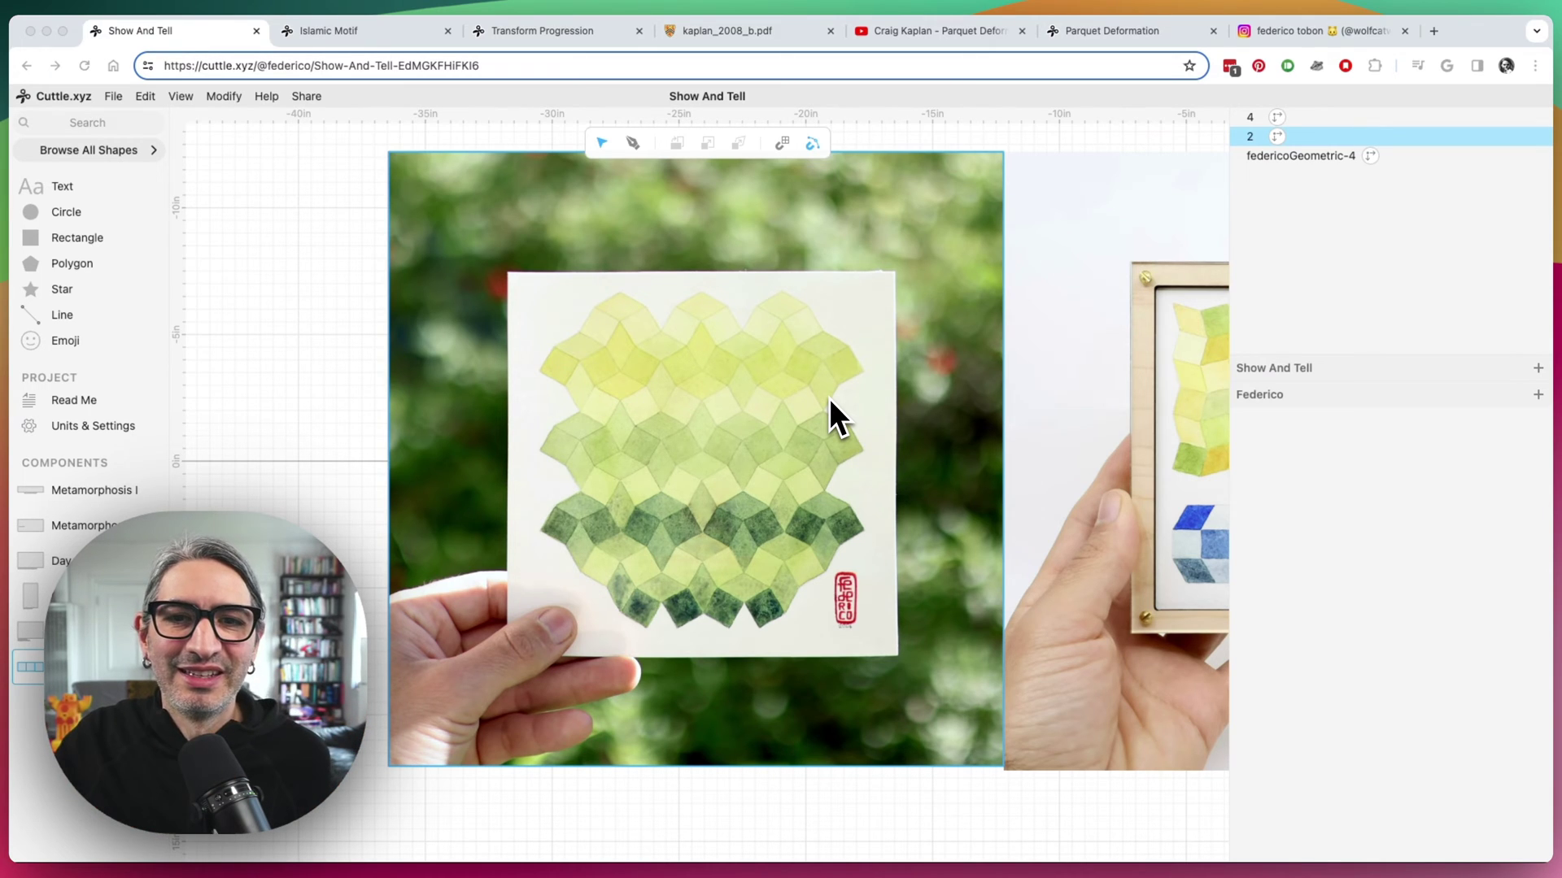
# Step: Select the framed cube-and-weave photo, then centre the yellow star-pattern painting in view
pyautogui.scroll(5, 834, 400)
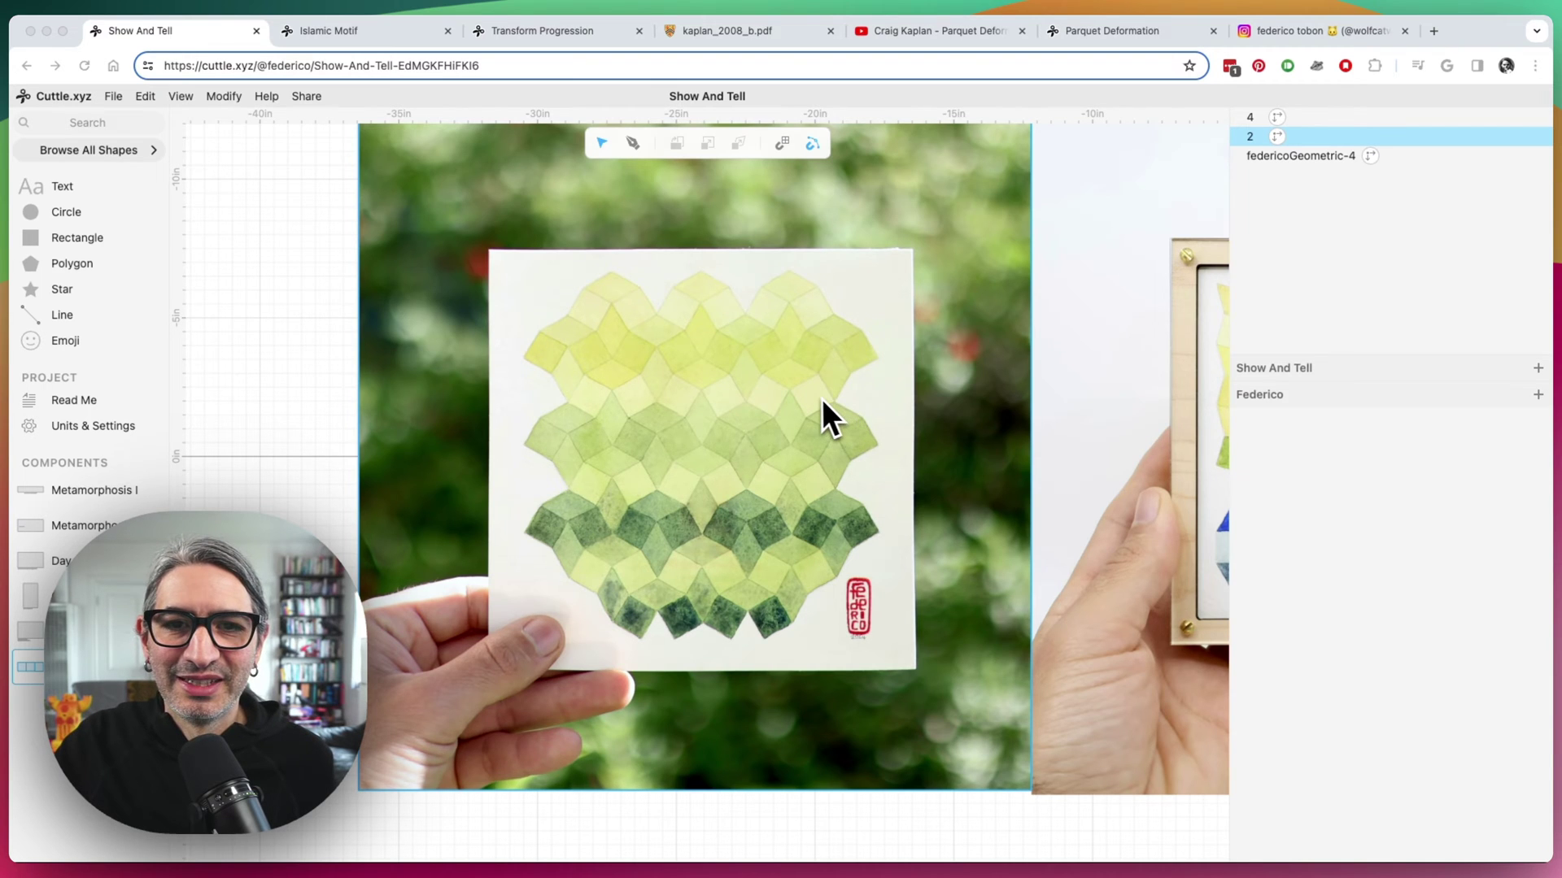
pyautogui.scroll(-5, 896, 446)
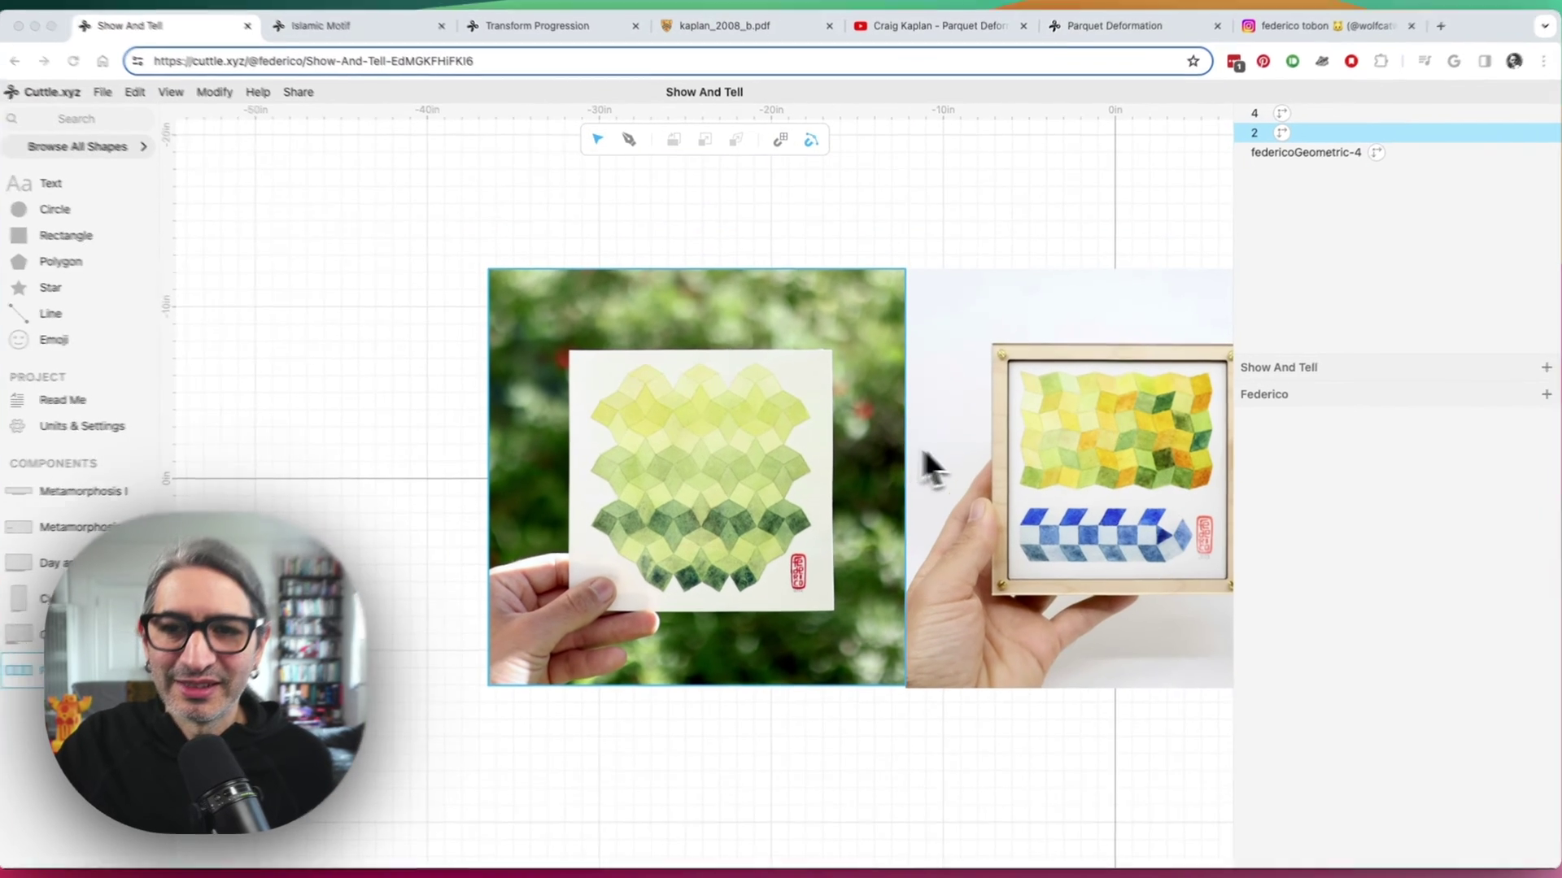
pyautogui.click(923, 464)
pyautogui.scroll(1, 604, 422)
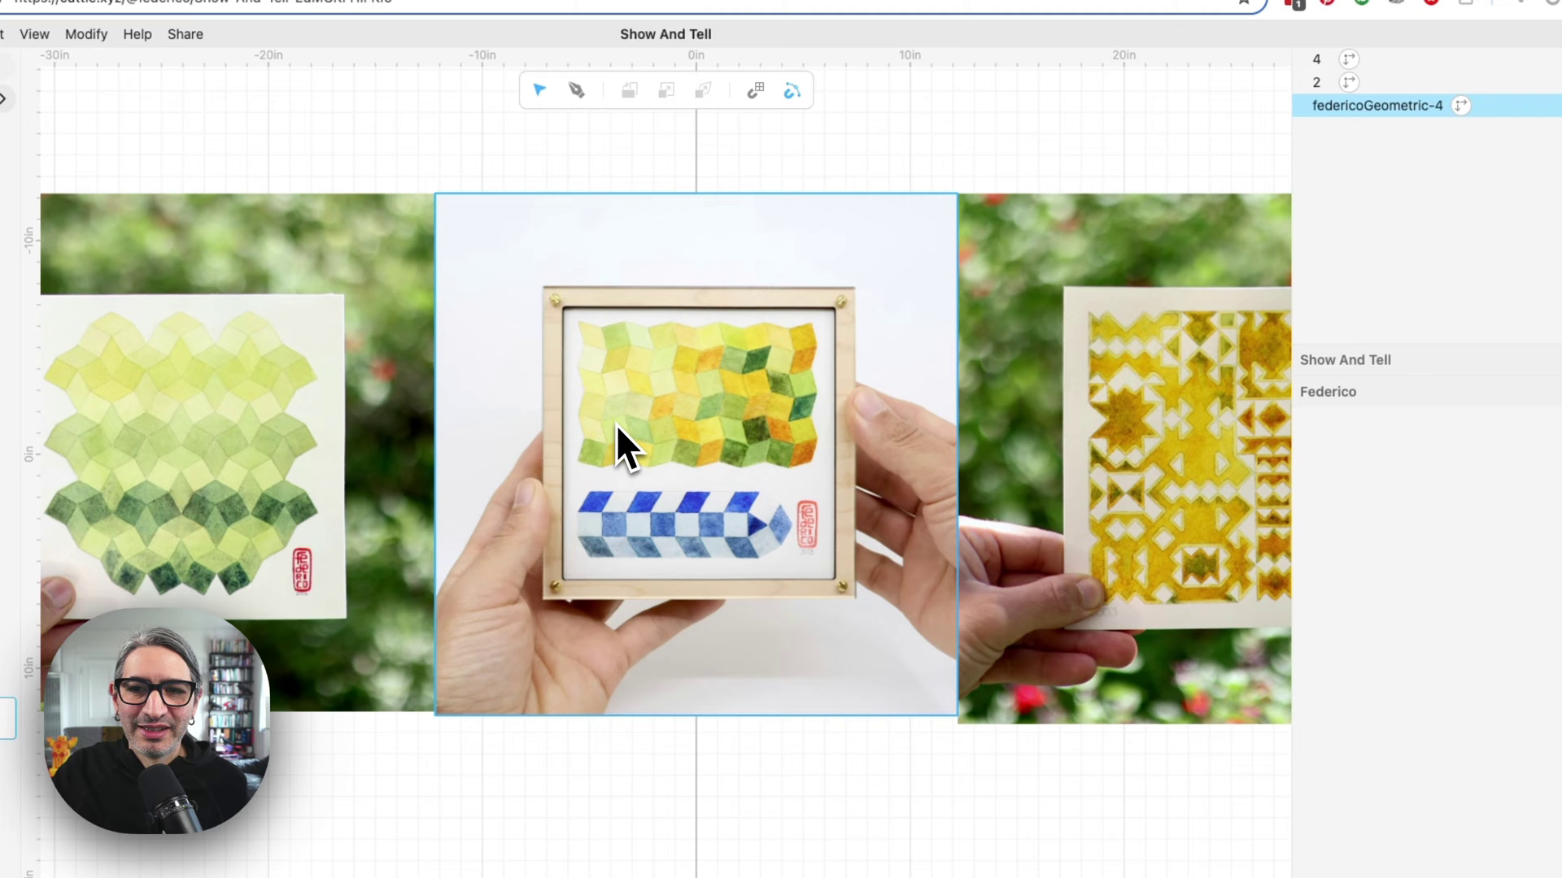
pyautogui.click(1090, 462)
pyautogui.moveTo(1090, 461); pyautogui.dragTo(618, 438)
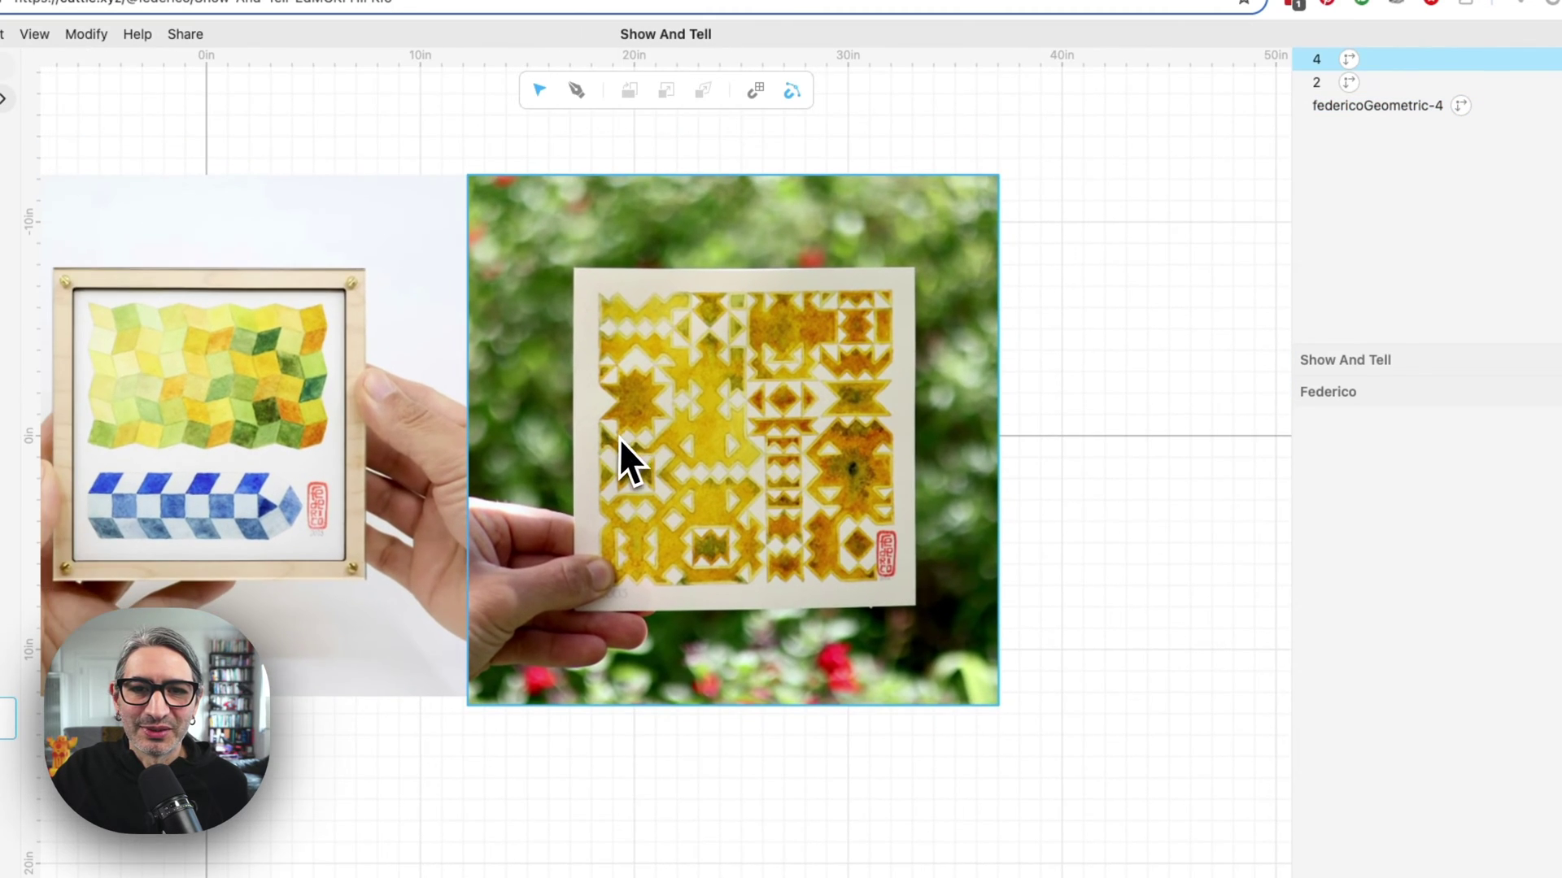
pyautogui.scroll(3, 751, 397)
pyautogui.hscroll(3, 754, 398)
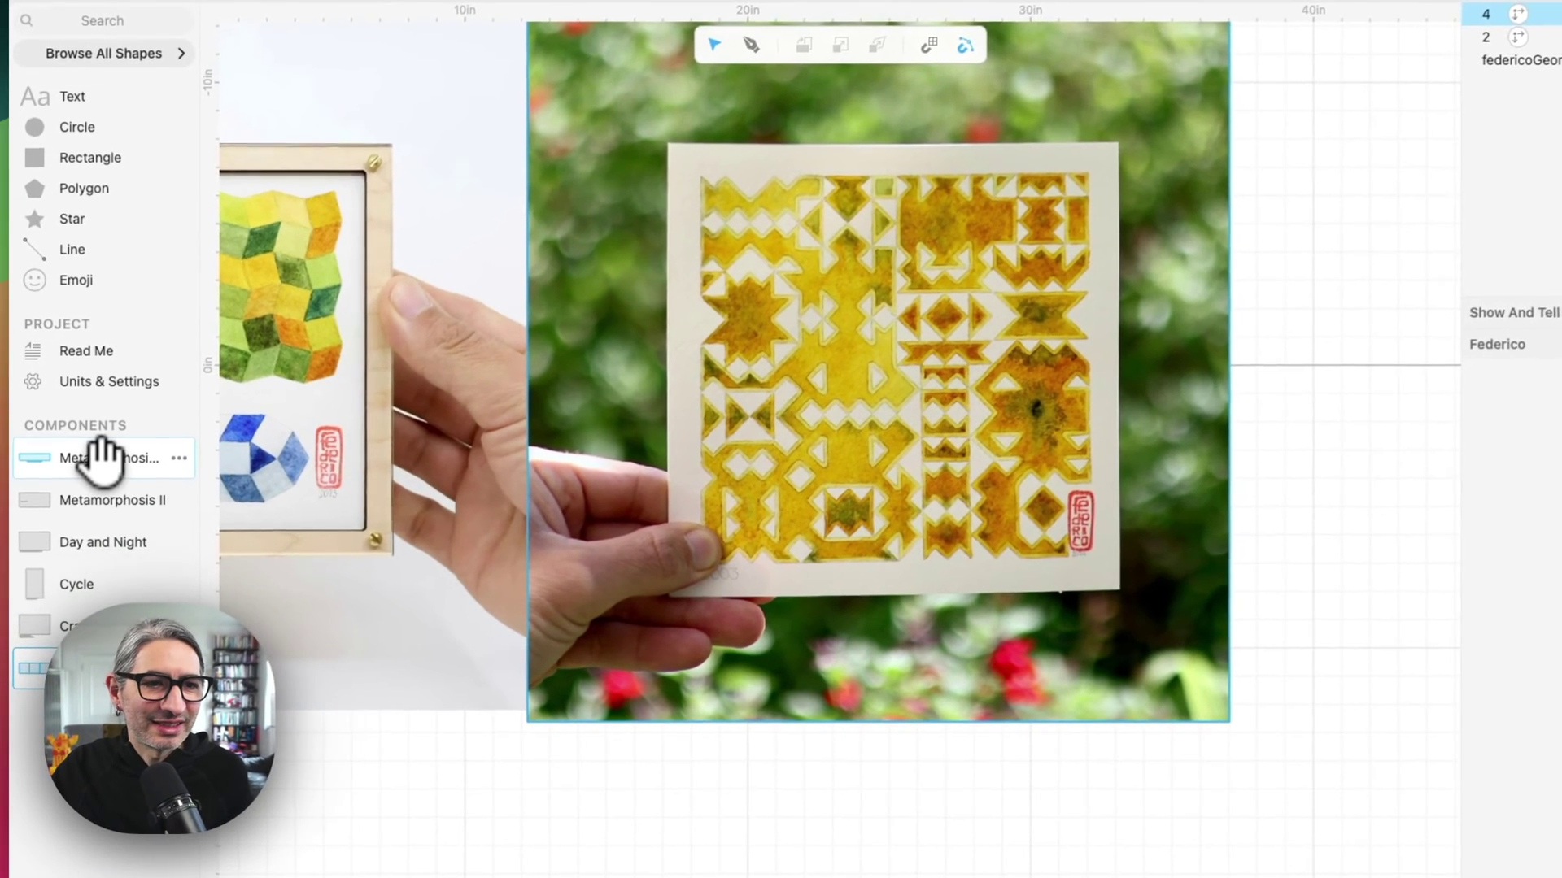
# Step: Open the Metamorphosis I component and inspect its Escher strip image
pyautogui.click(69, 490)
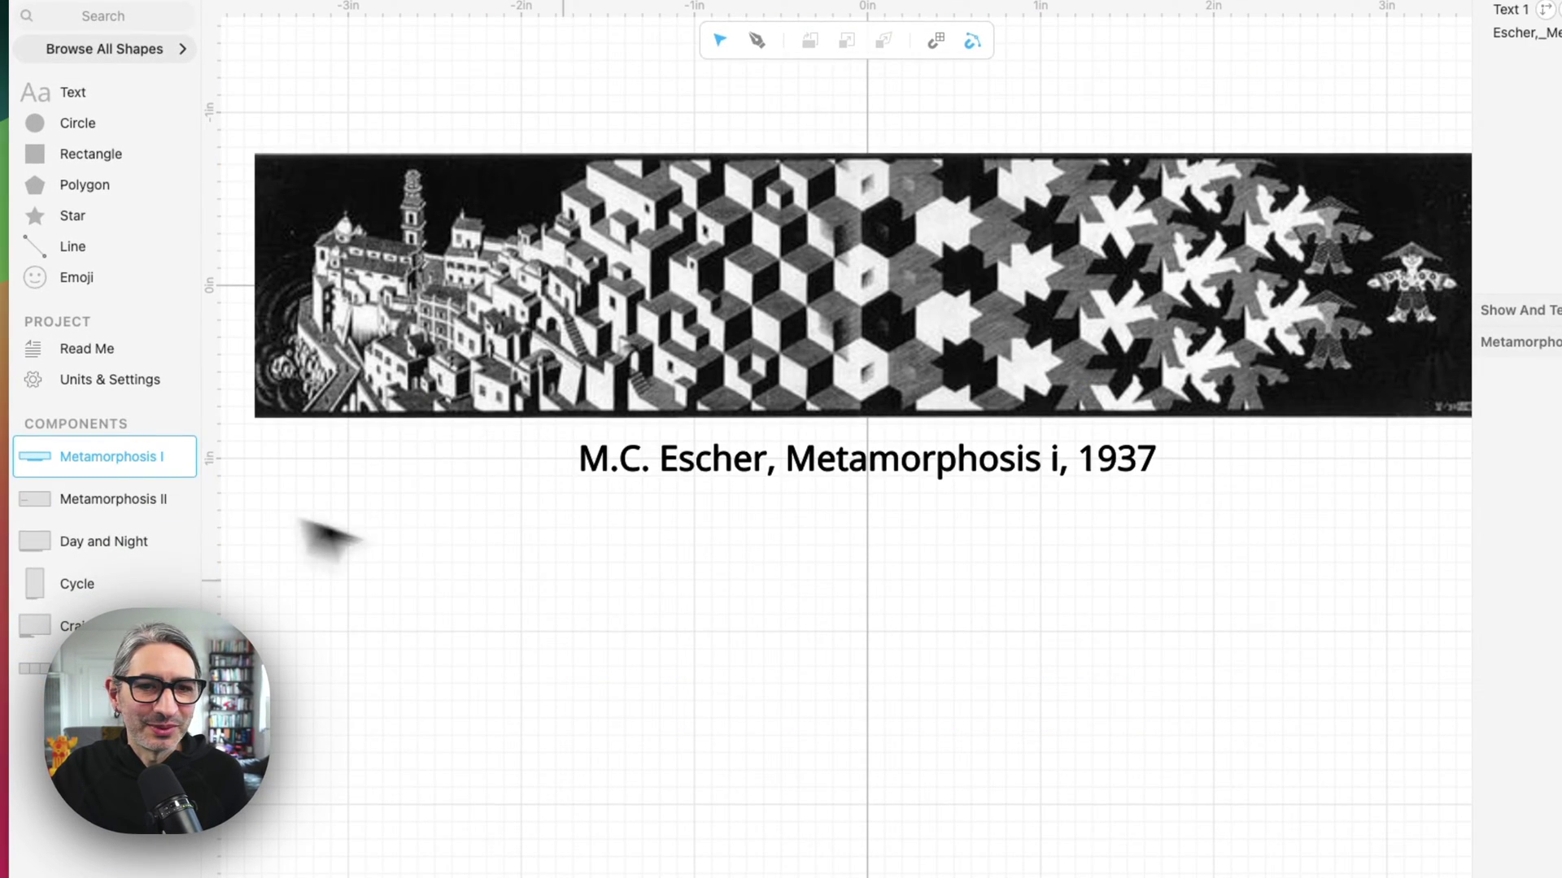
pyautogui.scroll(2, 802, 638)
pyautogui.scroll(2, 802, 582)
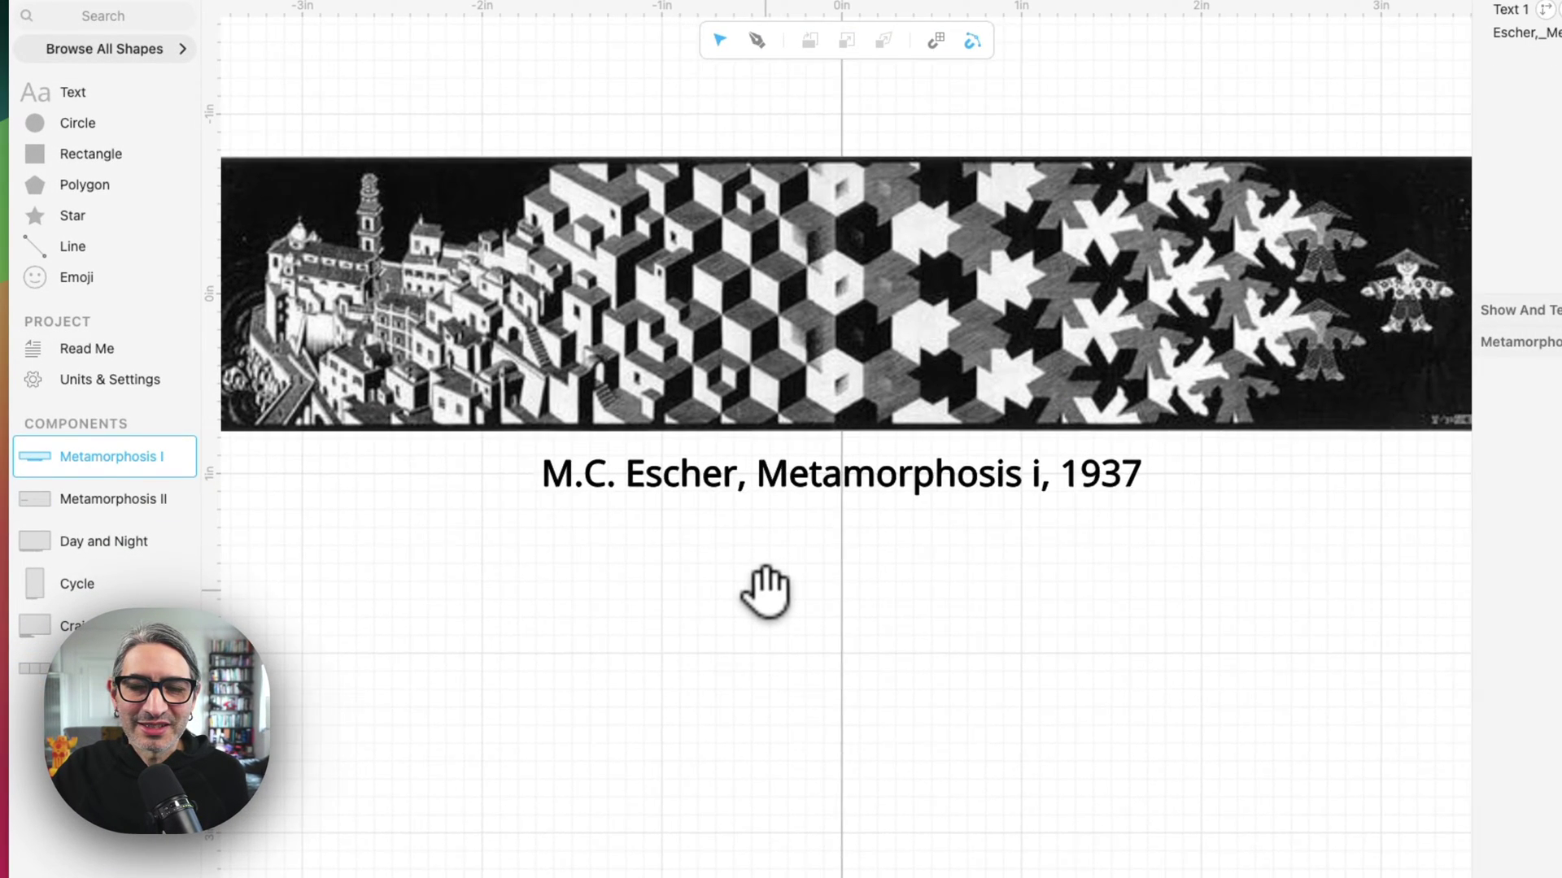
pyautogui.moveTo(765, 591); pyautogui.dragTo(729, 598)
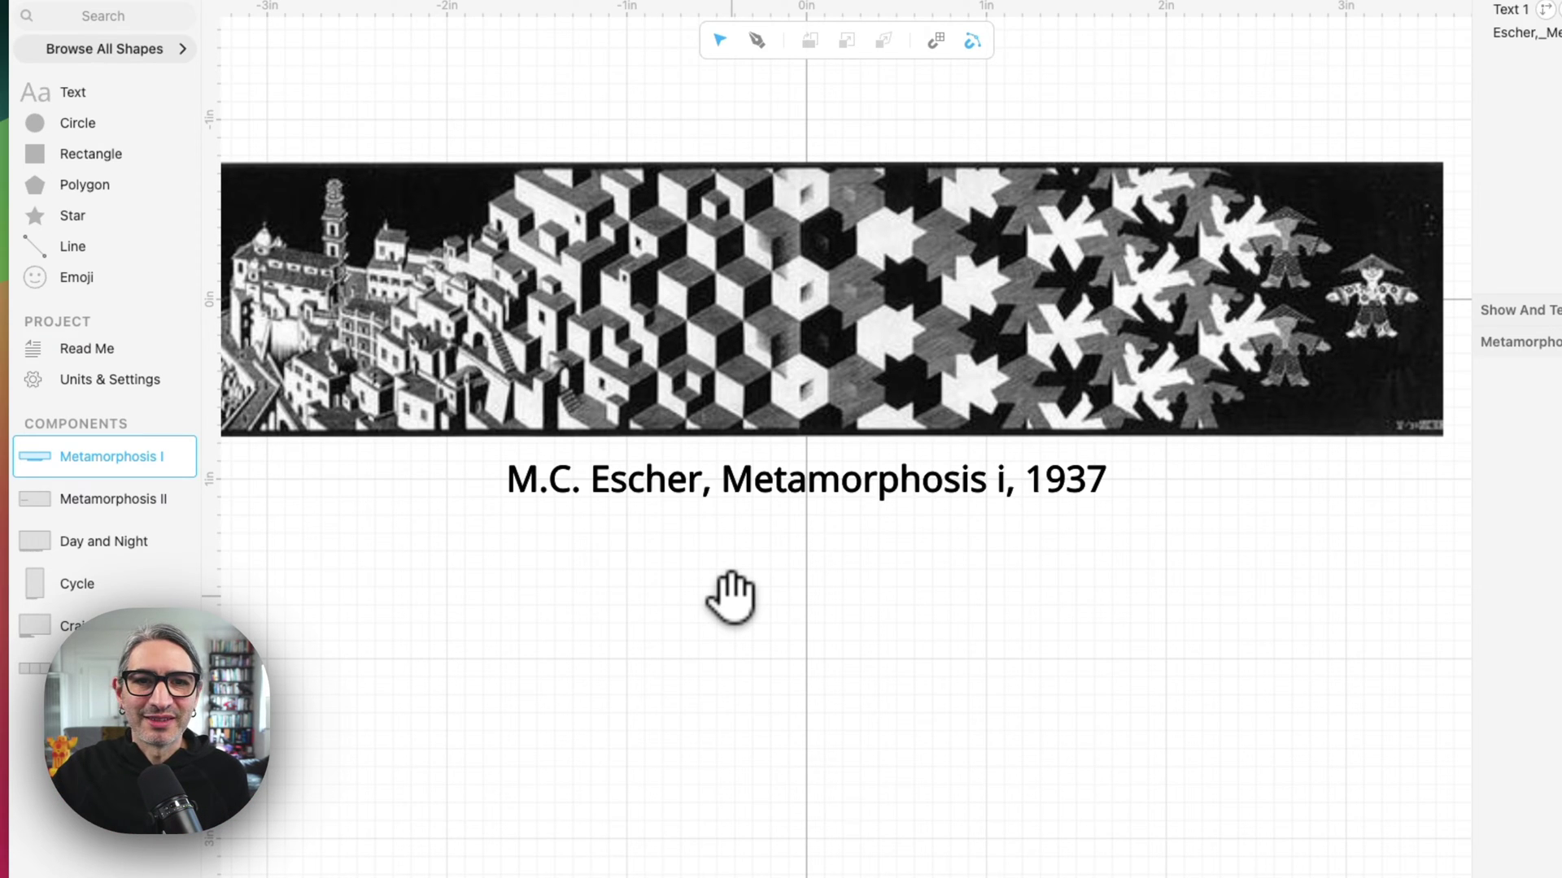
pyautogui.click(744, 239)
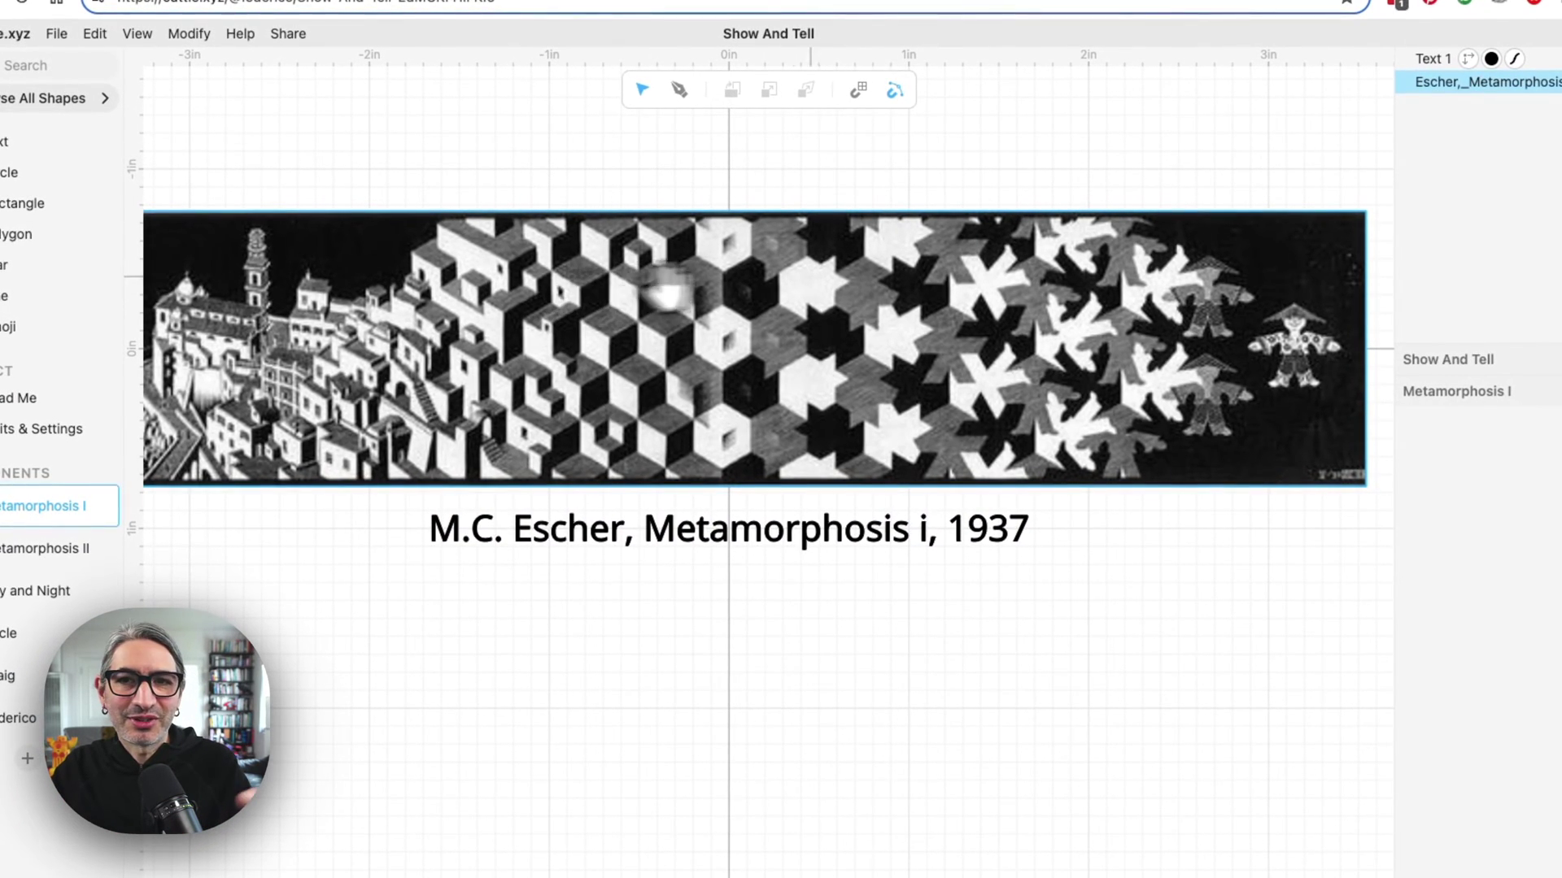
pyautogui.click(895, 498)
pyautogui.scroll(1, 754, 579)
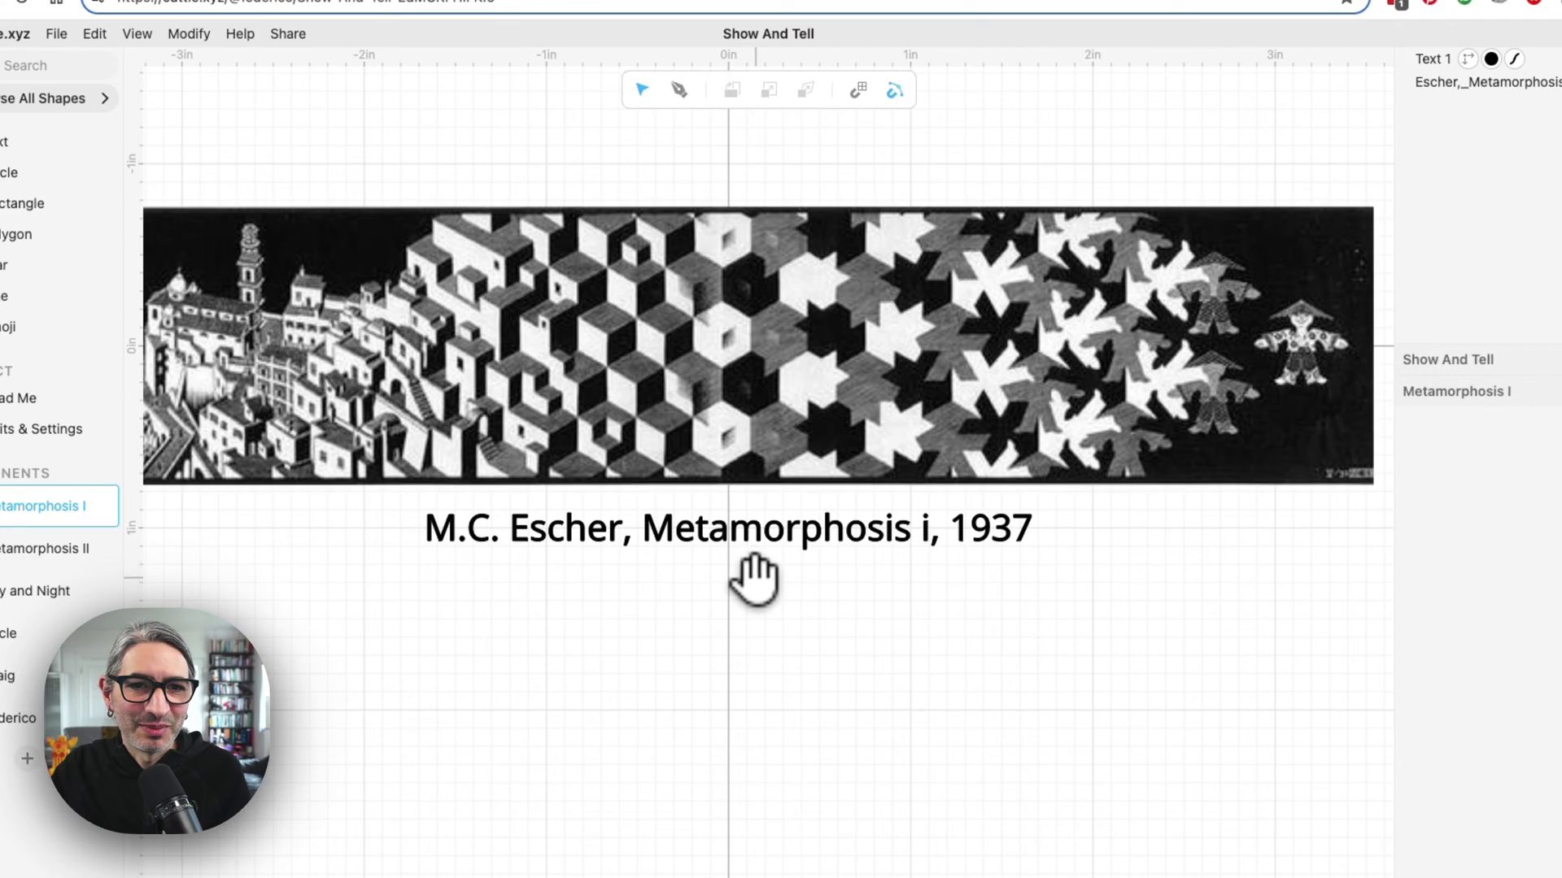
pyautogui.click(545, 358)
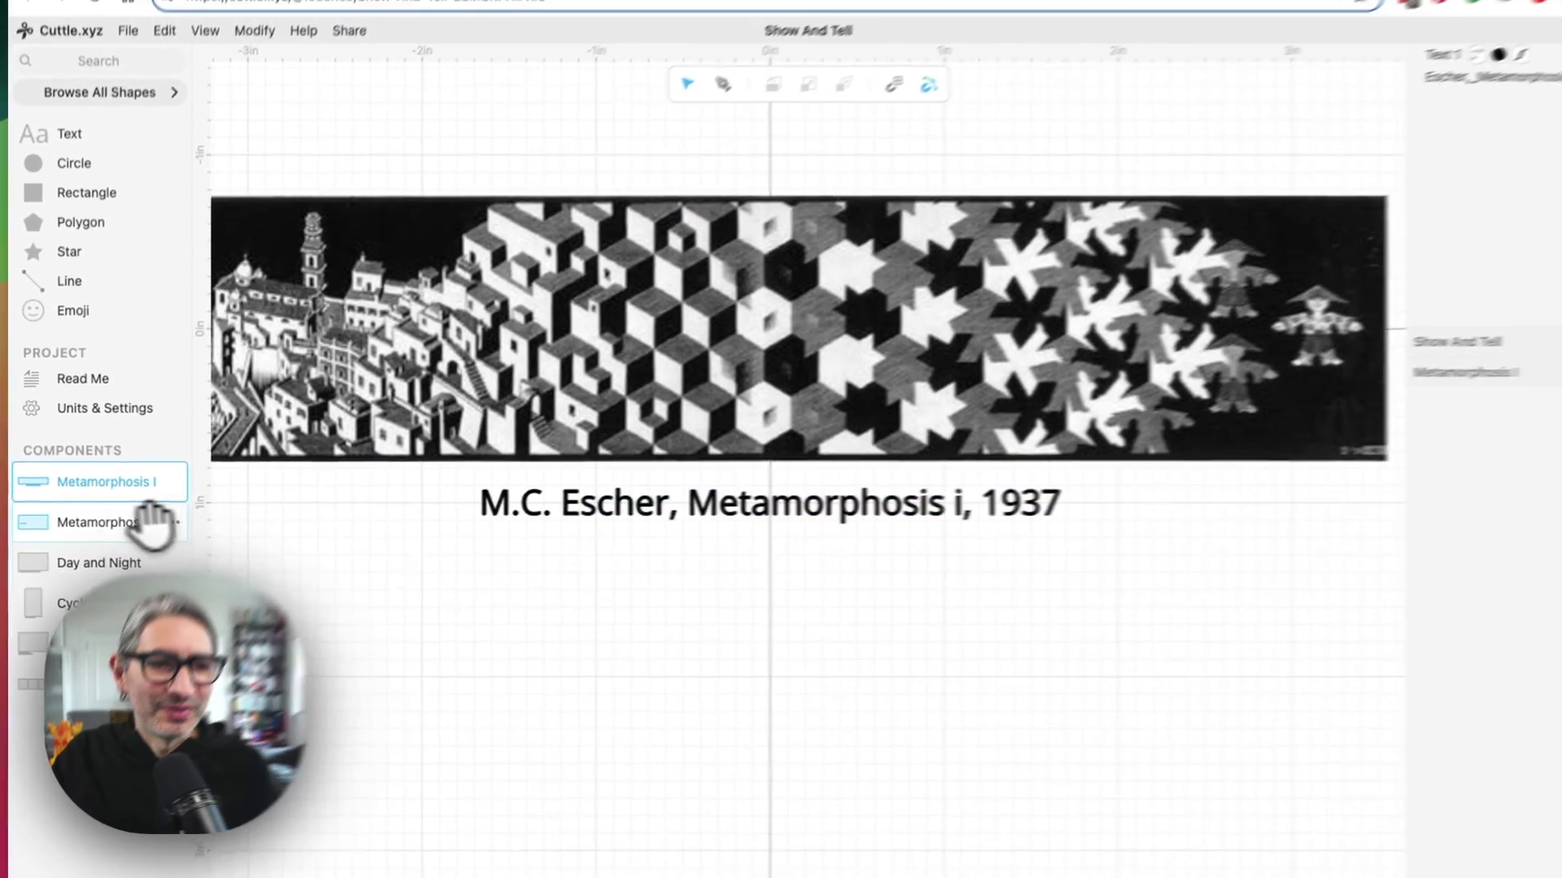
# Step: Open Metamorphosis II, select its strip image and bring the strip's start into view
pyautogui.click(145, 518)
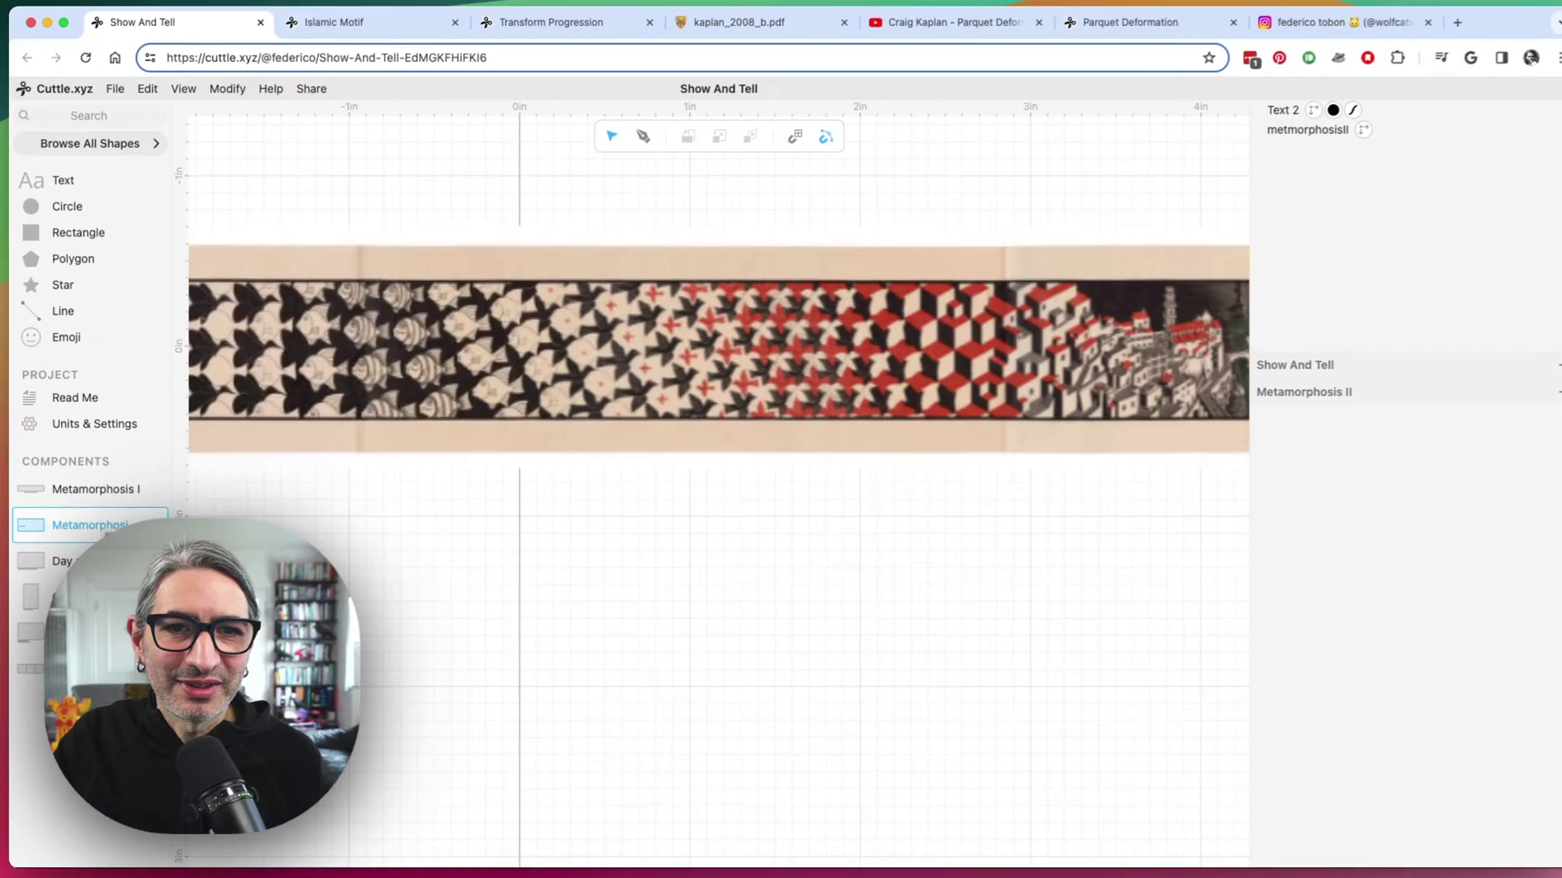
pyautogui.click(403, 501)
pyautogui.moveTo(408, 523); pyautogui.dragTo(1257, 496)
pyautogui.click(756, 480)
pyautogui.scroll(2, 697, 491)
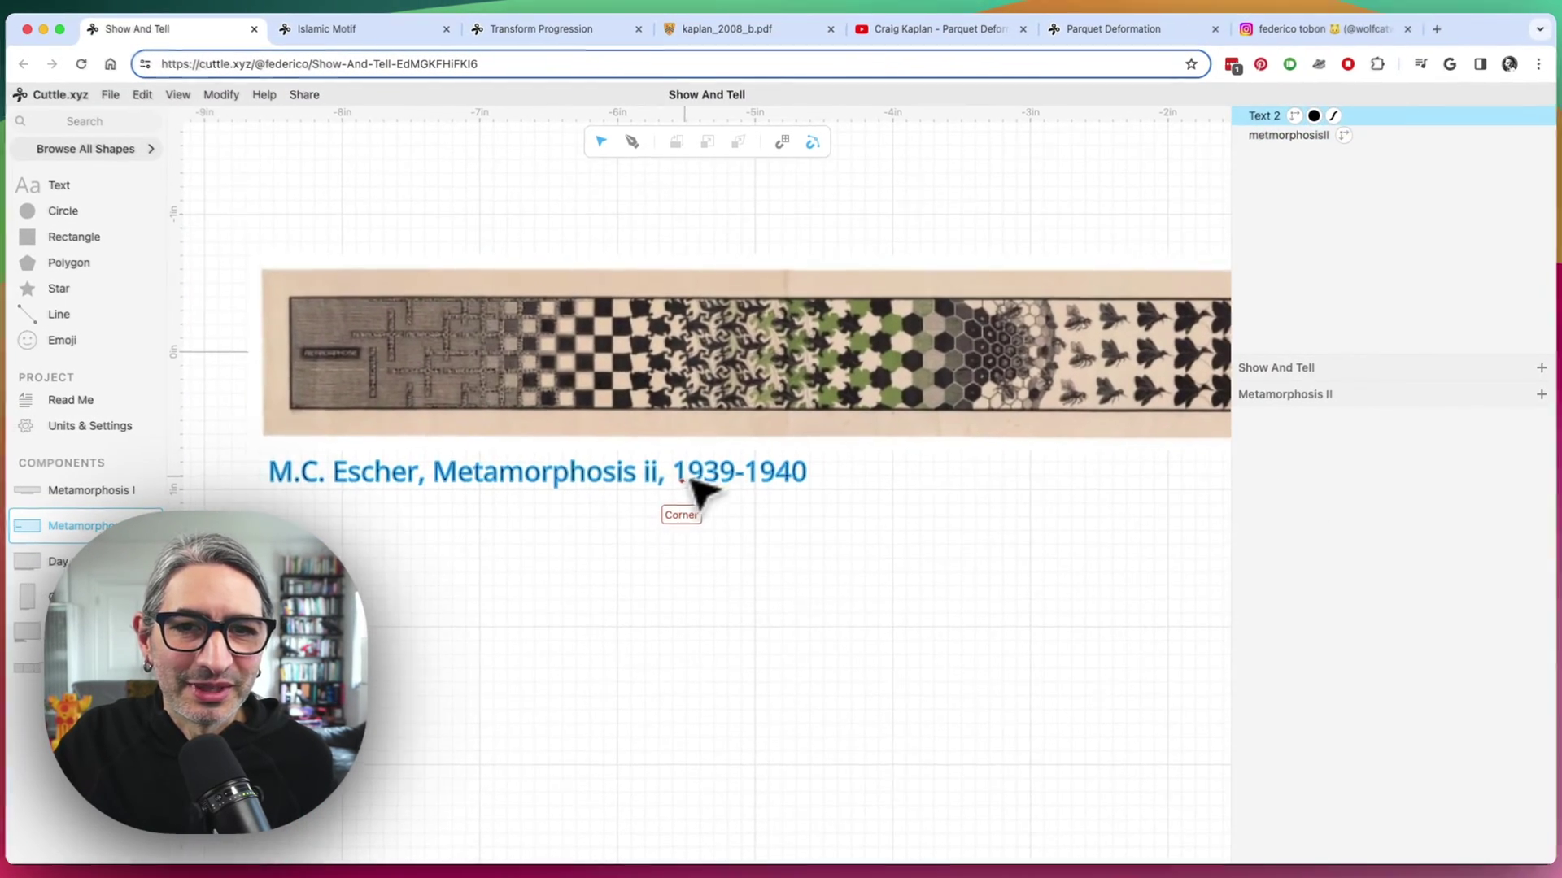
pyautogui.click(794, 455)
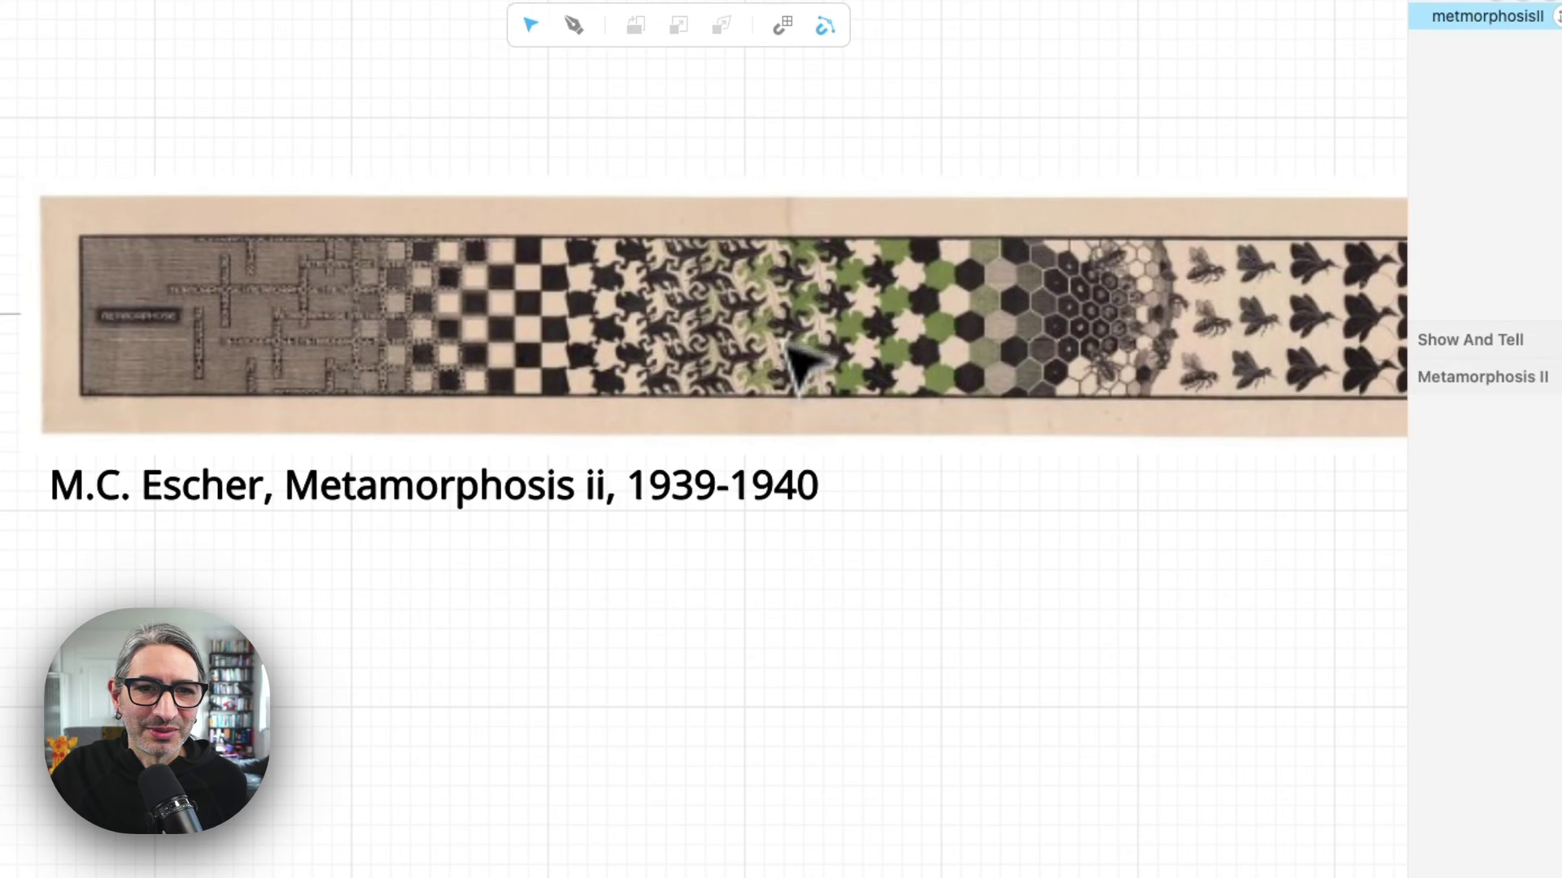
# Step: Pan along the Metamorphosis II strip past bees, birds, fish and cubes to the village and chessboard
pyautogui.scroll(2, 700, 326)
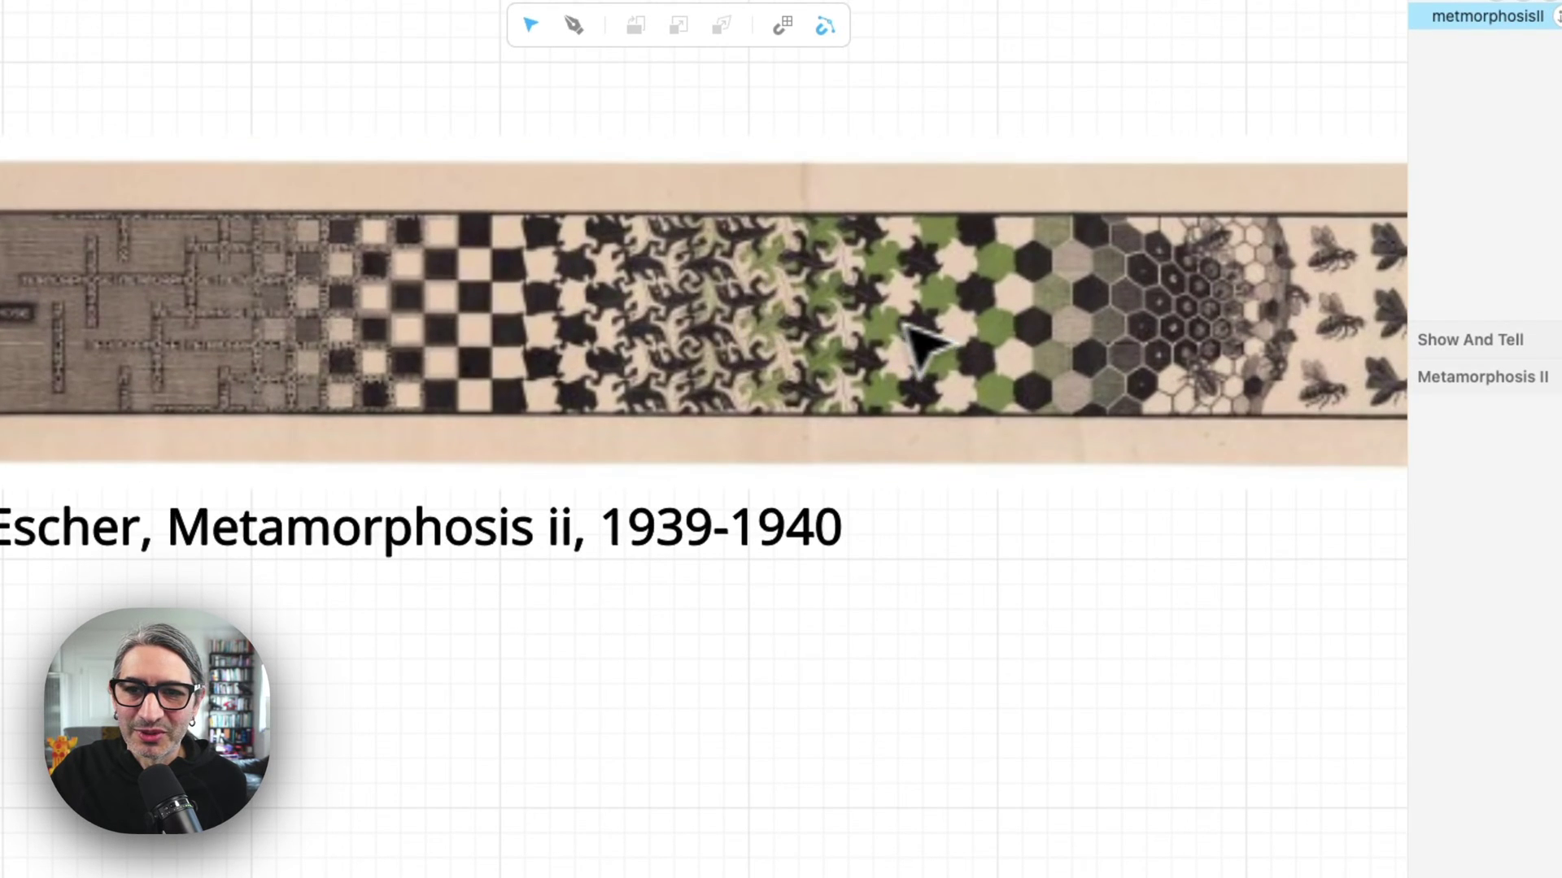
pyautogui.moveTo(1289, 314); pyautogui.dragTo(610, 296)
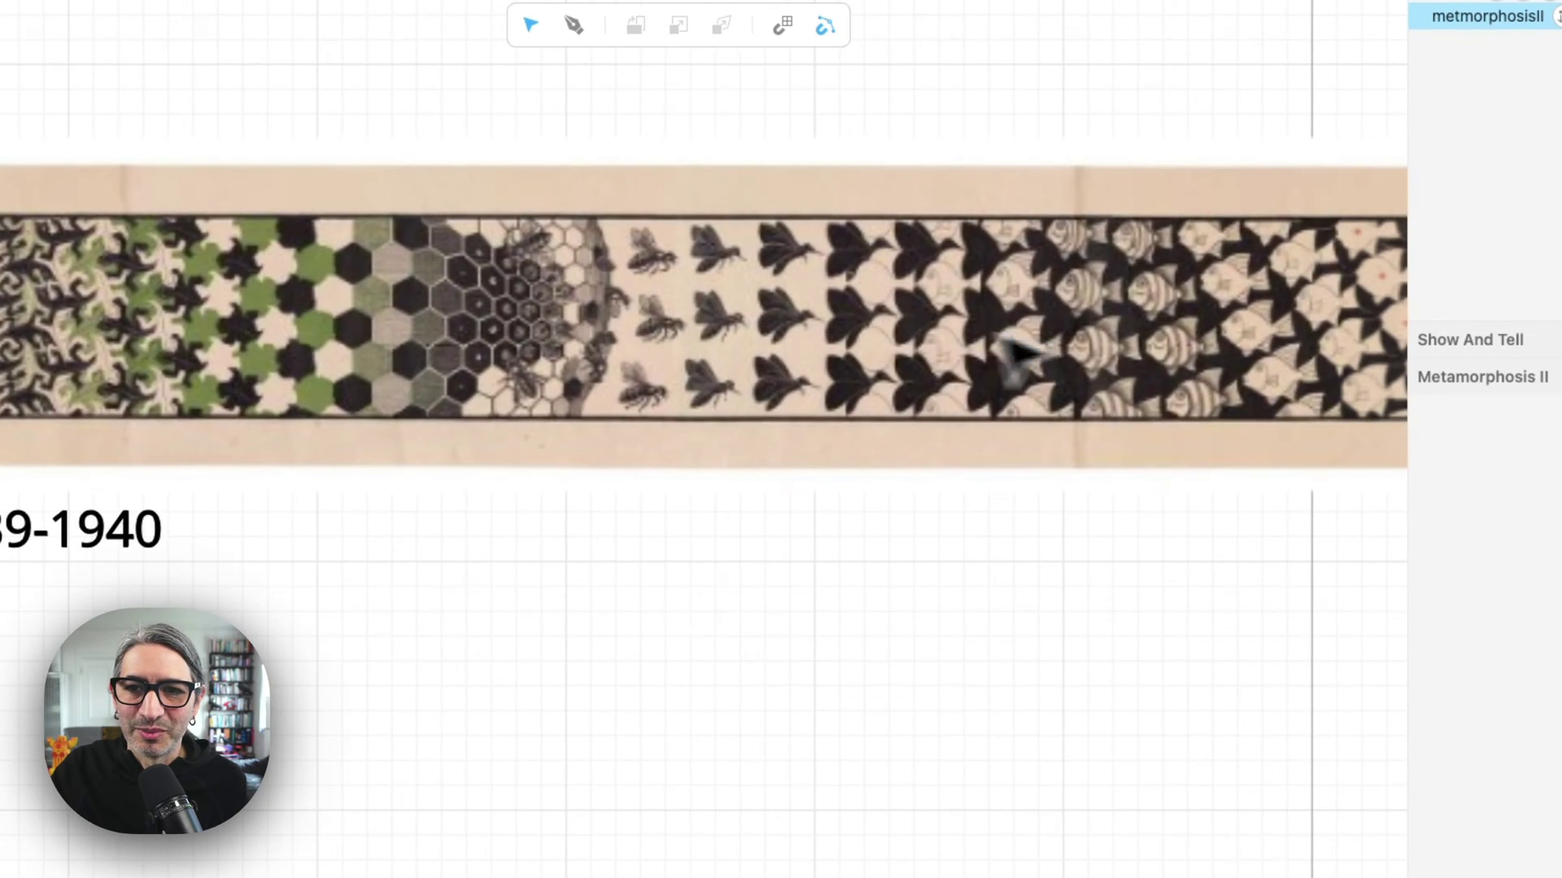
pyautogui.moveTo(1021, 350); pyautogui.dragTo(358, 325)
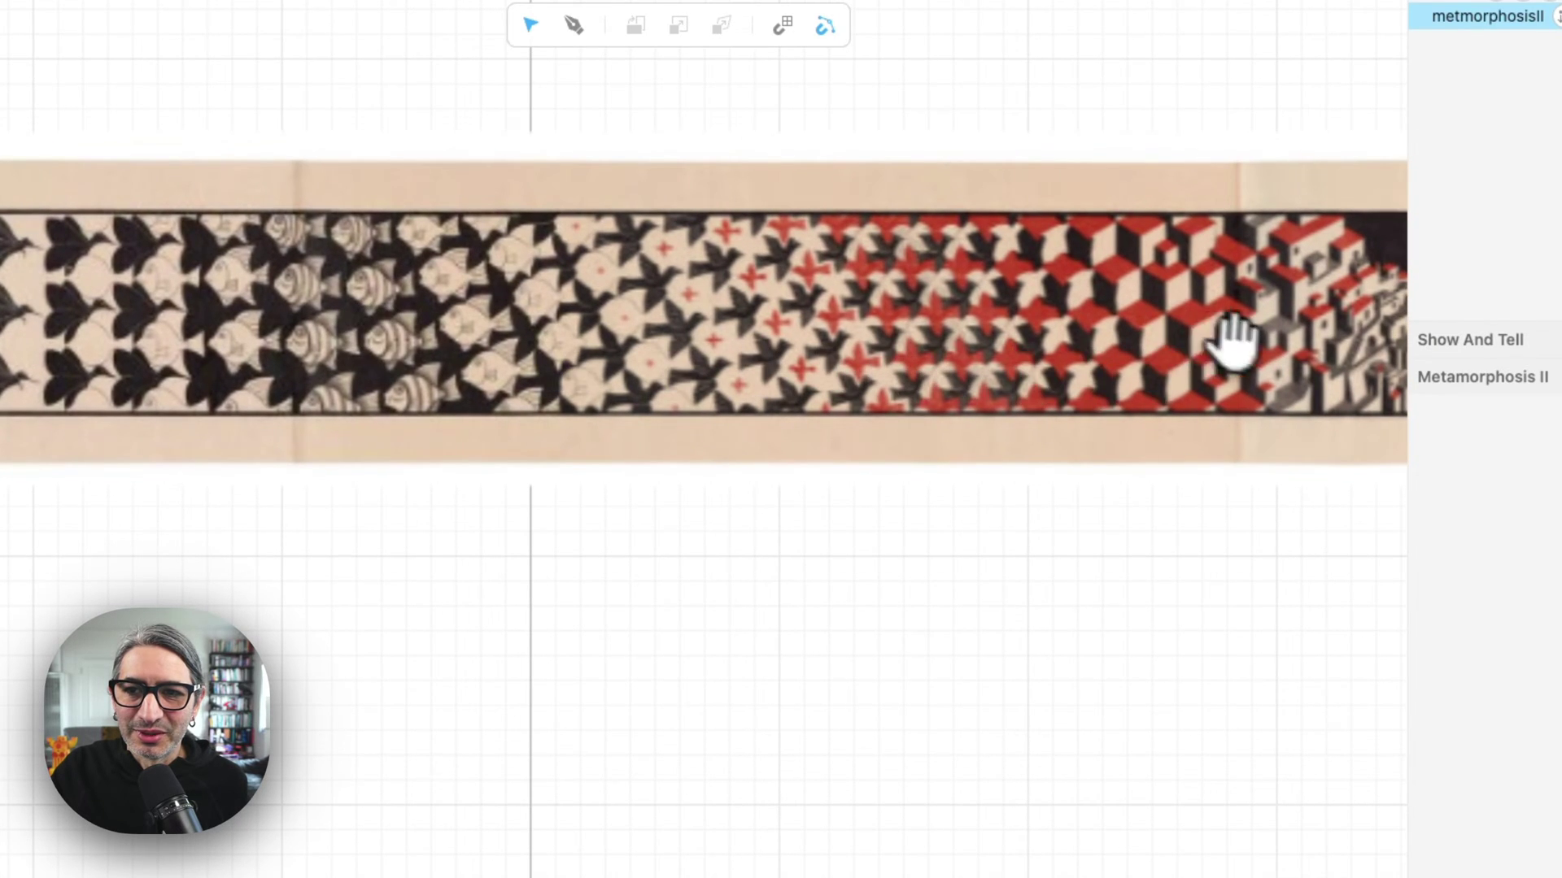
pyautogui.moveTo(1232, 337); pyautogui.dragTo(513, 338)
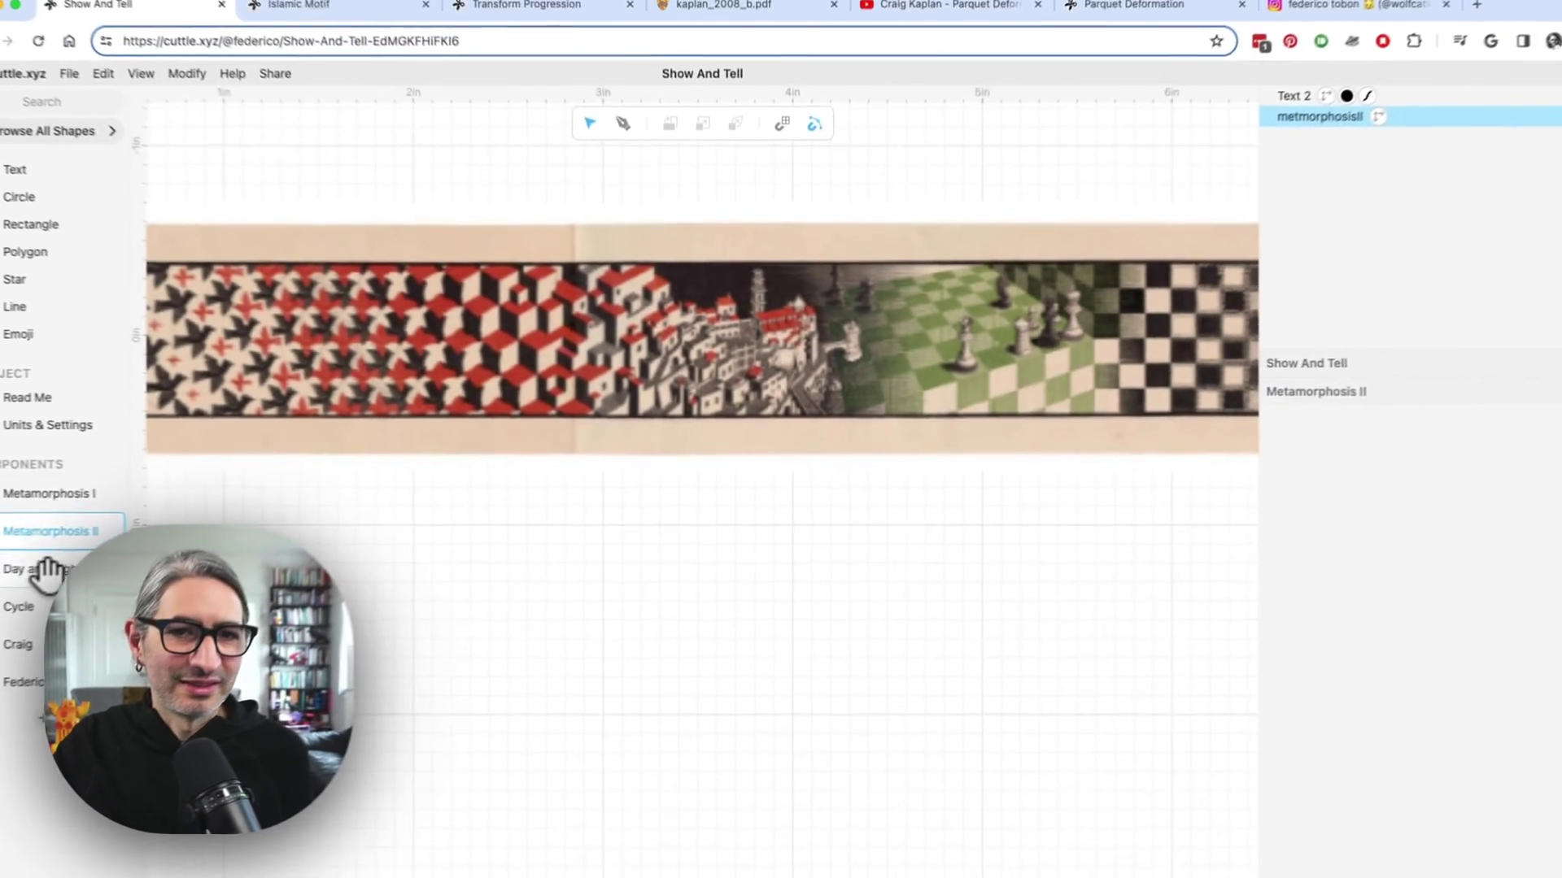
# Step: View the Day and Night component's image, then deselect it
pyautogui.click(49, 562)
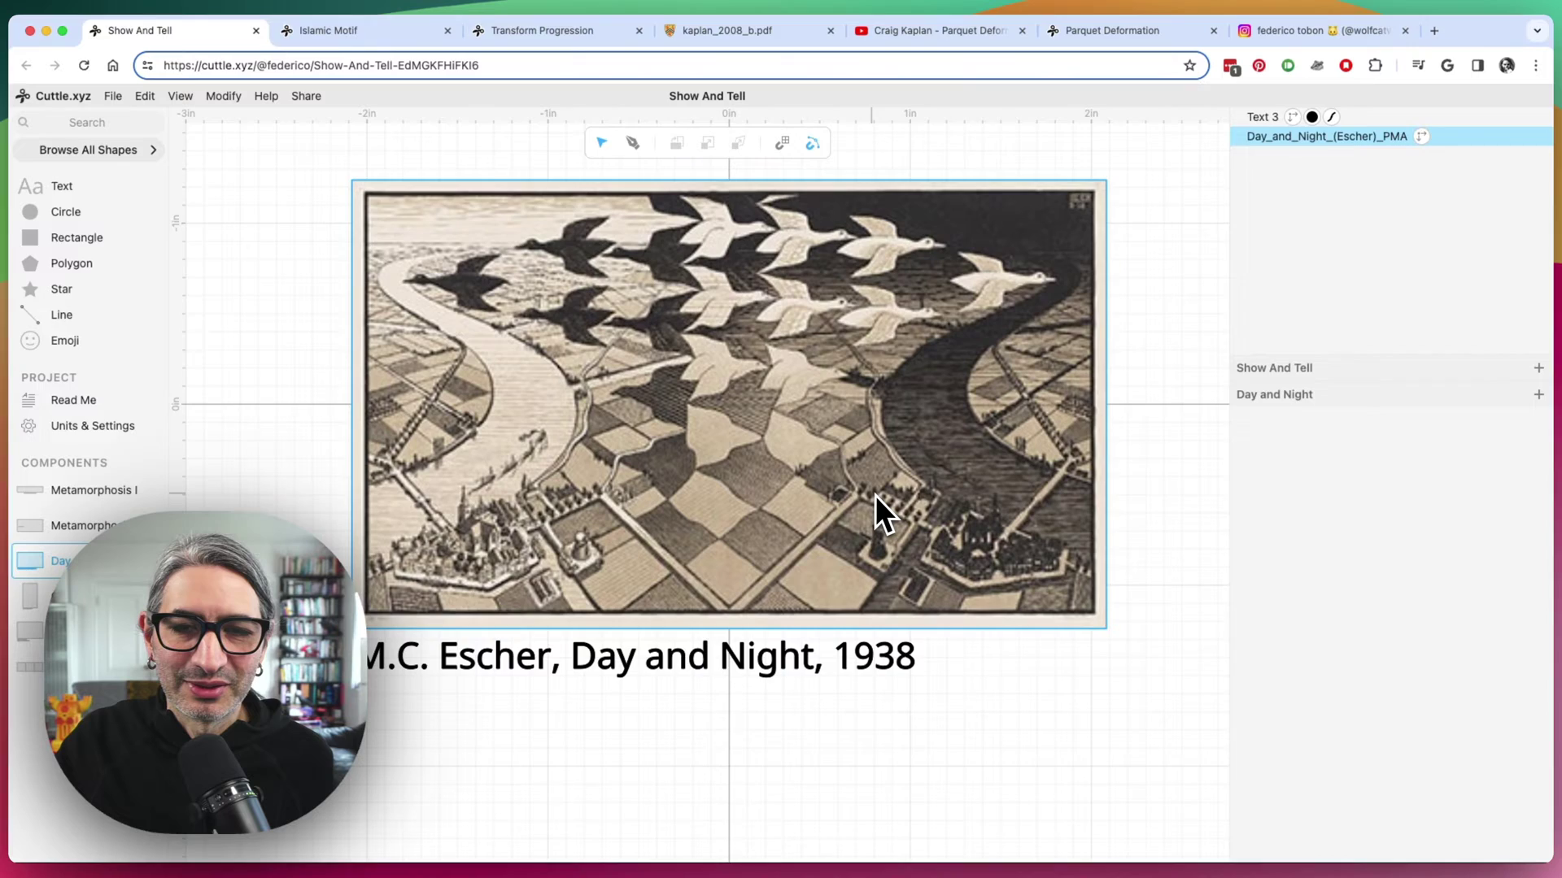
pyautogui.scroll(2, 919, 326)
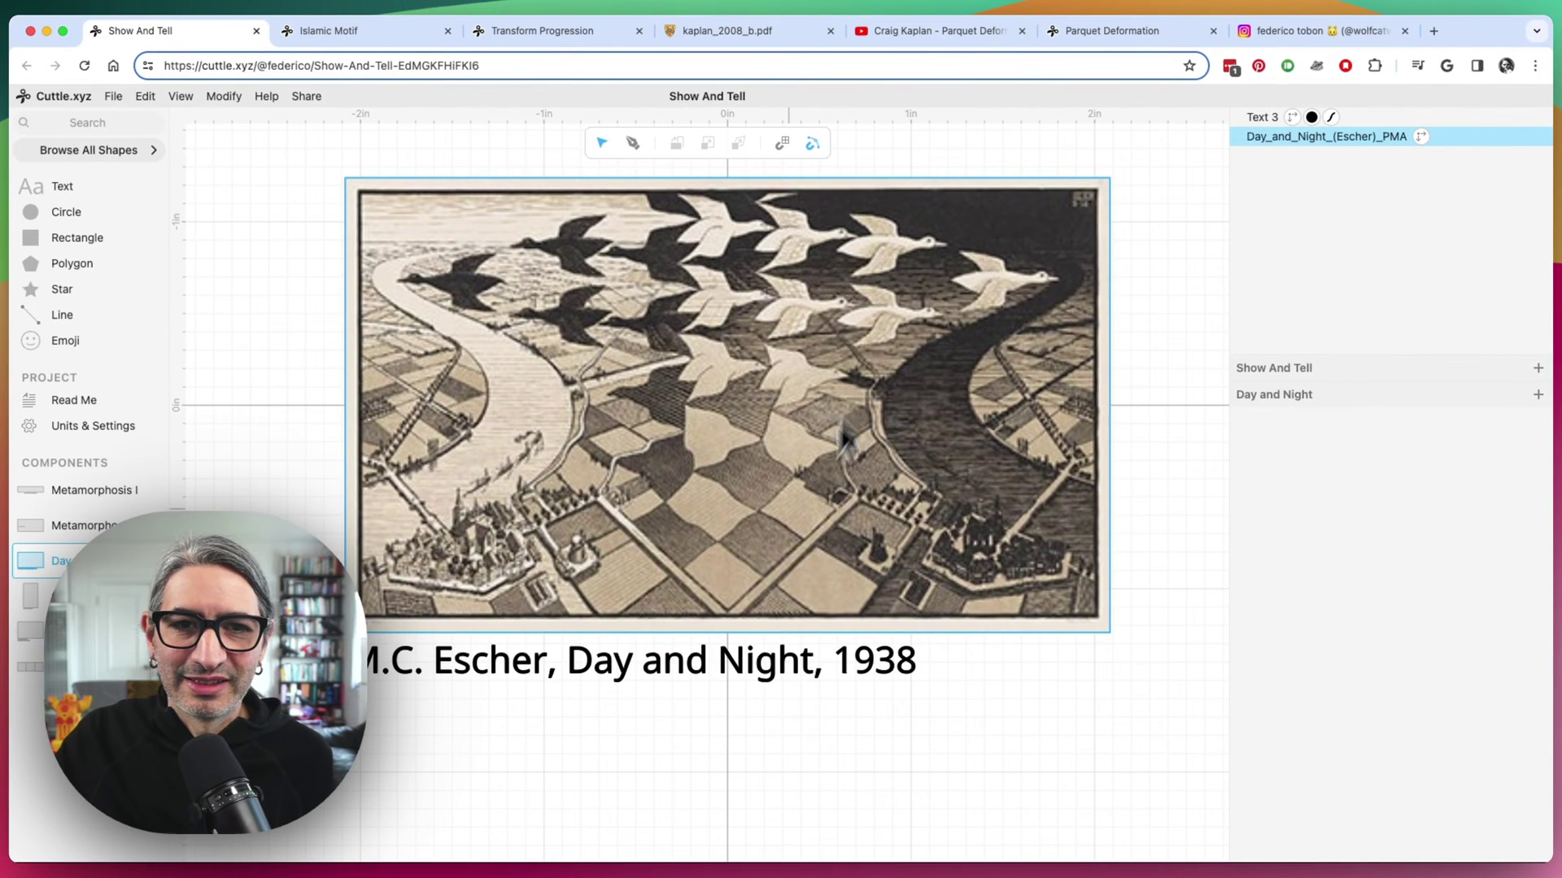
pyautogui.scroll(-1, 729, 446)
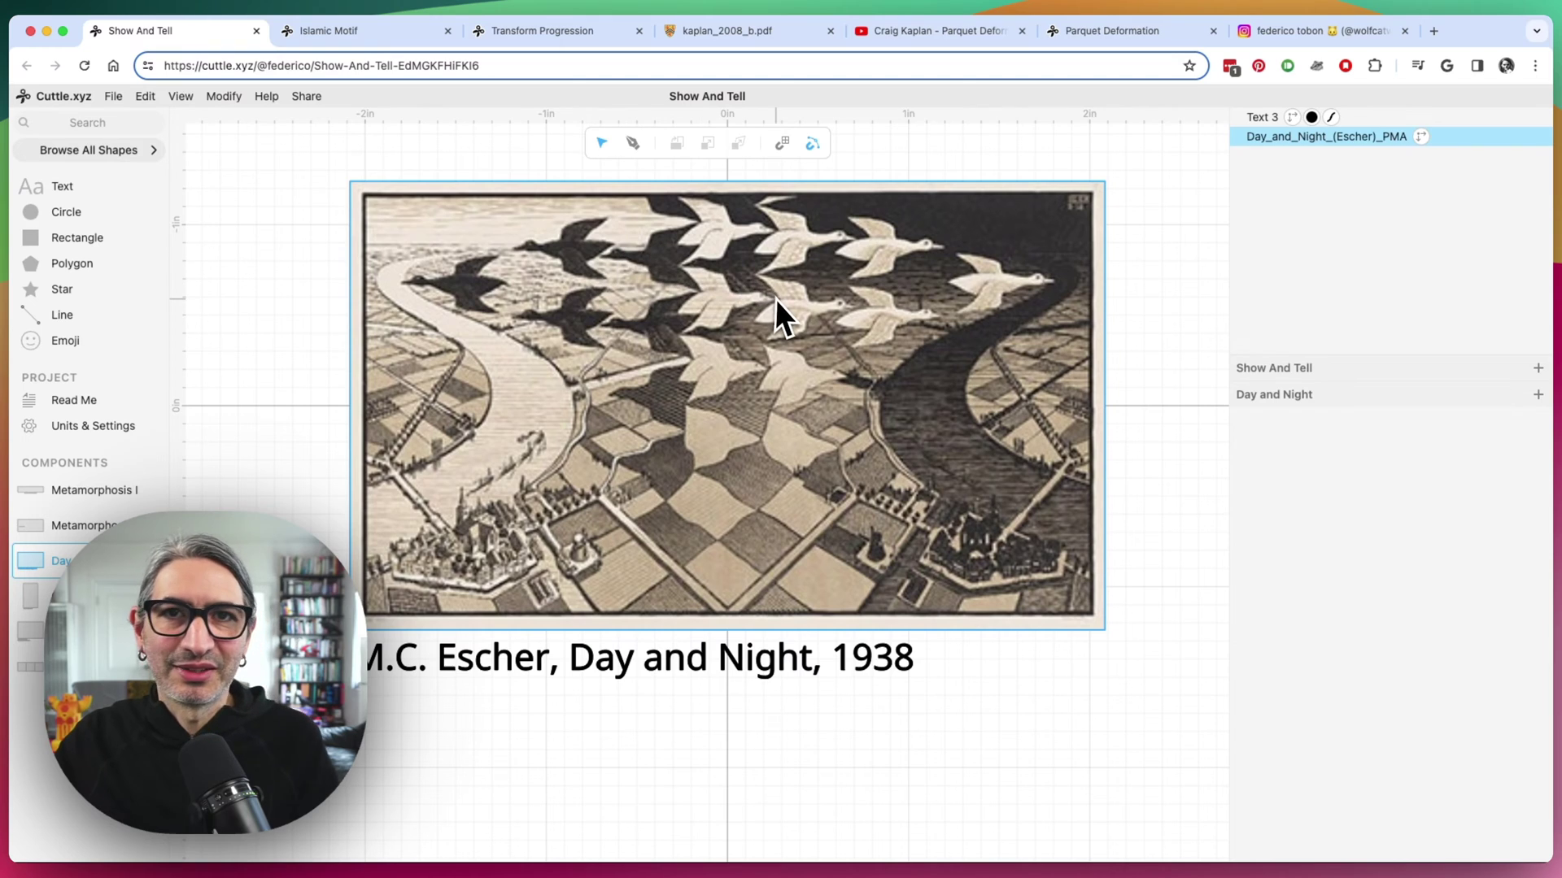
pyautogui.press('Escape')
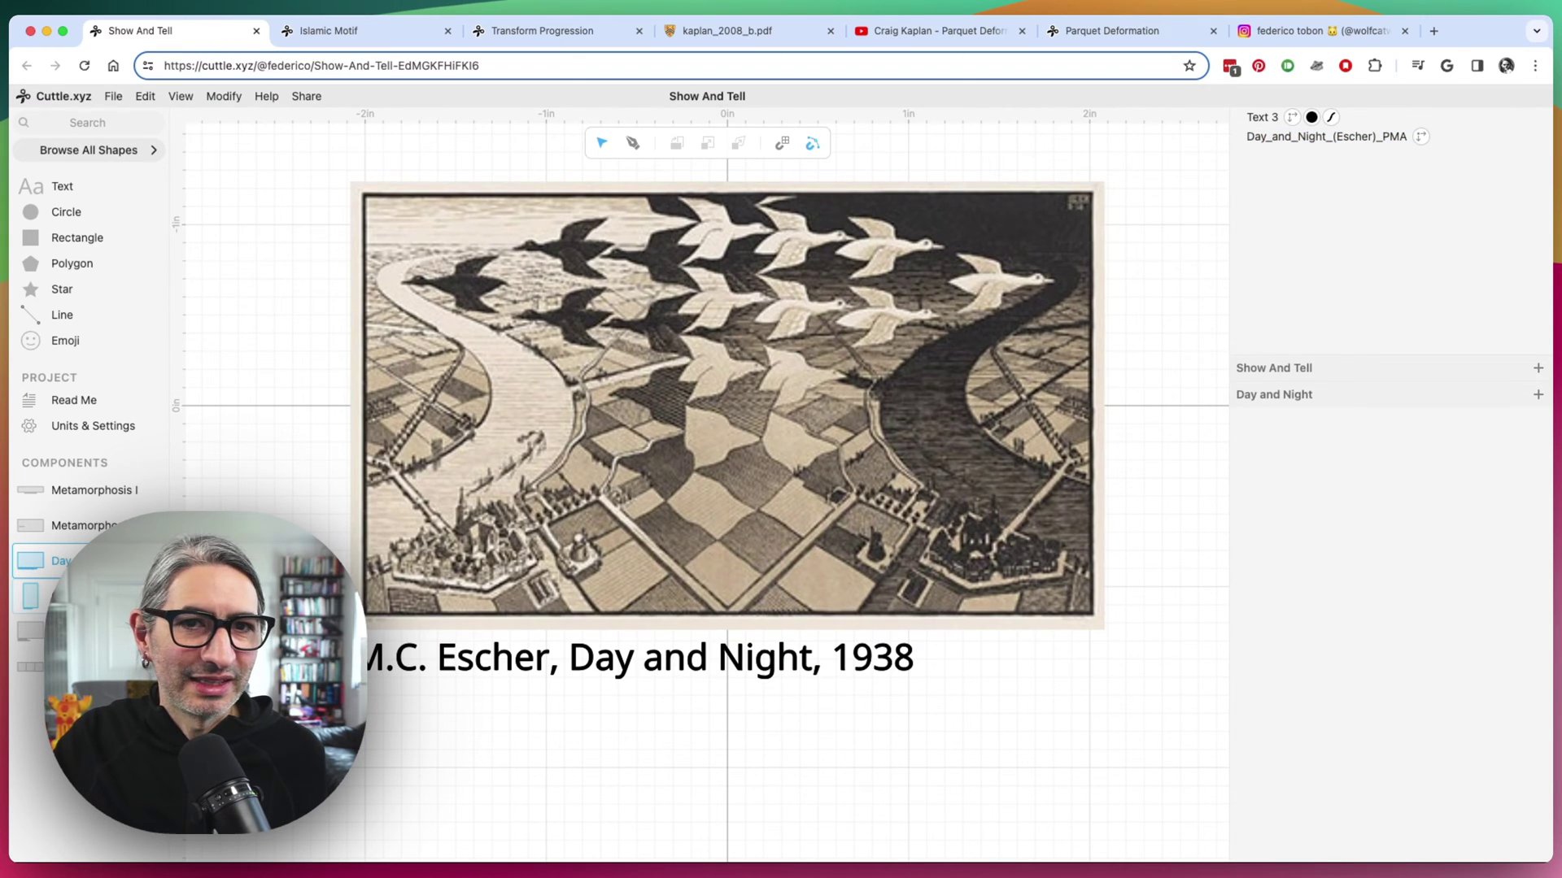
# Step: Inspect Escher's Cycle image, then switch to the Islamic Motif project
pyautogui.click(30, 596)
pyautogui.click(645, 465)
pyautogui.scroll(2, 666, 471)
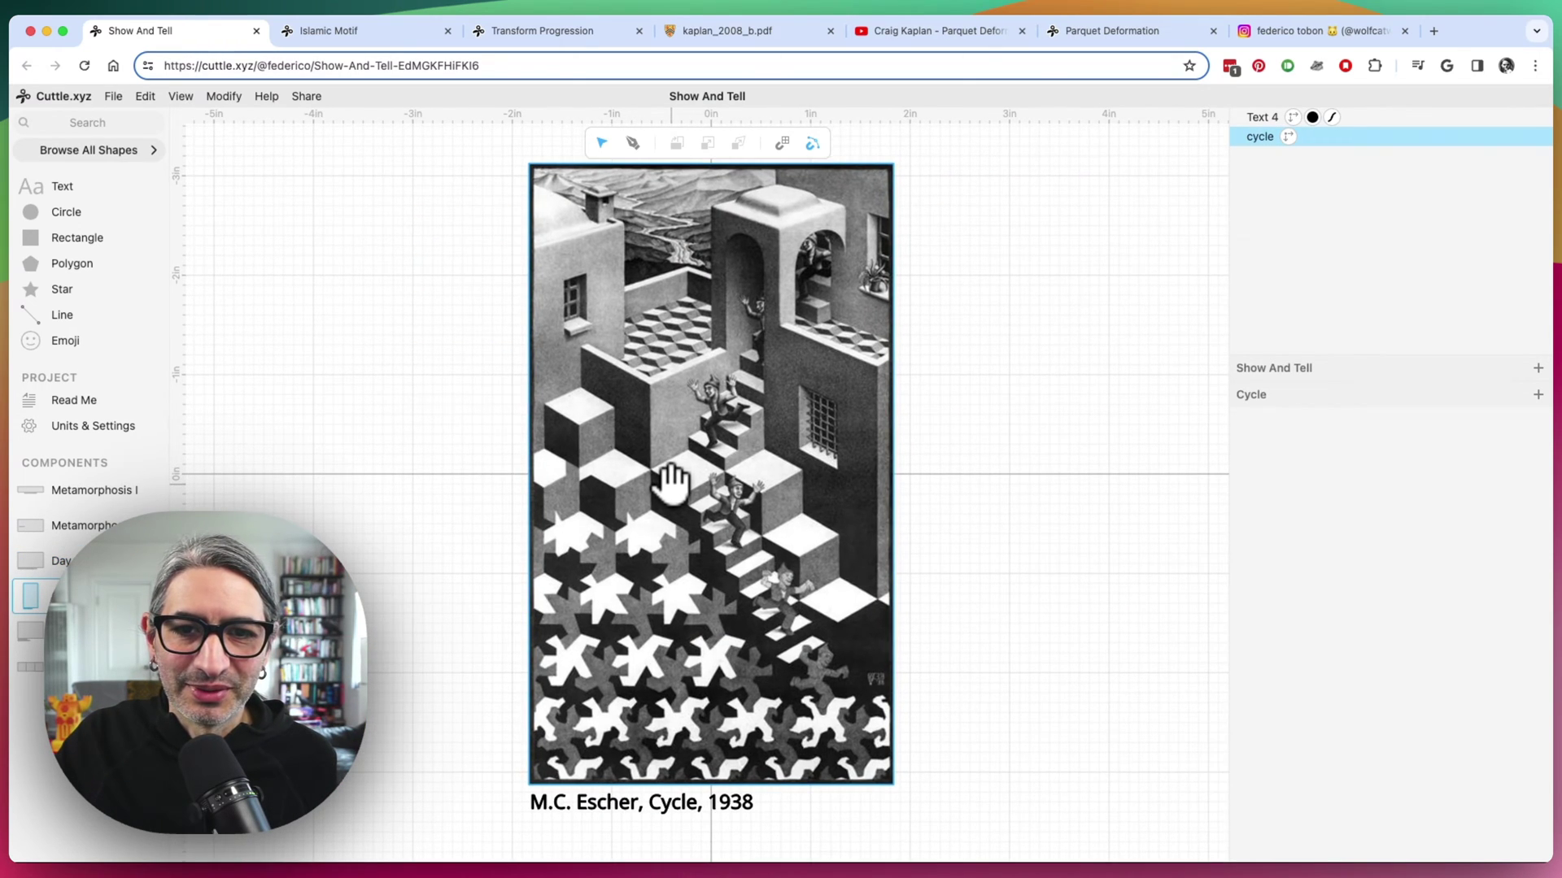
pyautogui.scroll(1, 672, 483)
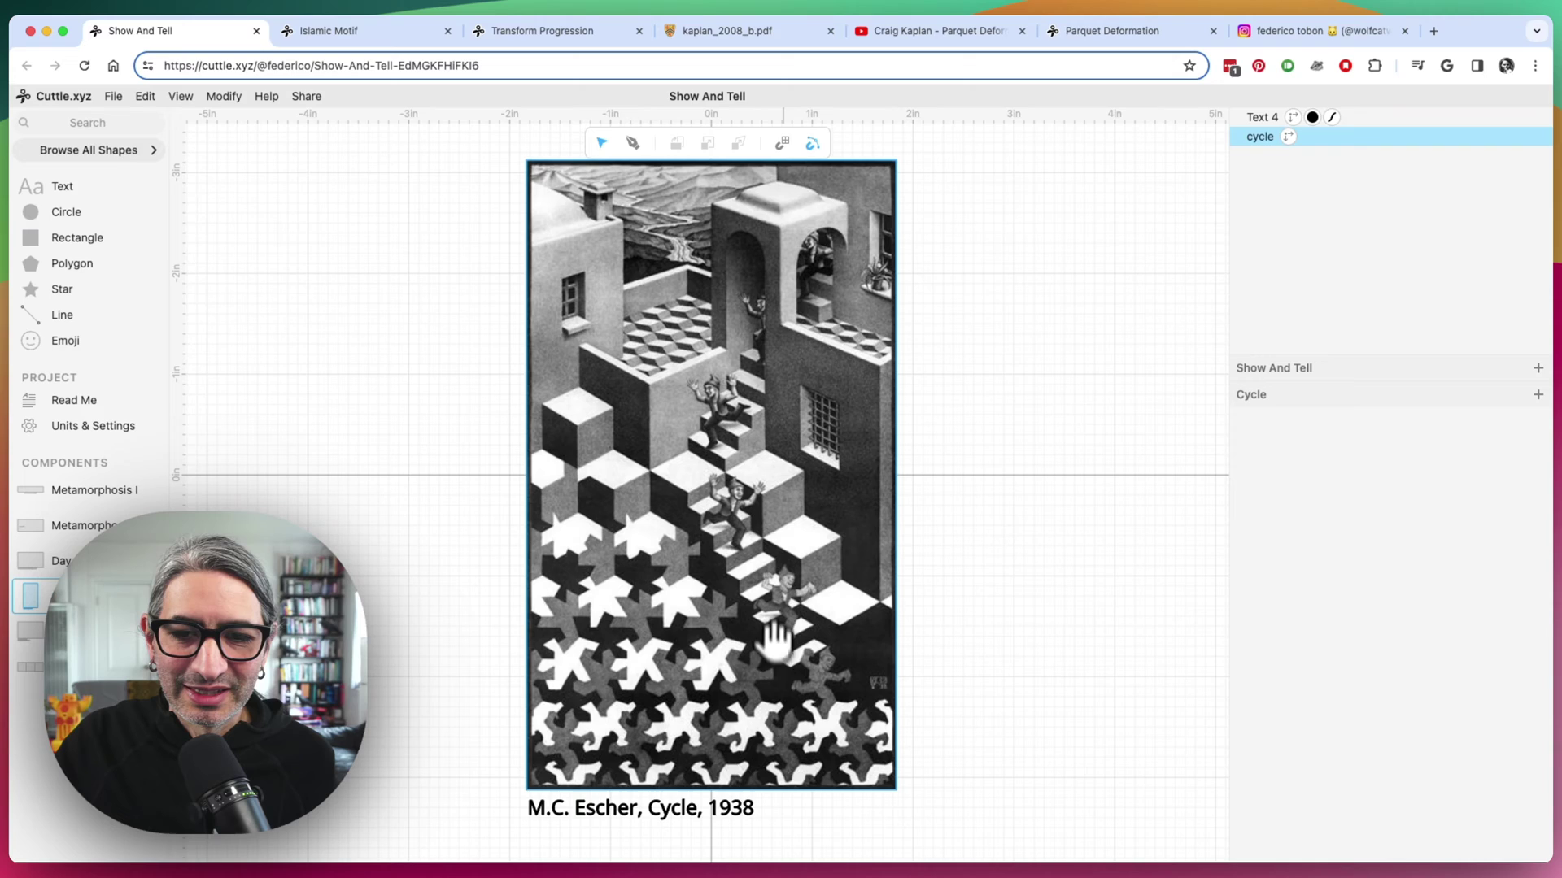
pyautogui.press('Escape')
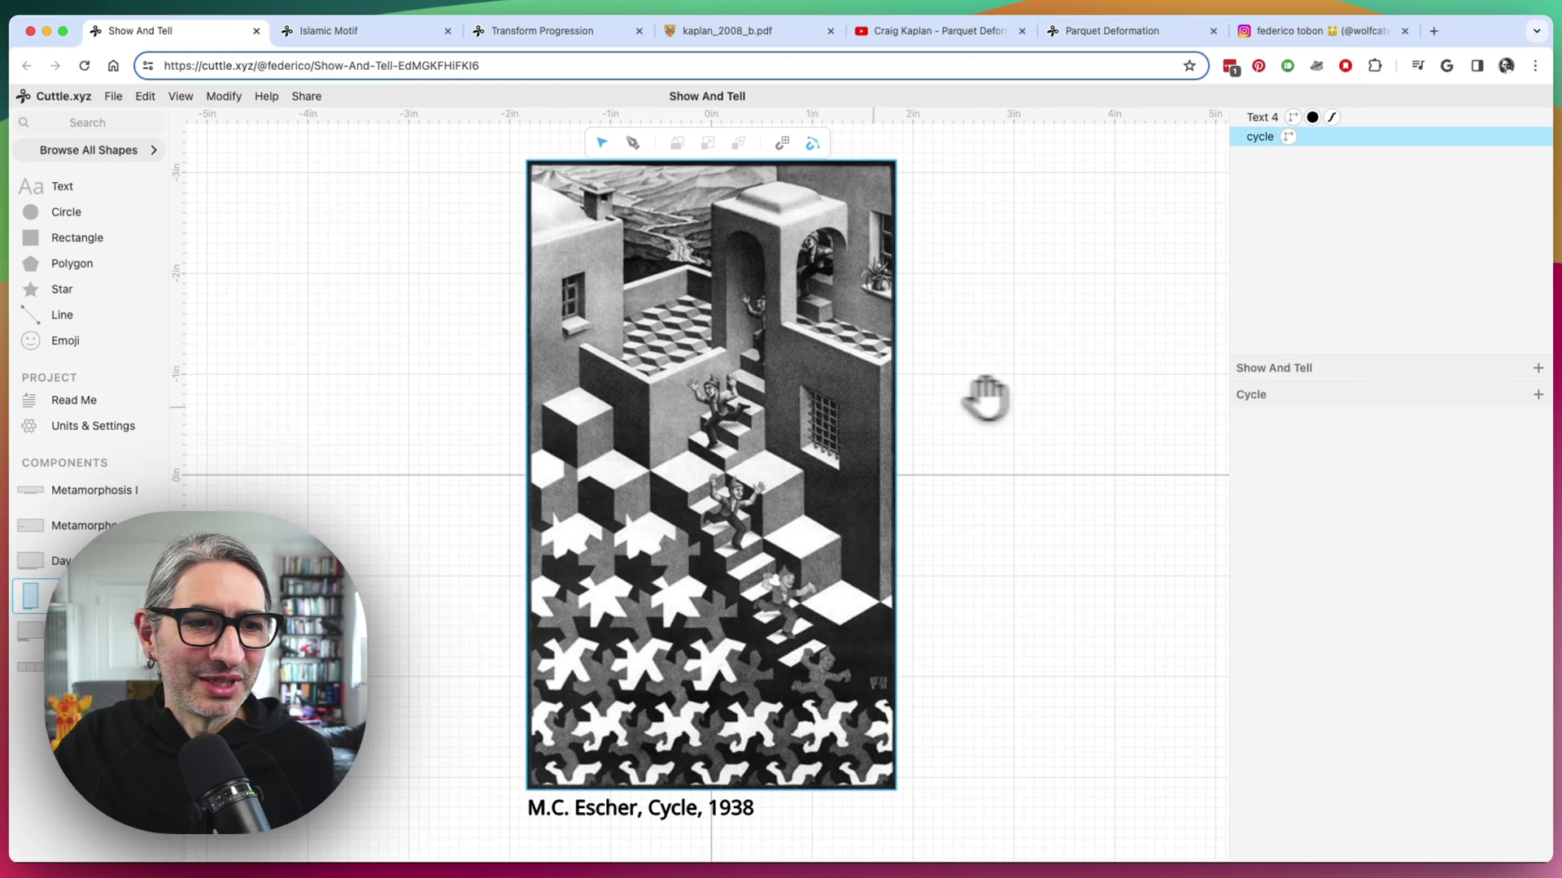
pyautogui.click(368, 36)
# Step: Review the Motif and the Construction component's group of three polygons
pyautogui.click(81, 356)
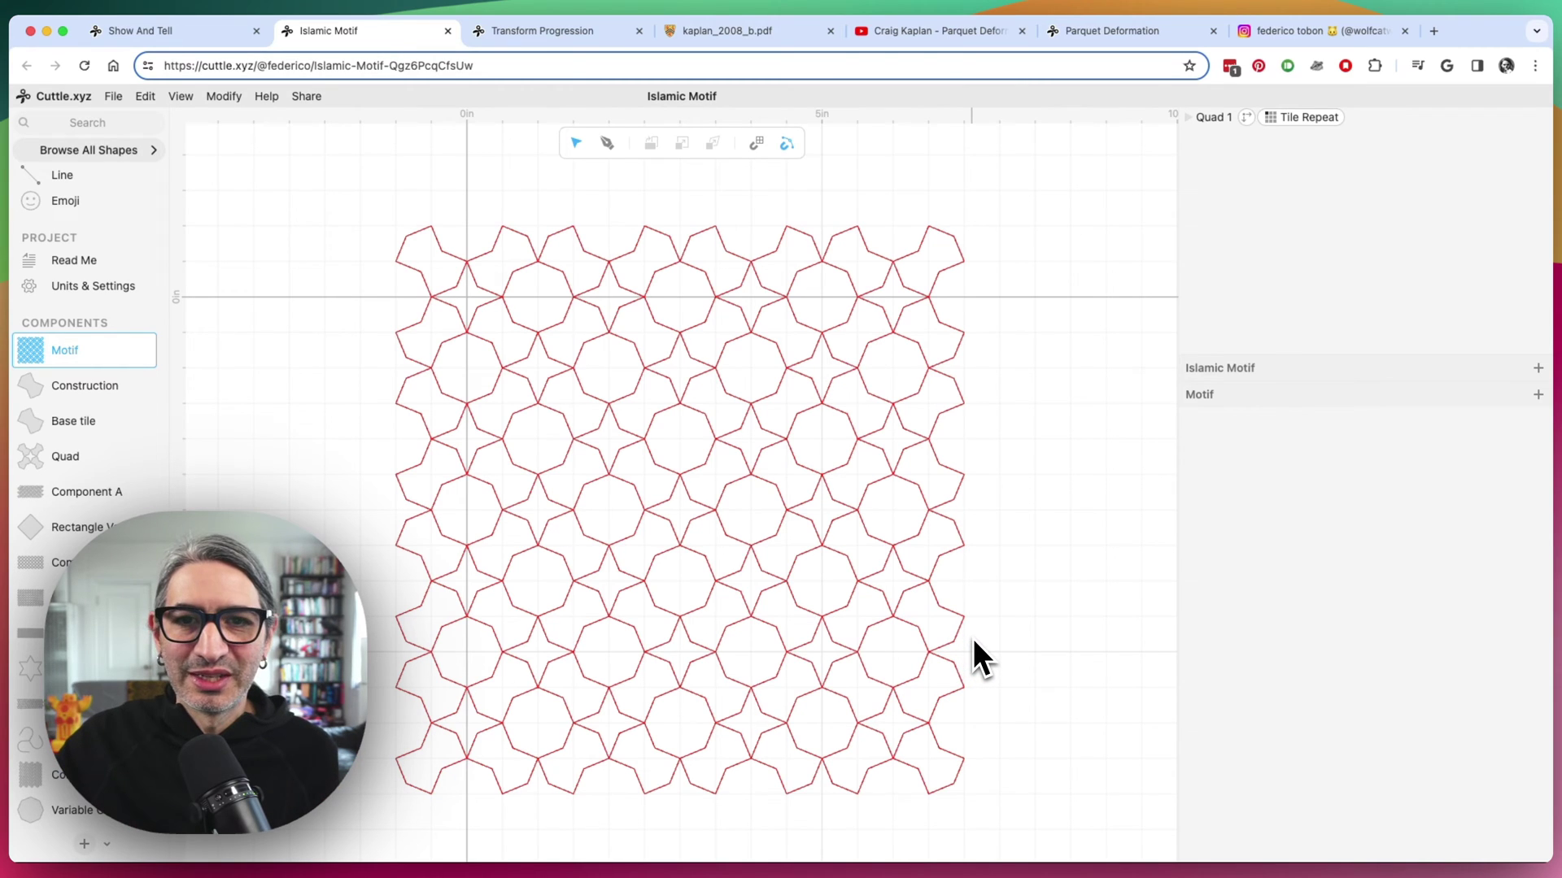
pyautogui.scroll(-1, 728, 301)
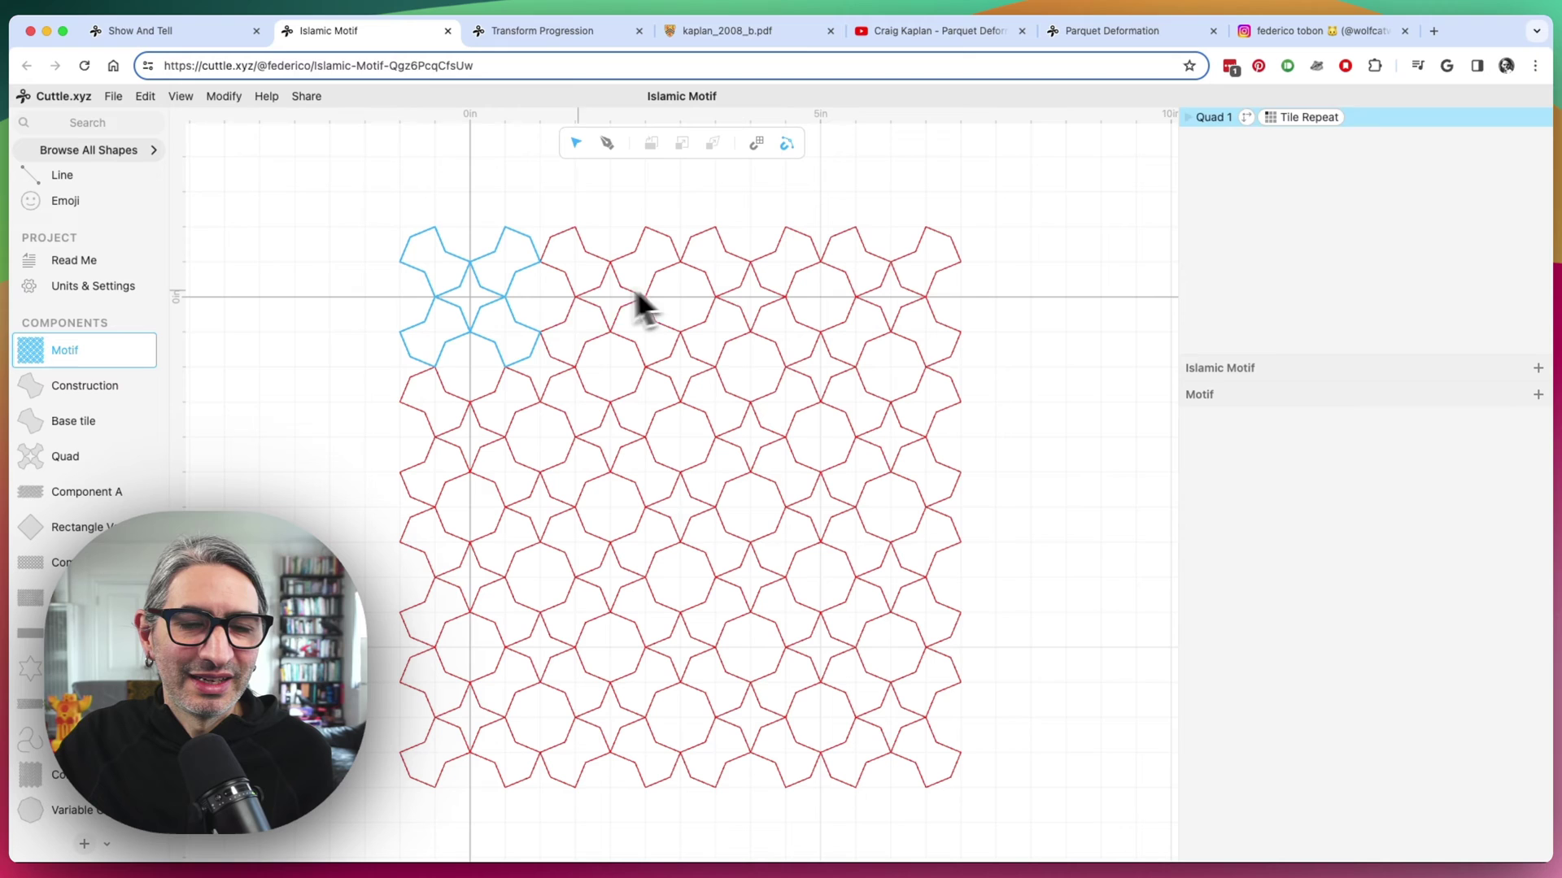
pyautogui.click(105, 384)
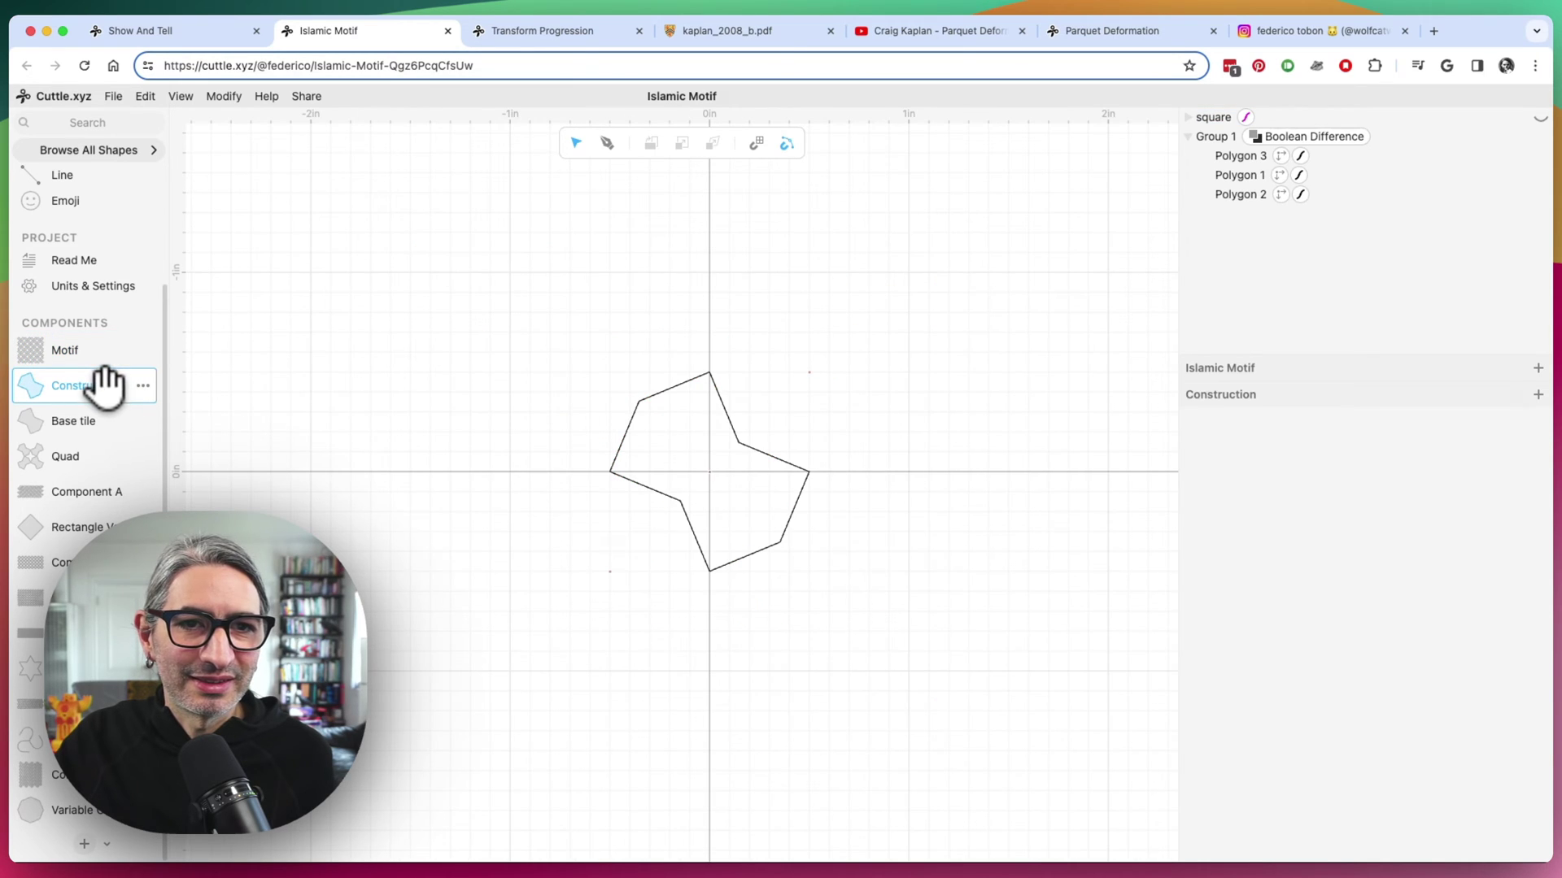
pyautogui.click(746, 509)
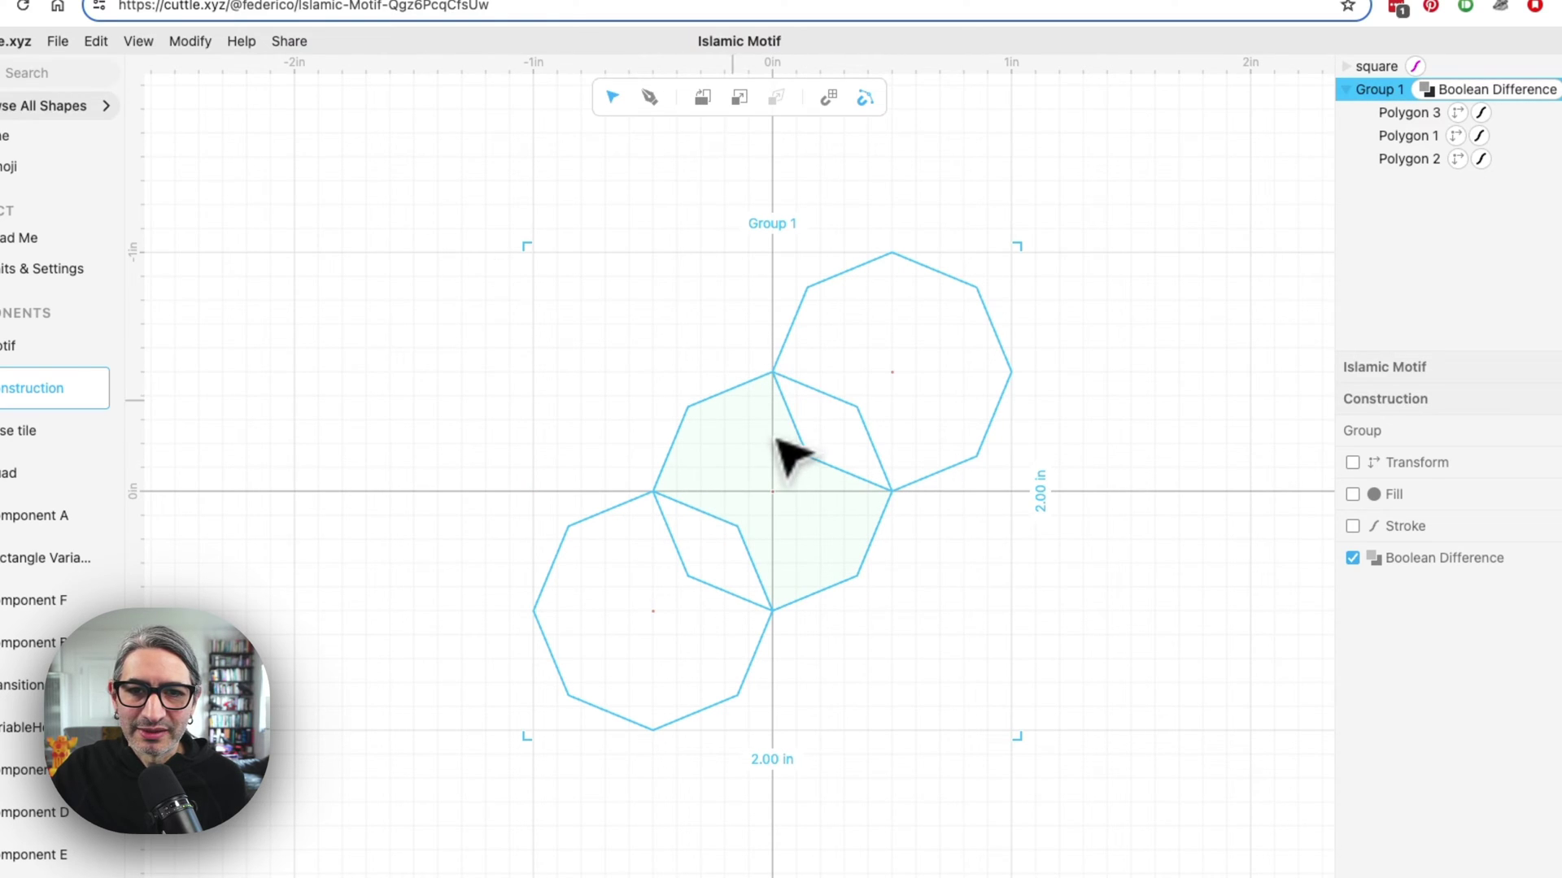
pyautogui.click(476, 354)
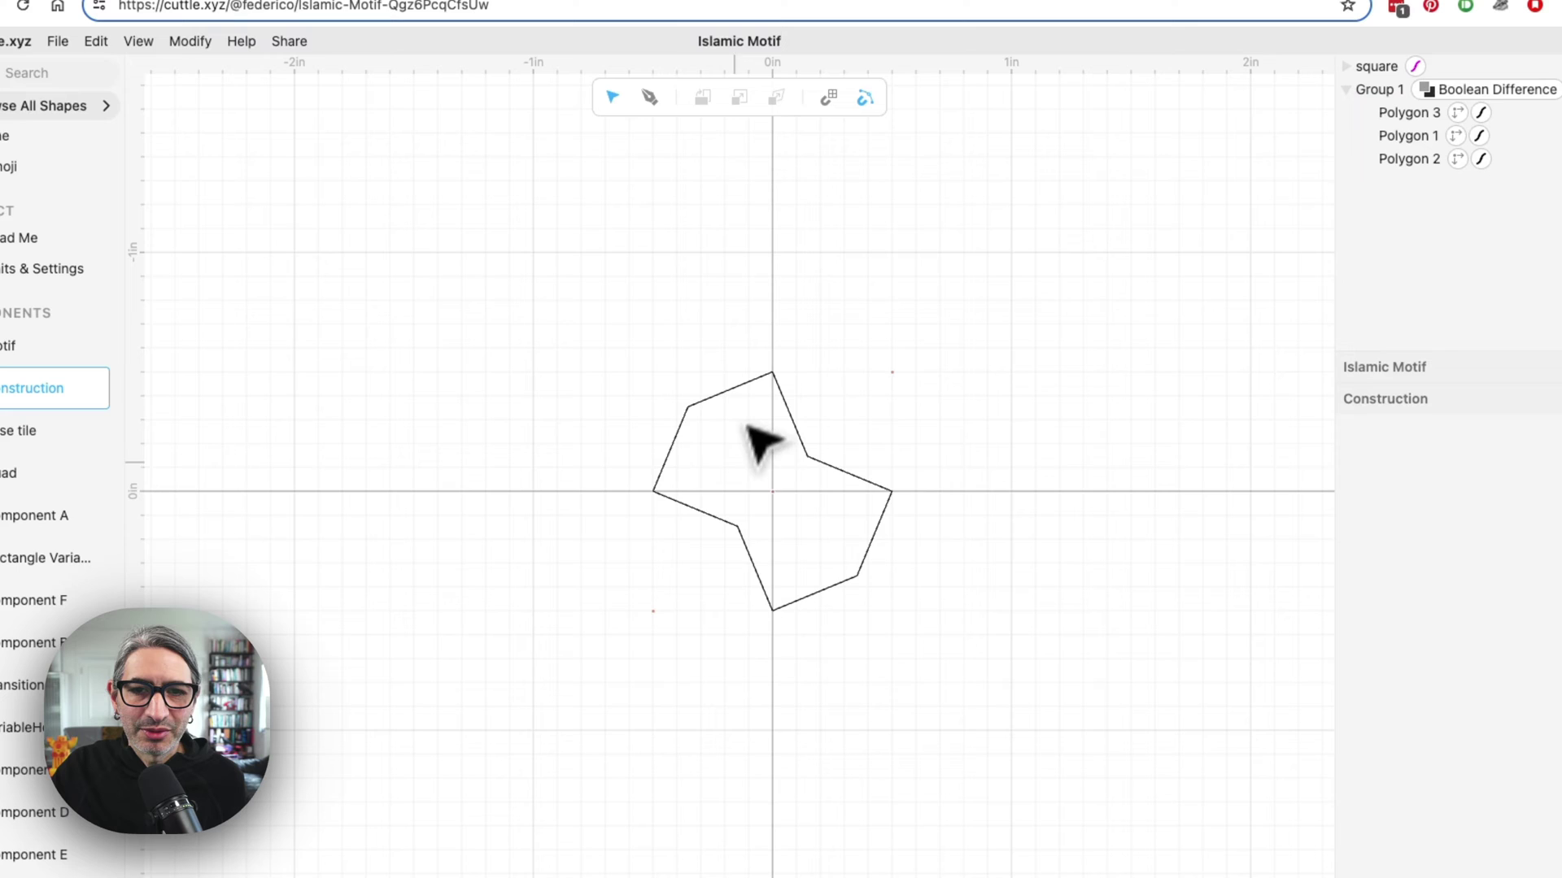
# Step: Inspect the Base tile, its four-tile Quad, and the Motif's tiled Quad repeat settings
pyautogui.click(90, 405)
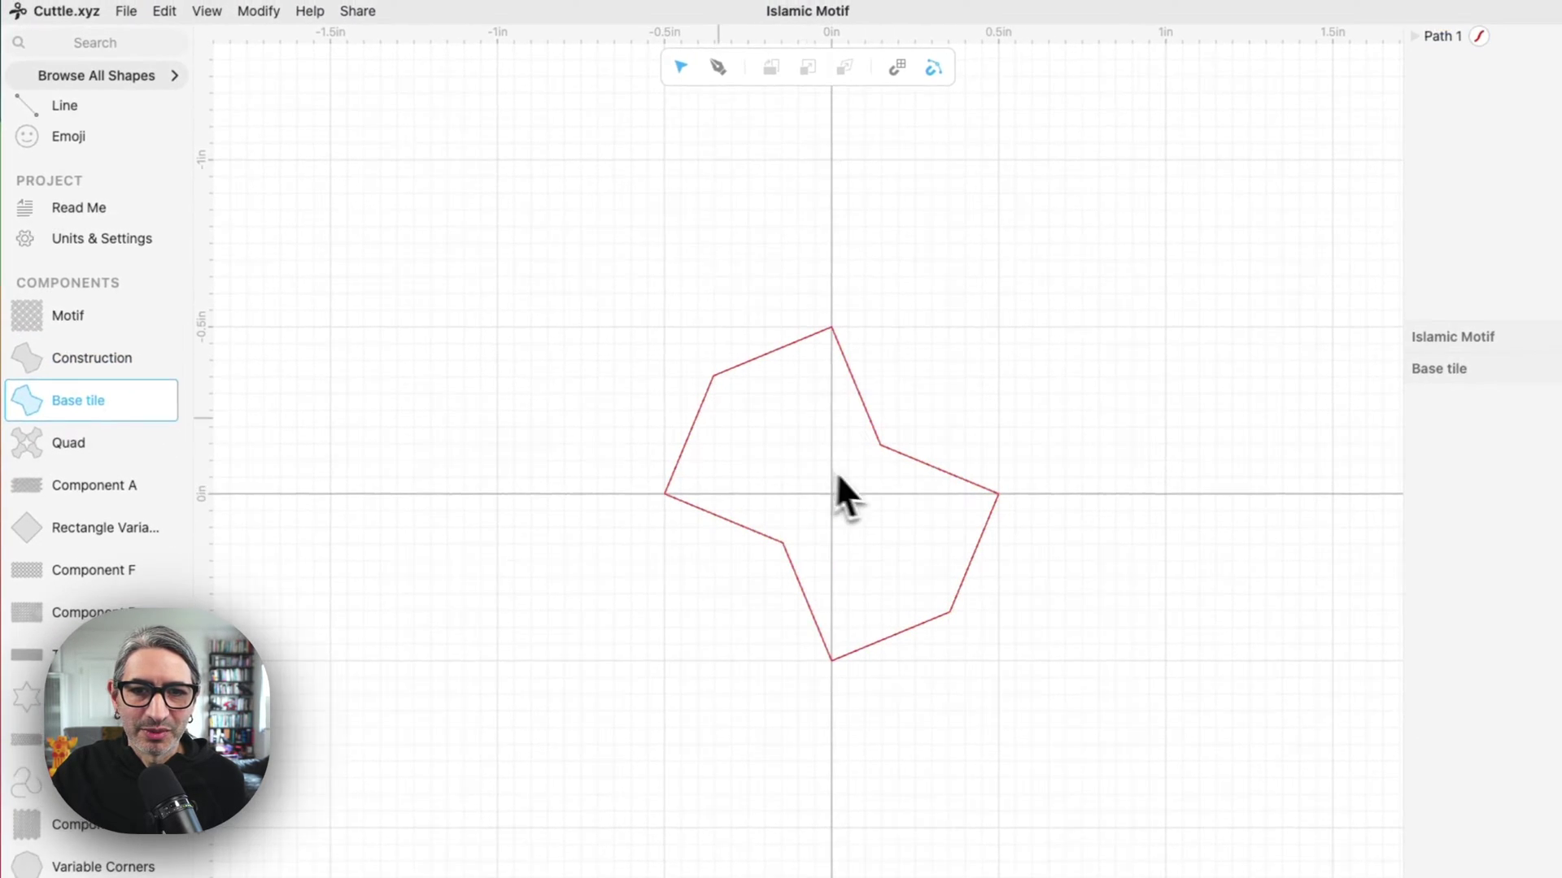
pyautogui.click(40, 452)
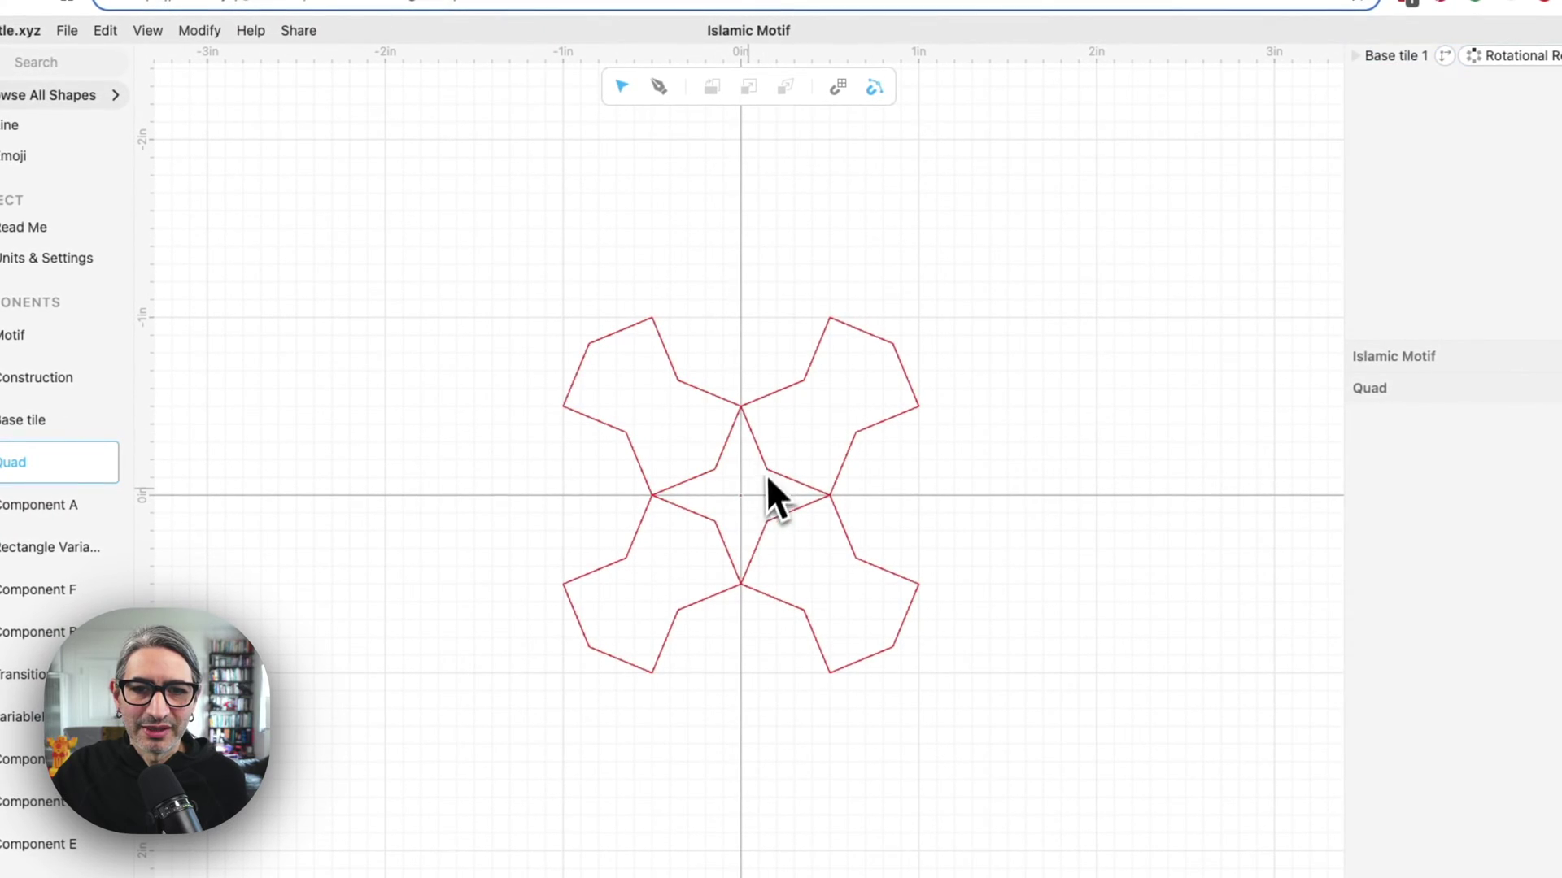
pyautogui.click(789, 486)
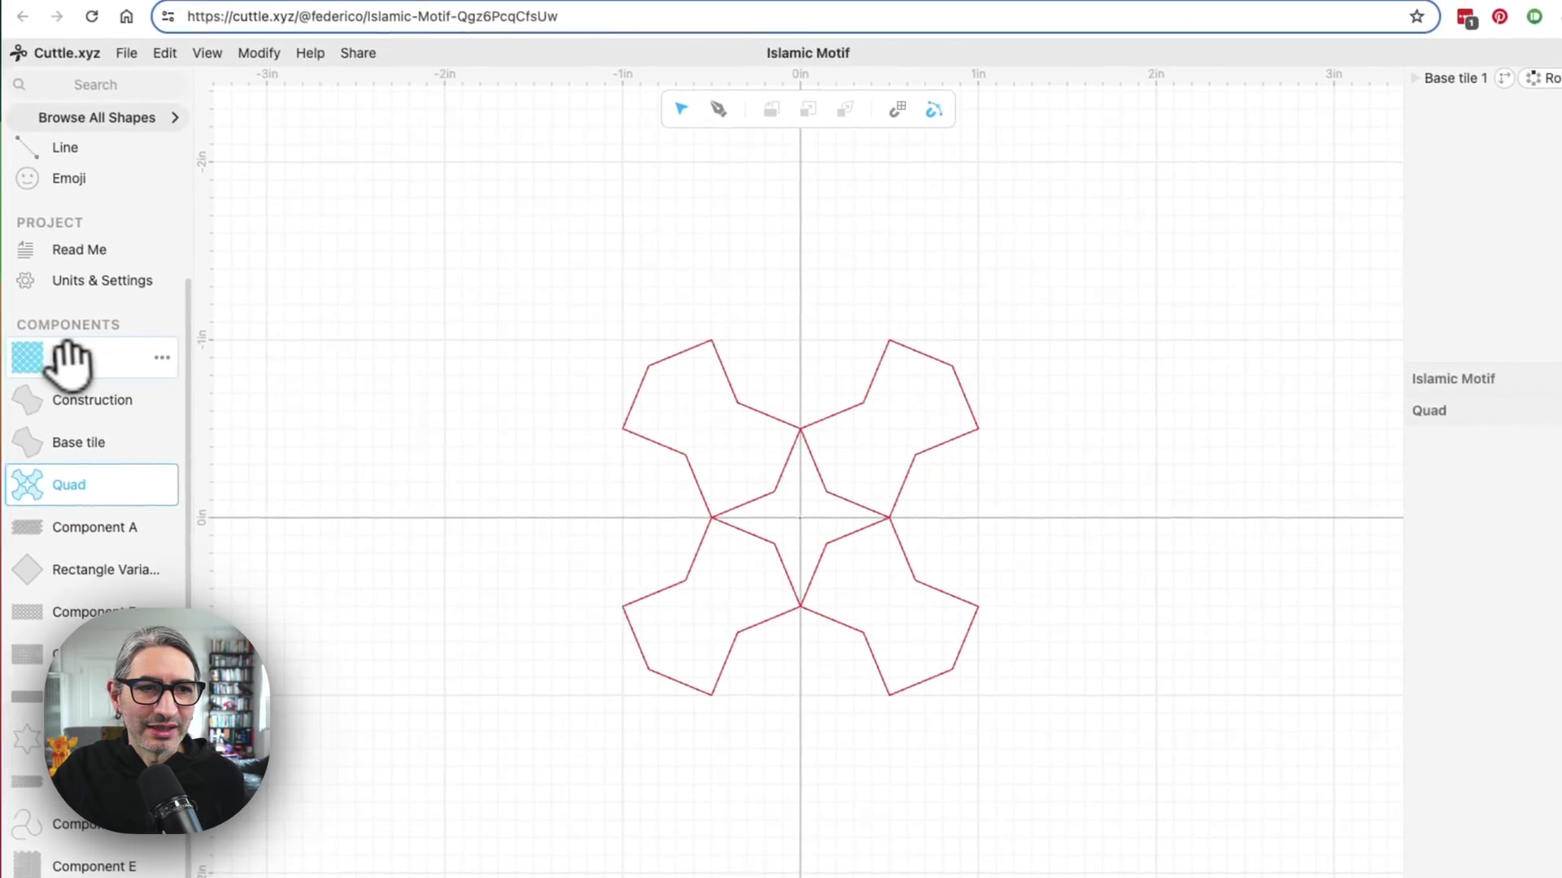
pyautogui.click(16, 335)
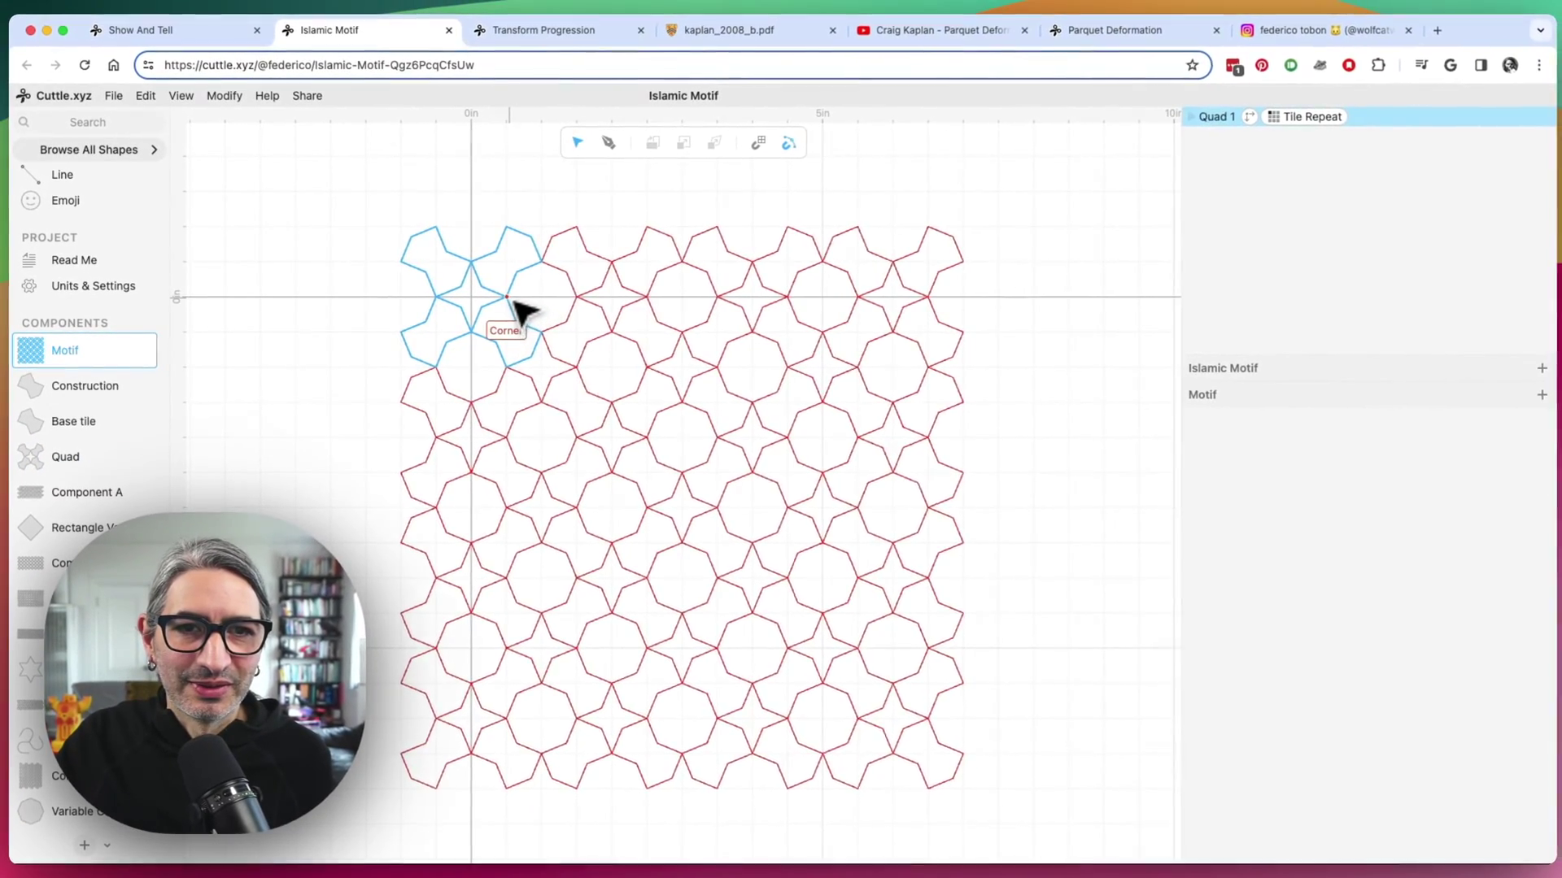
pyautogui.click(612, 311)
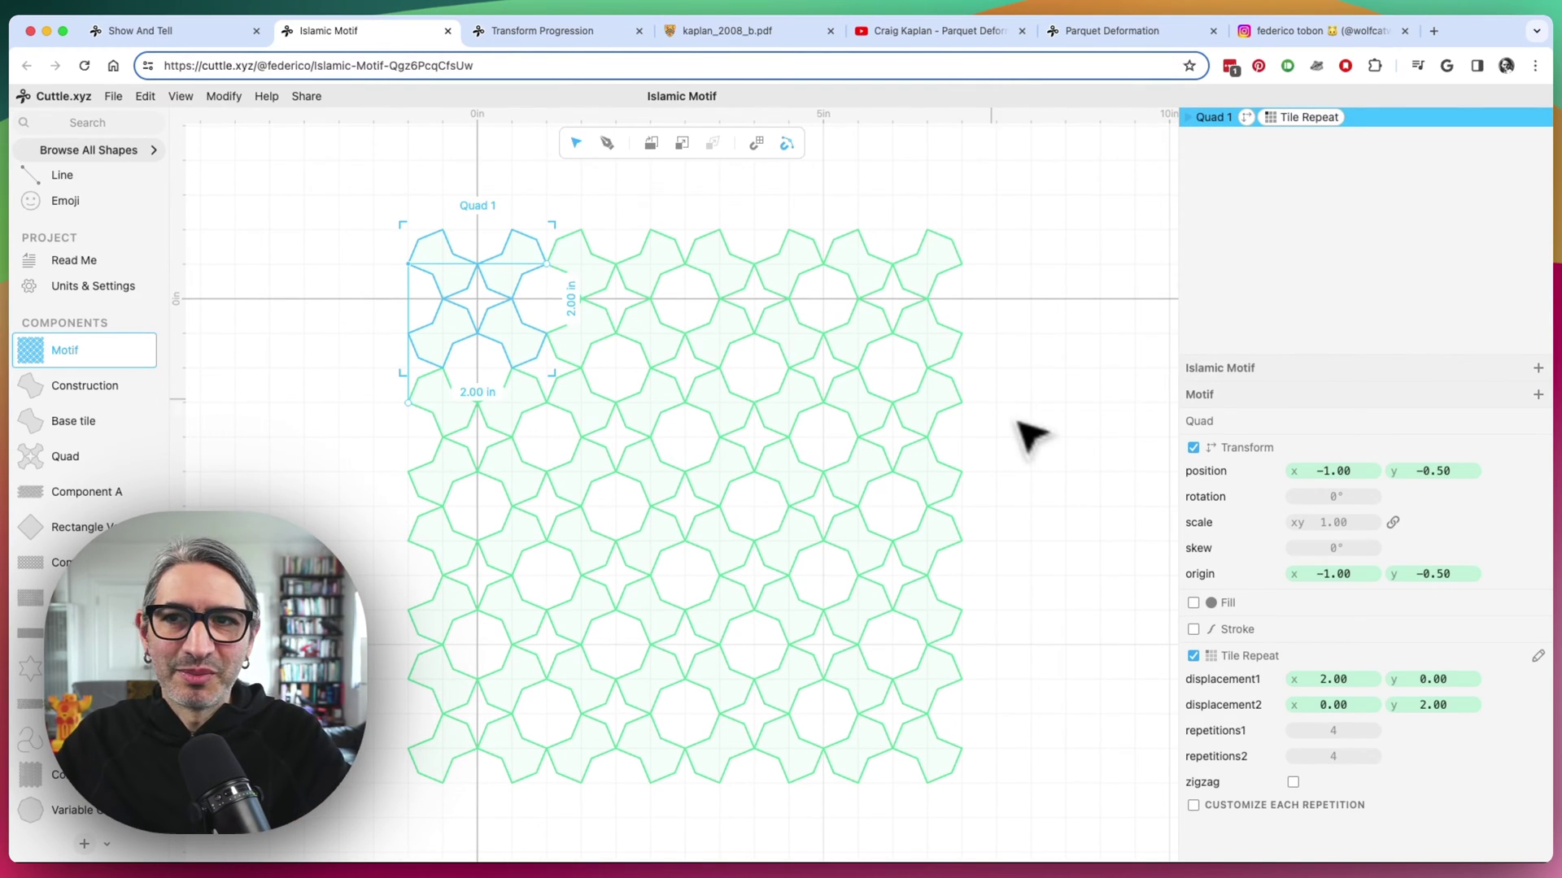
# Step: Reveal the hidden square layer inside the Construction octagons, then show the Rectangle Variable component
pyautogui.click(76, 415)
pyautogui.click(85, 383)
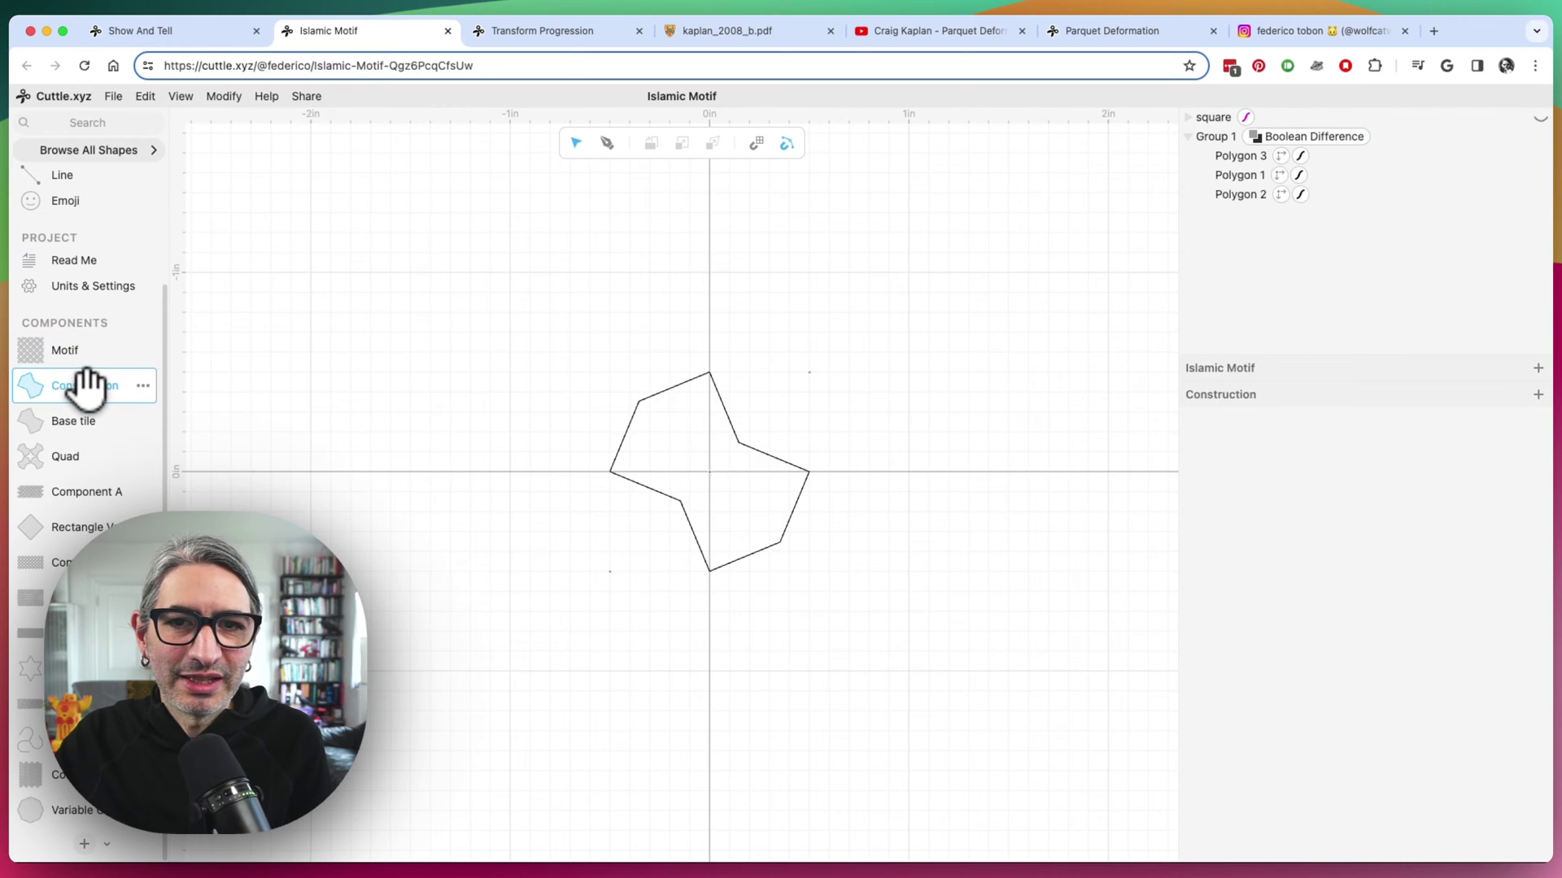
pyautogui.click(749, 446)
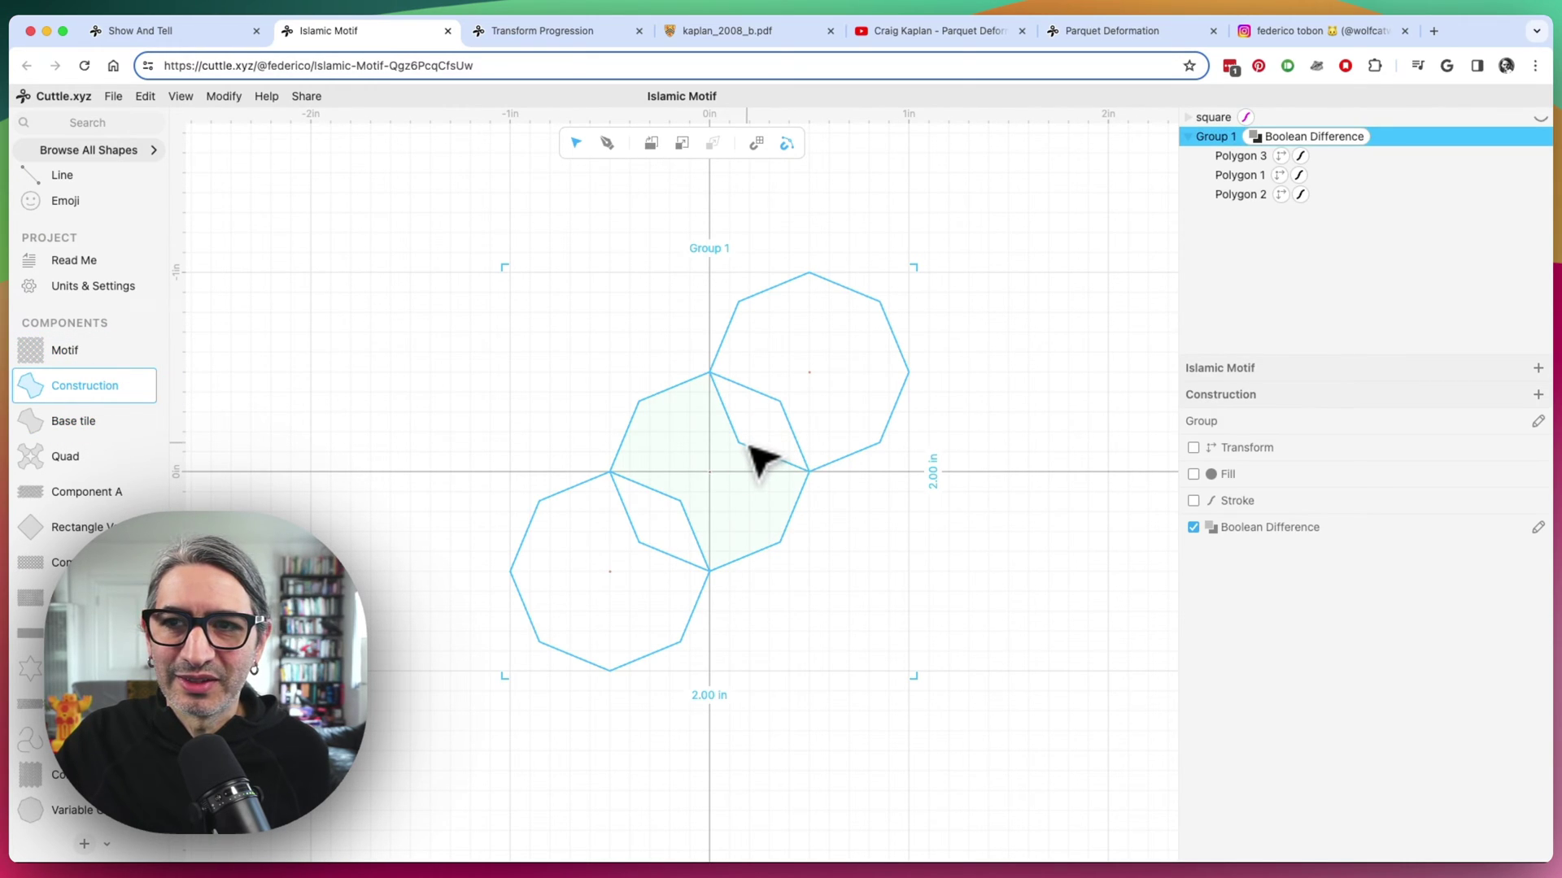
pyautogui.click(1529, 118)
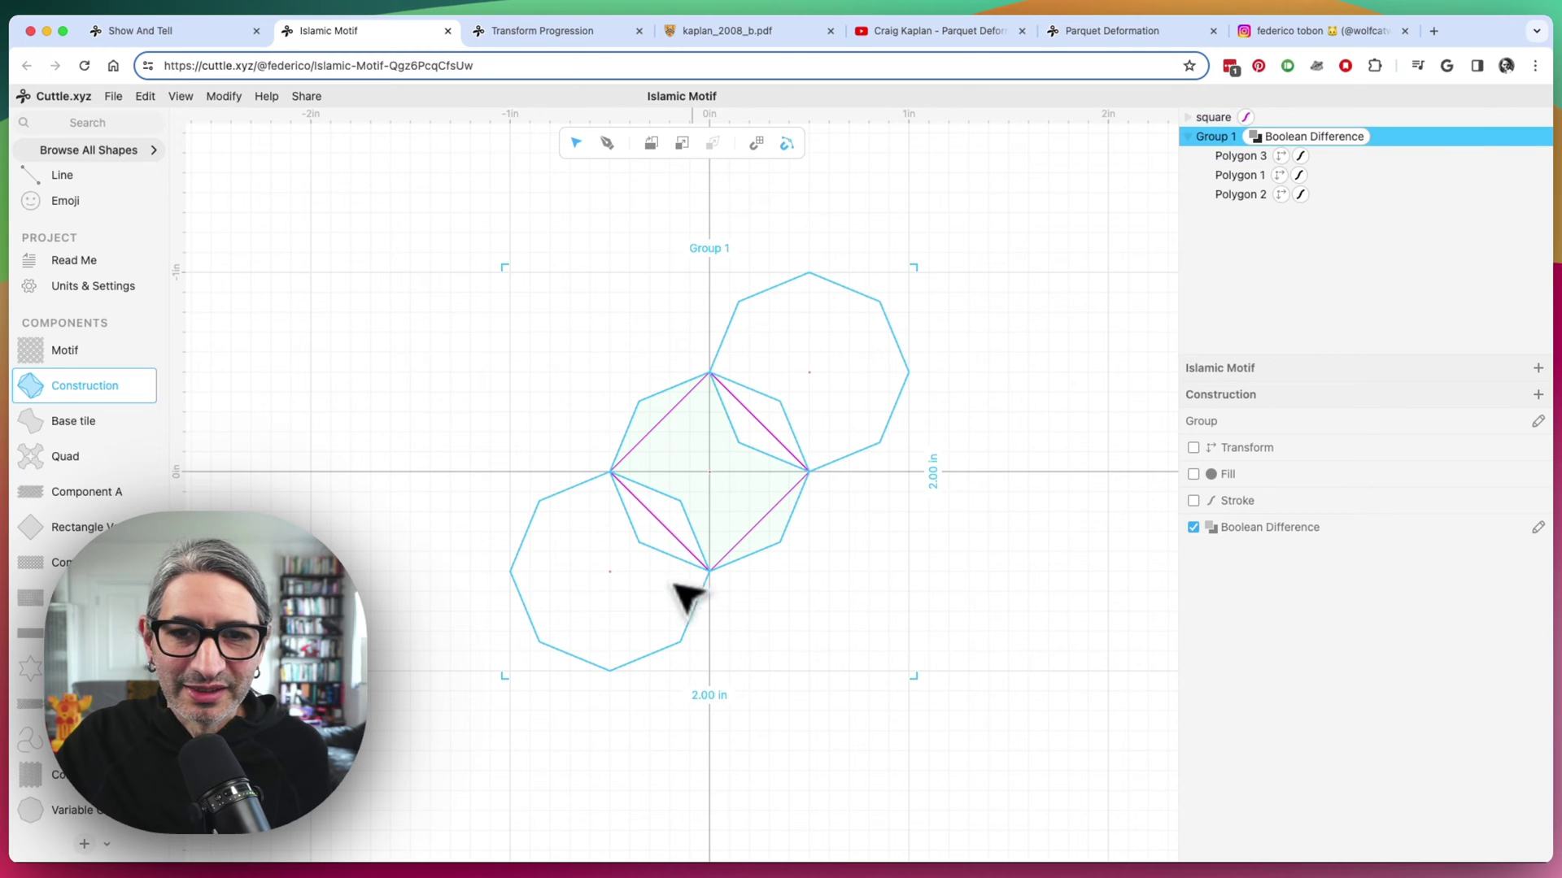
pyautogui.click(819, 560)
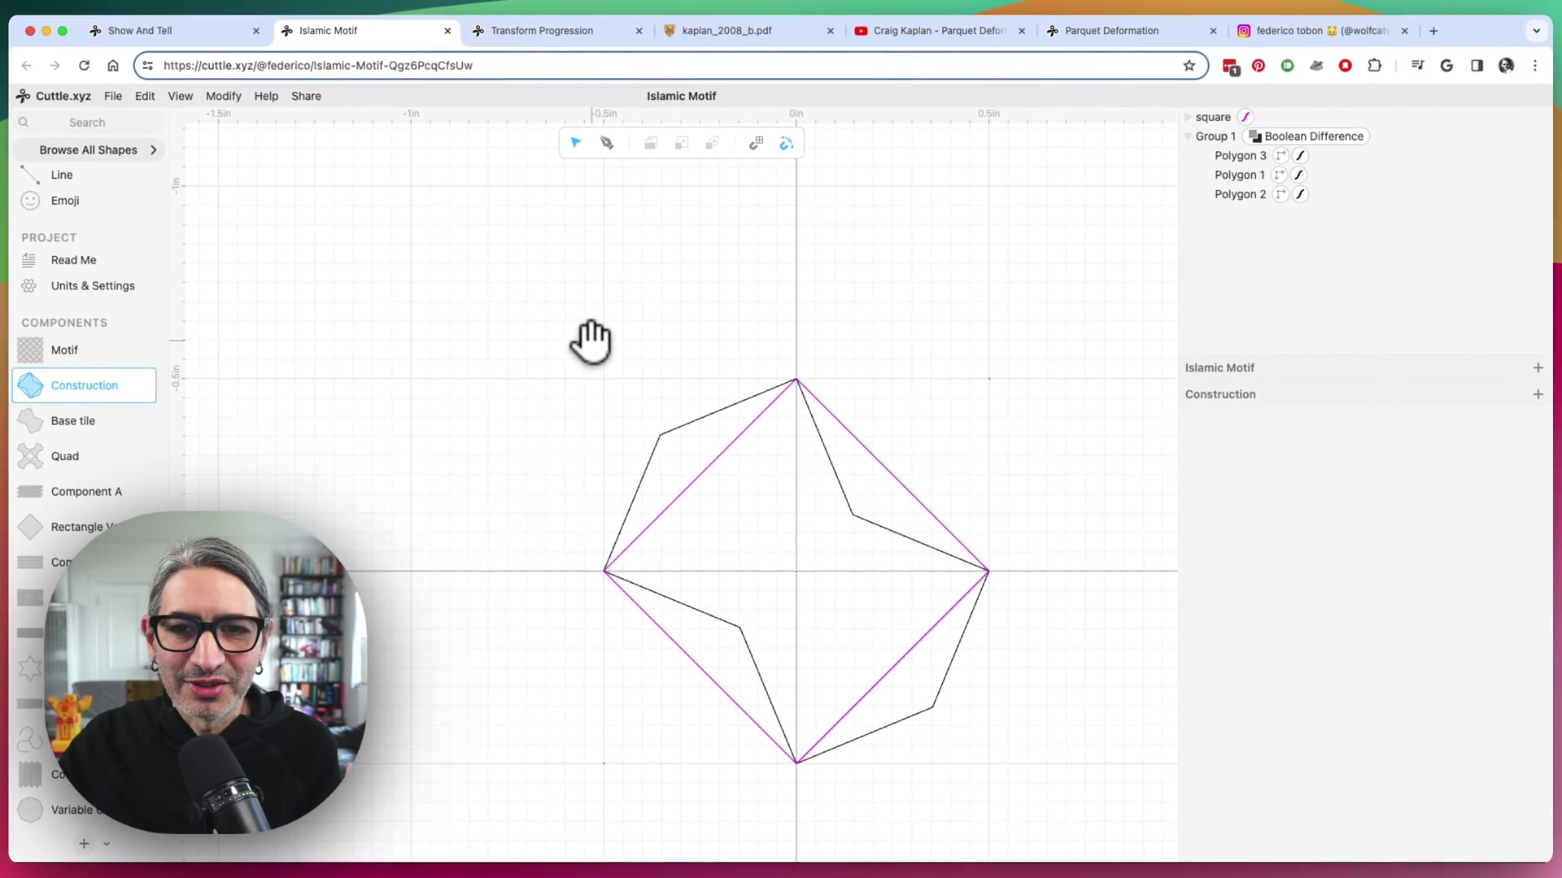
pyautogui.moveTo(593, 339); pyautogui.dragTo(499, 265)
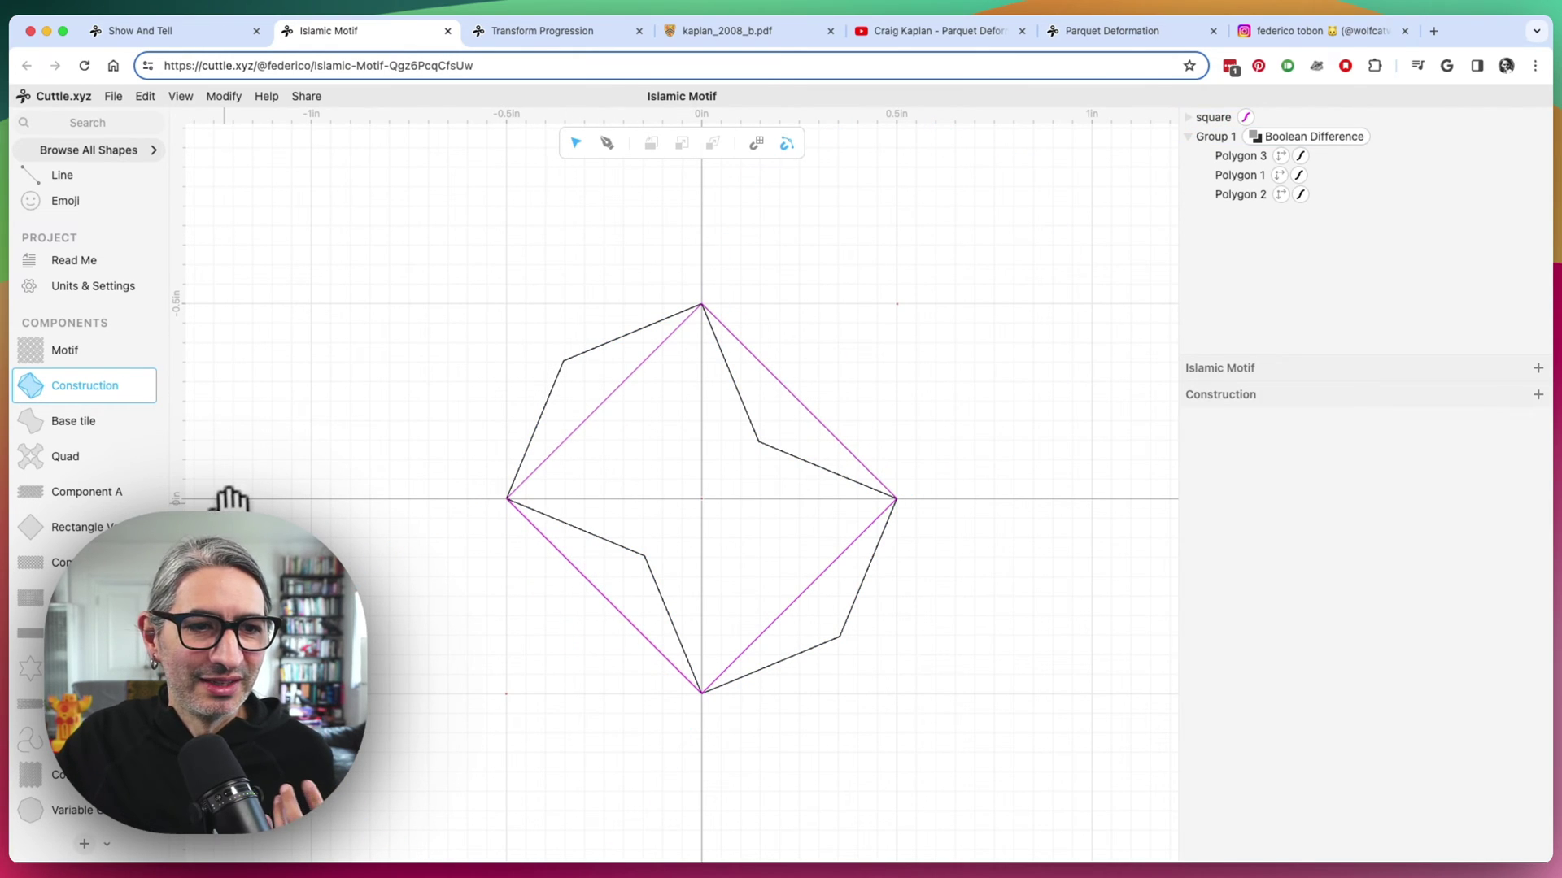
pyautogui.click(89, 522)
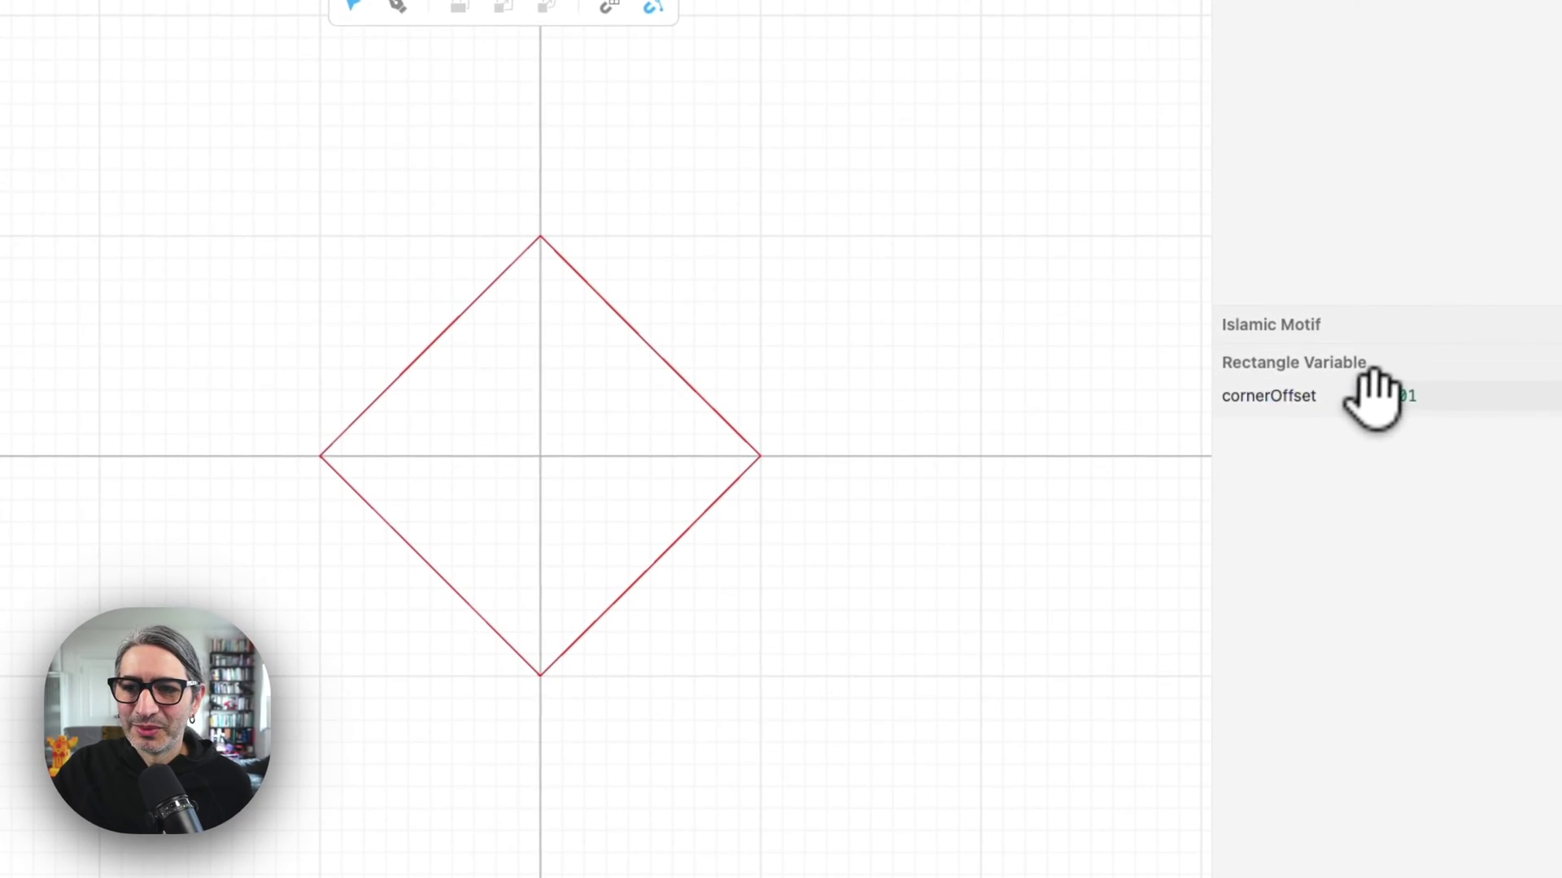
# Step: Drag cornerOffset to bend the diamond into a pinwheel, then inspect the diamond lattice
pyautogui.moveTo(1383, 396); pyautogui.dragTo(1342, 477)
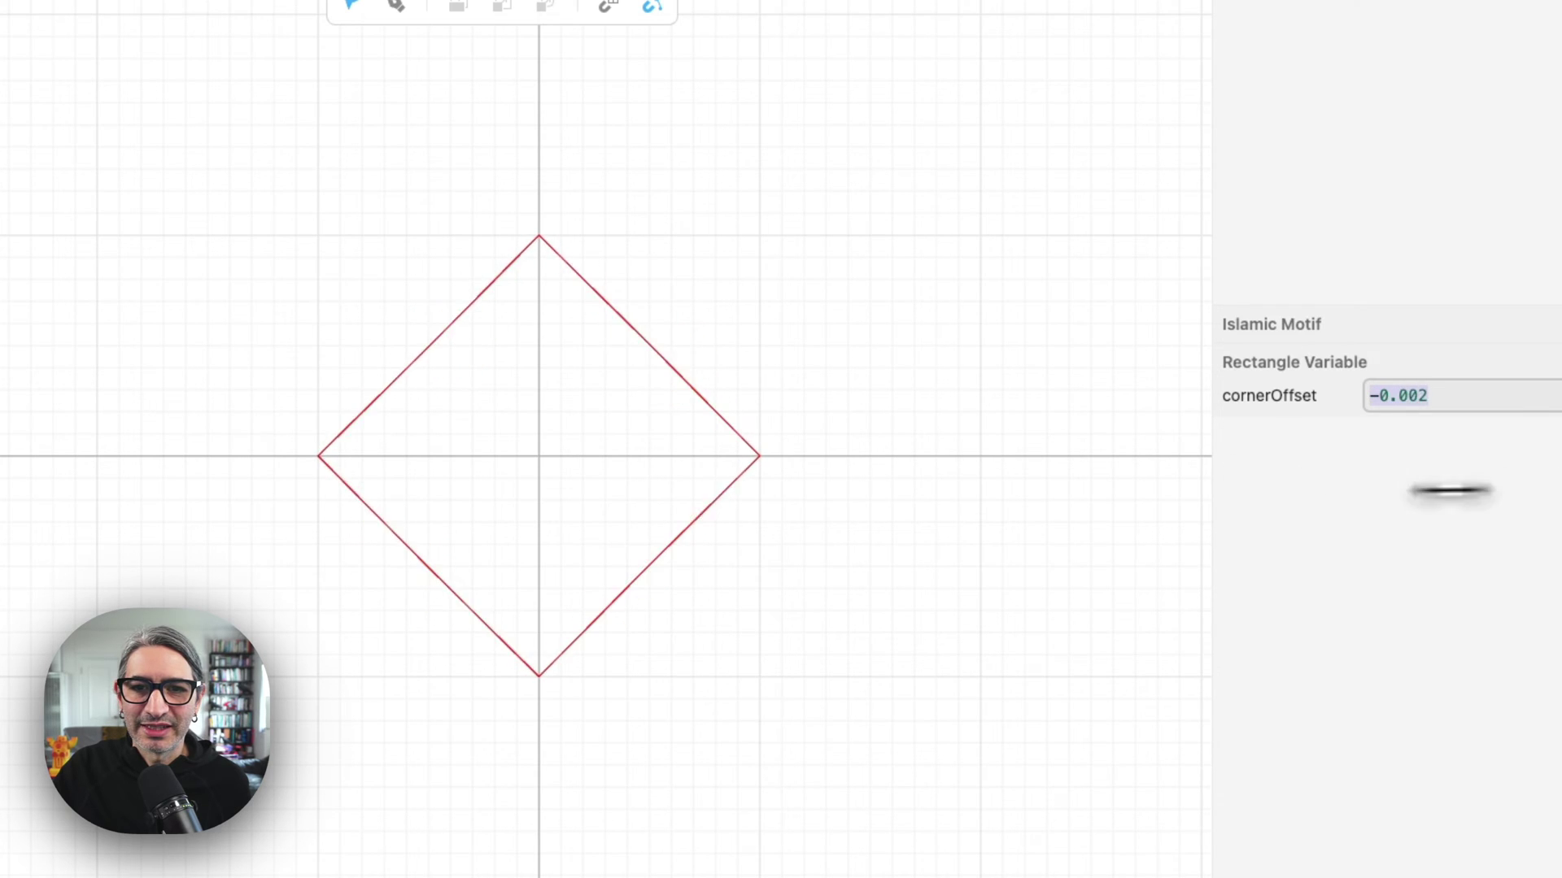
pyautogui.moveTo(1452, 491); pyautogui.dragTo(1368, 518)
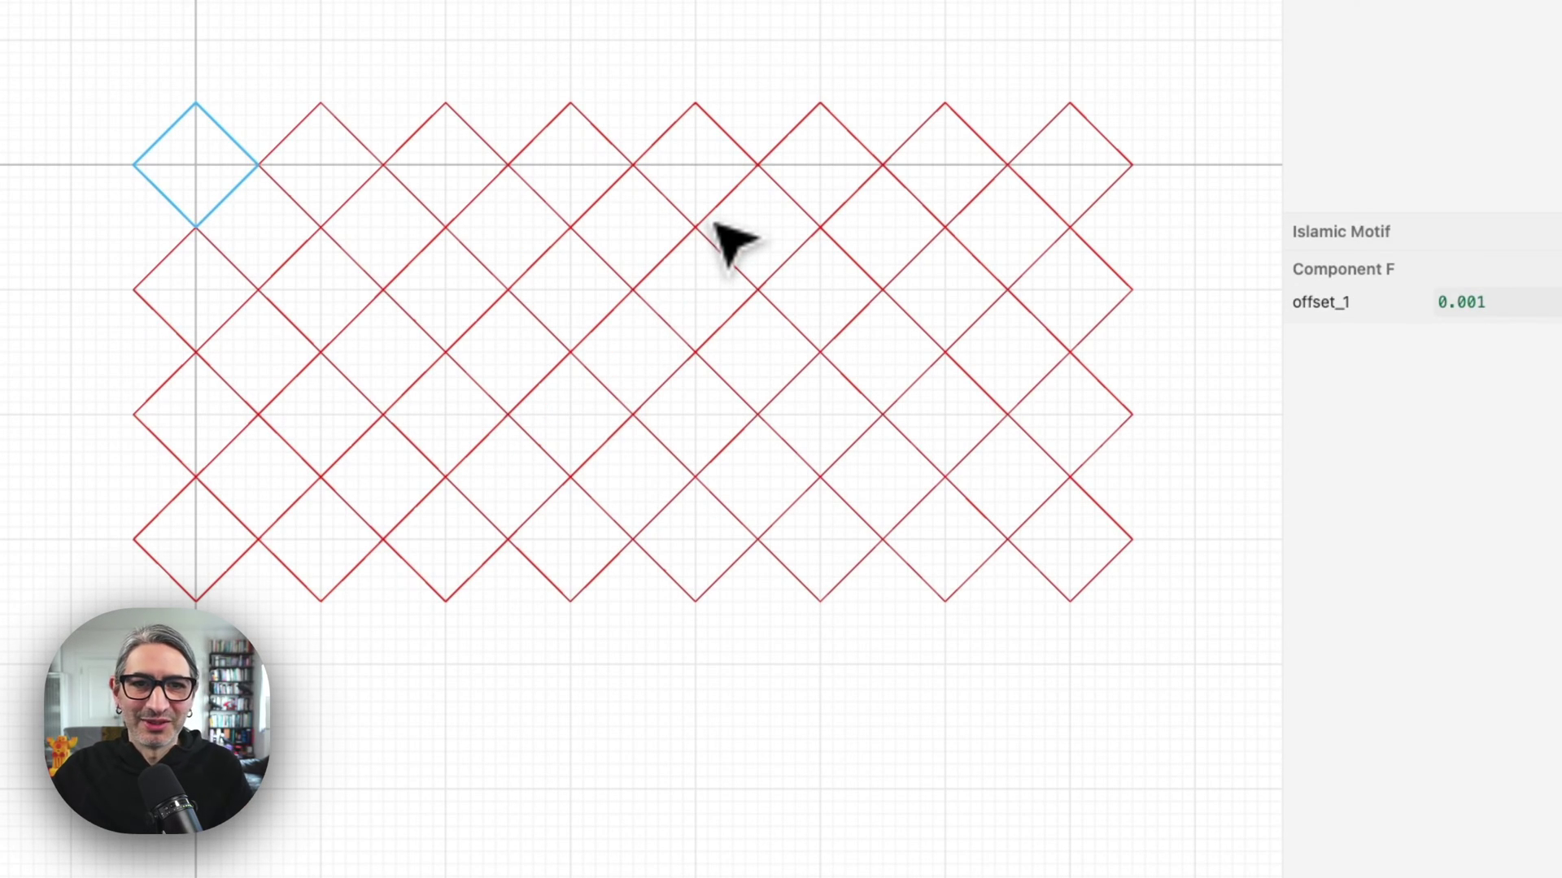
pyautogui.click(247, 140)
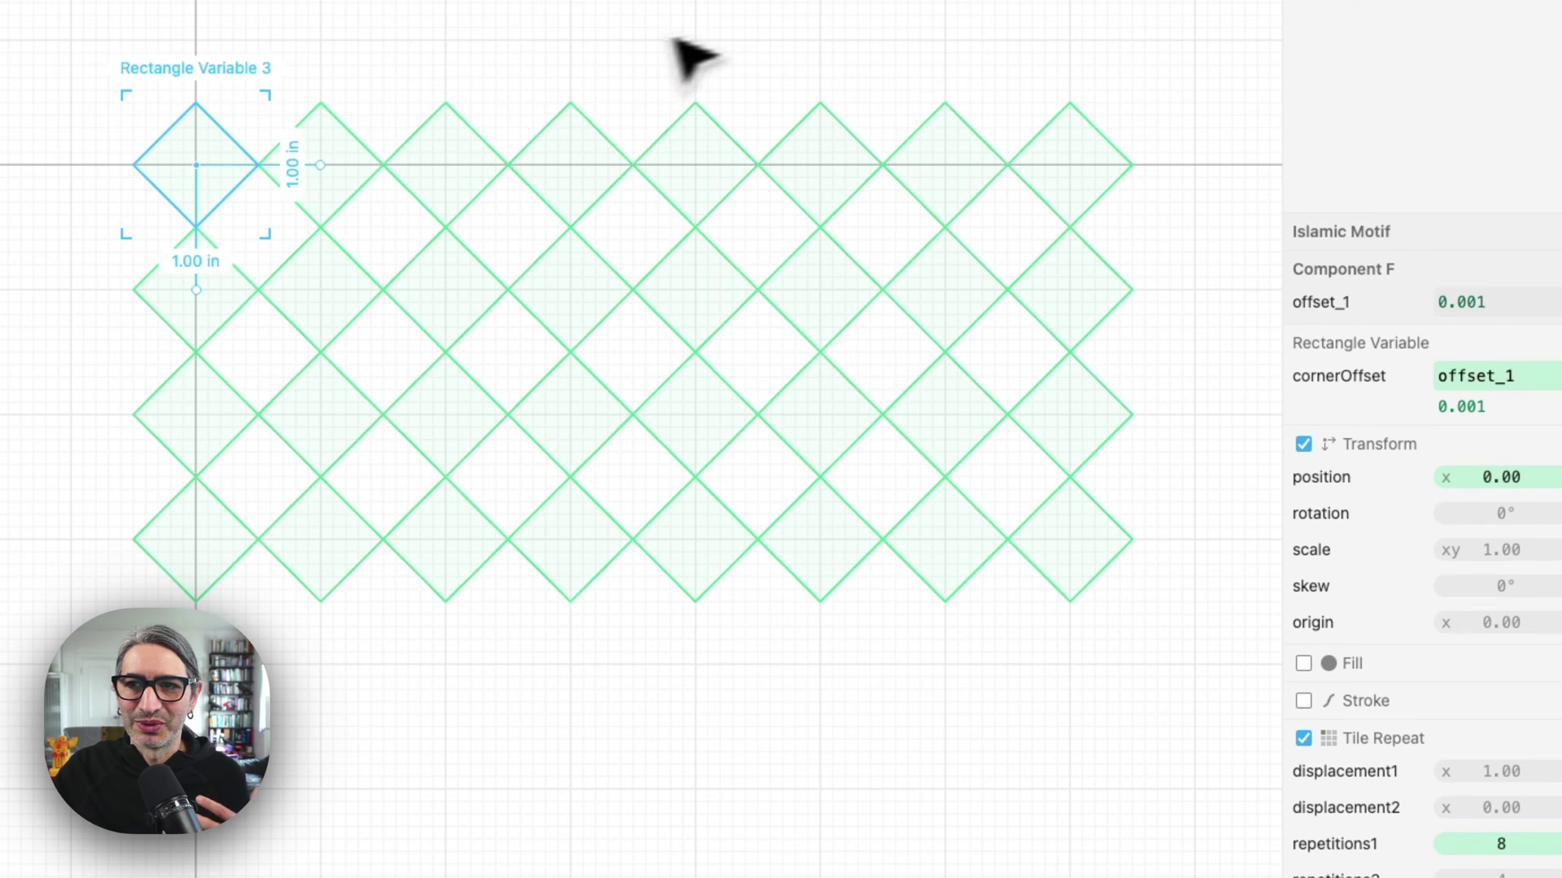
pyautogui.click(1089, 29)
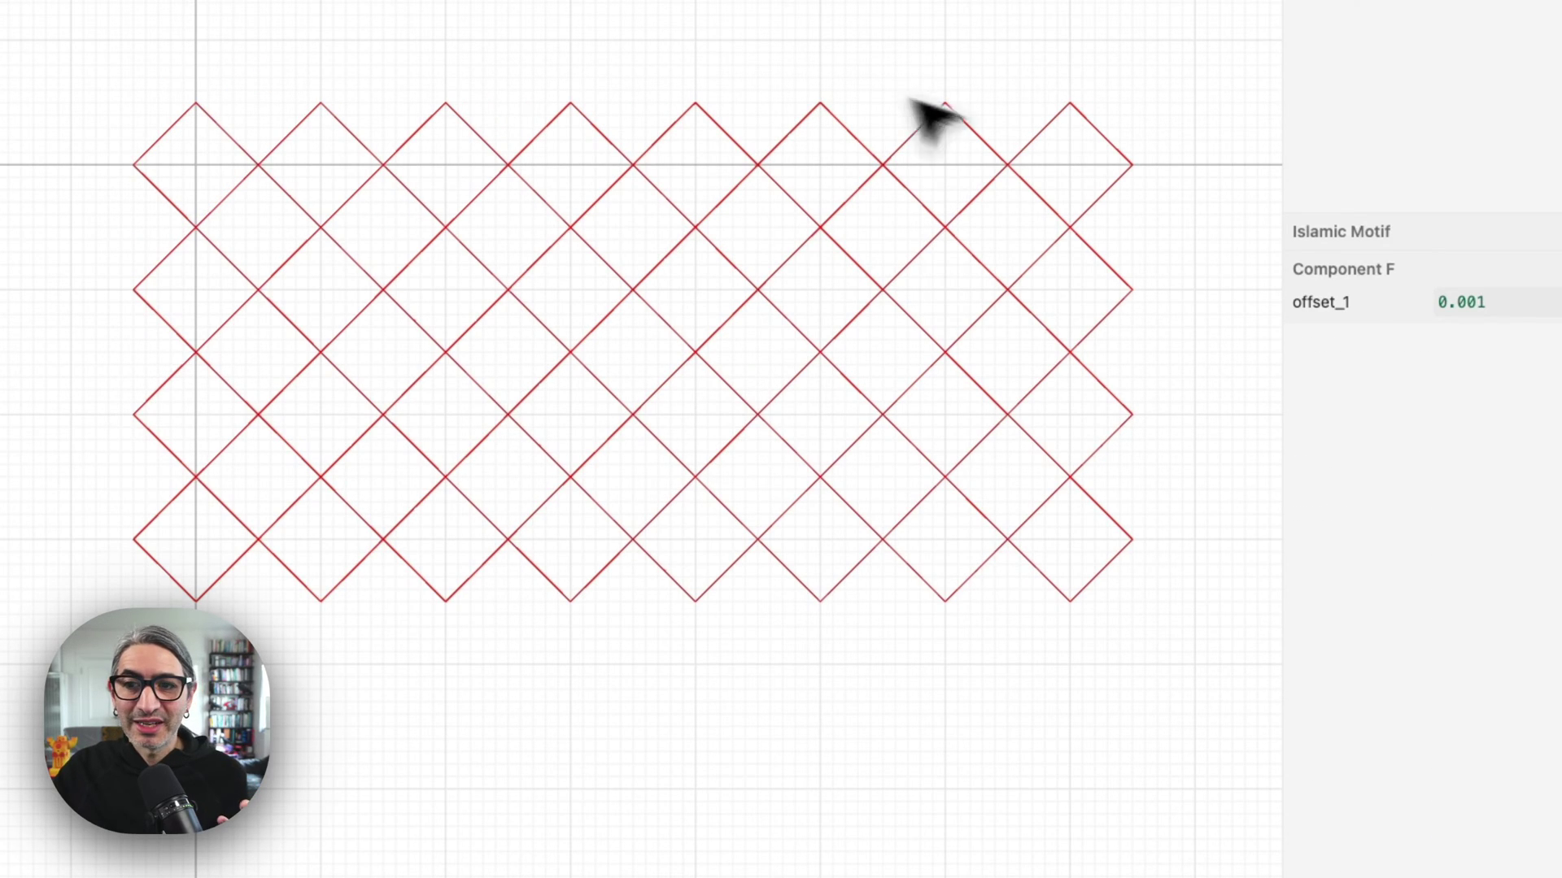
# Step: Scrub Component F's offset_1 through 0.200, finishing at 0.048 with curved lattice edges
pyautogui.moveTo(1462, 301); pyautogui.dragTo(1549, 391)
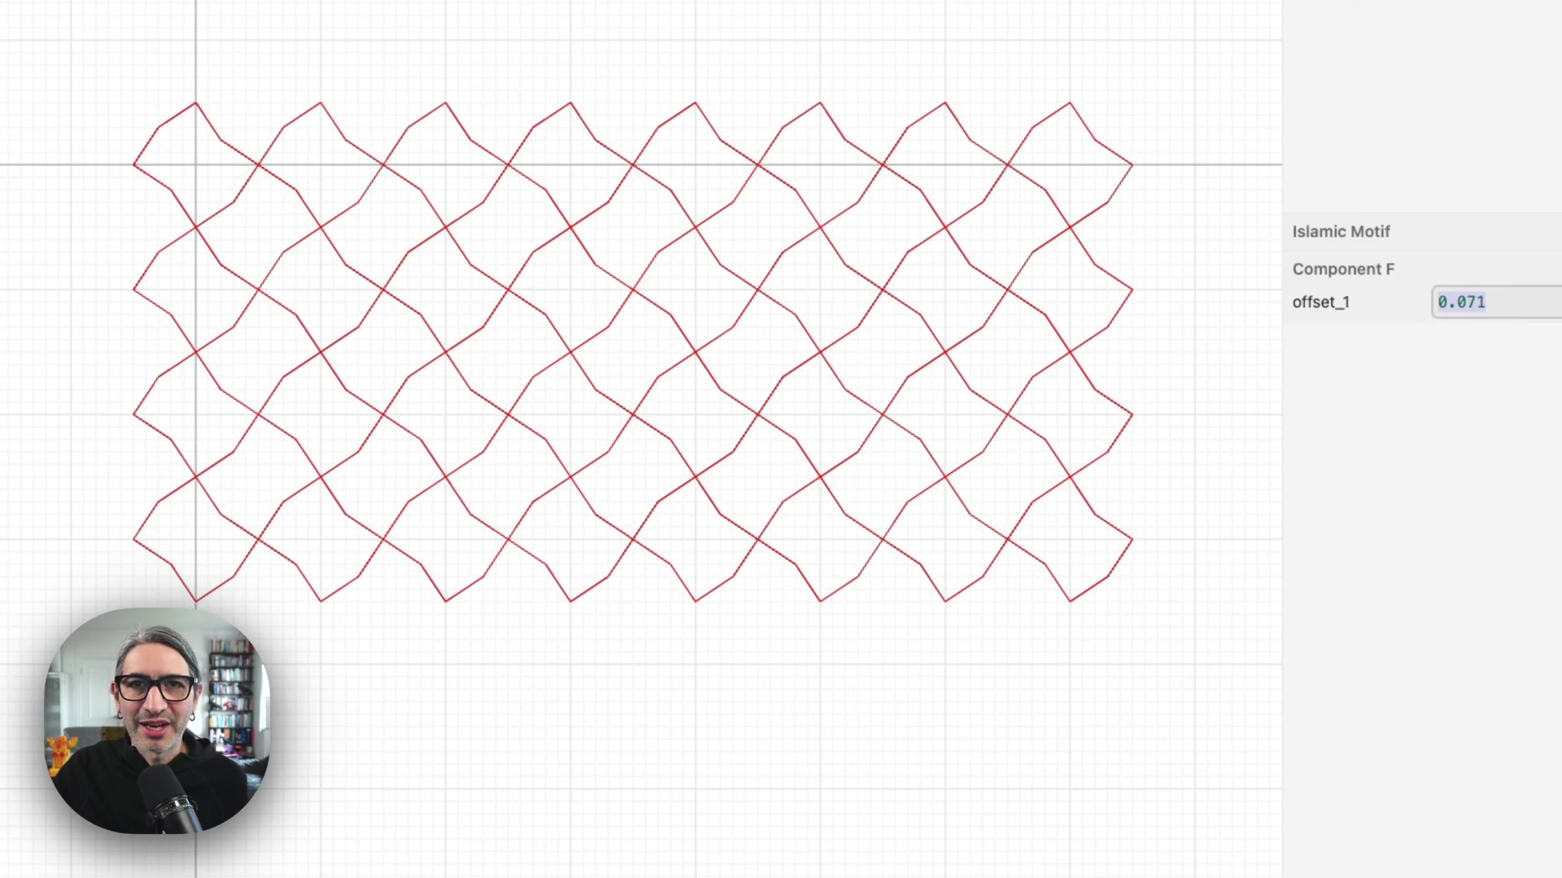
pyautogui.moveTo(1460, 302); pyautogui.dragTo(1558, 302)
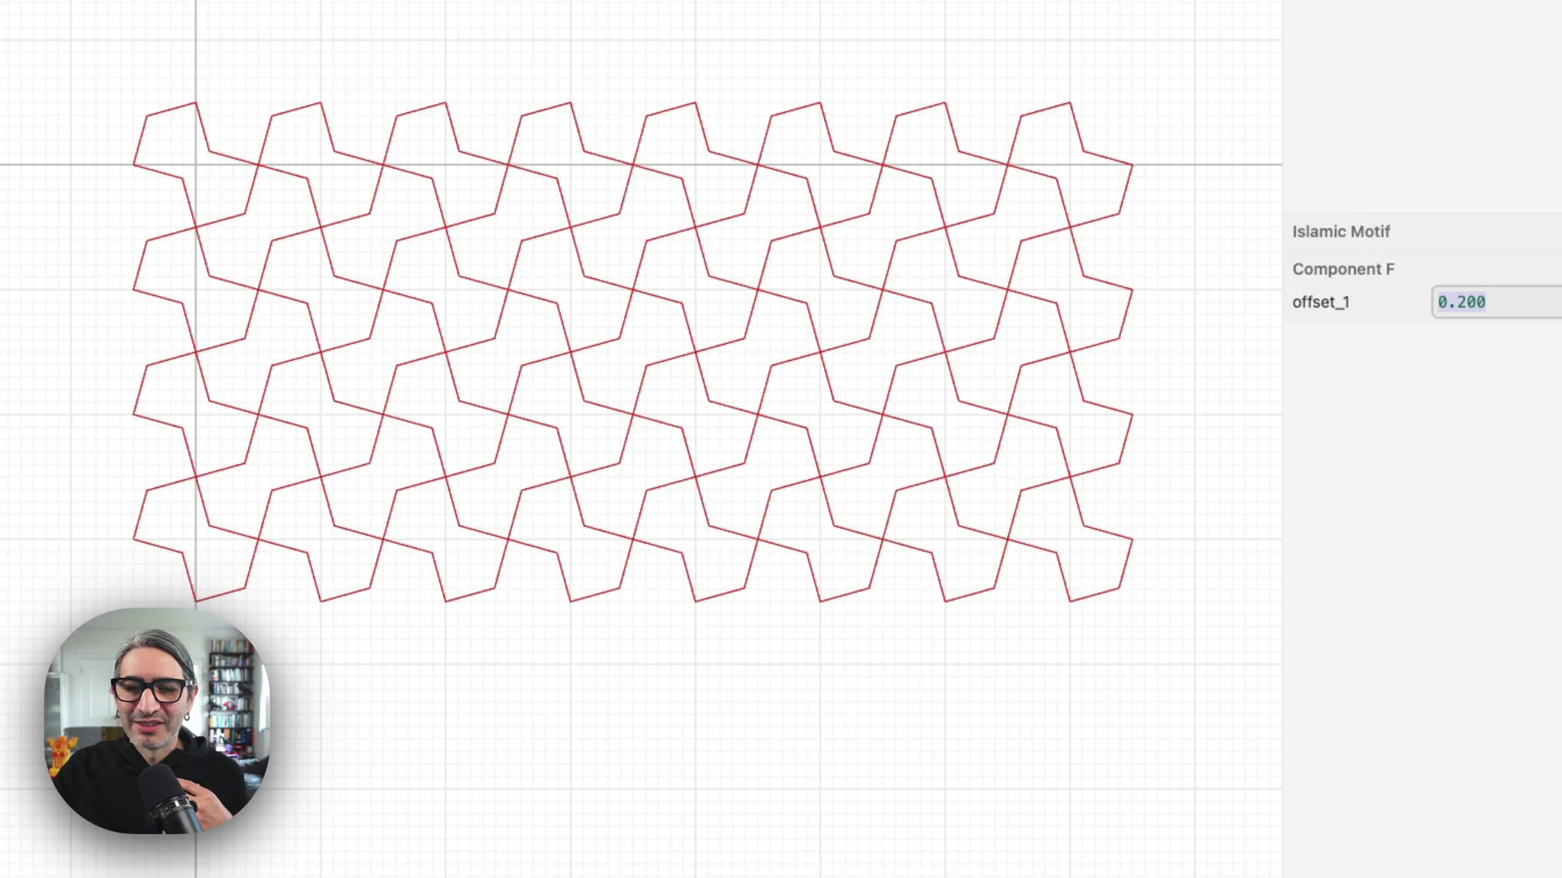
pyautogui.moveTo(1459, 316); pyautogui.dragTo(912, 391)
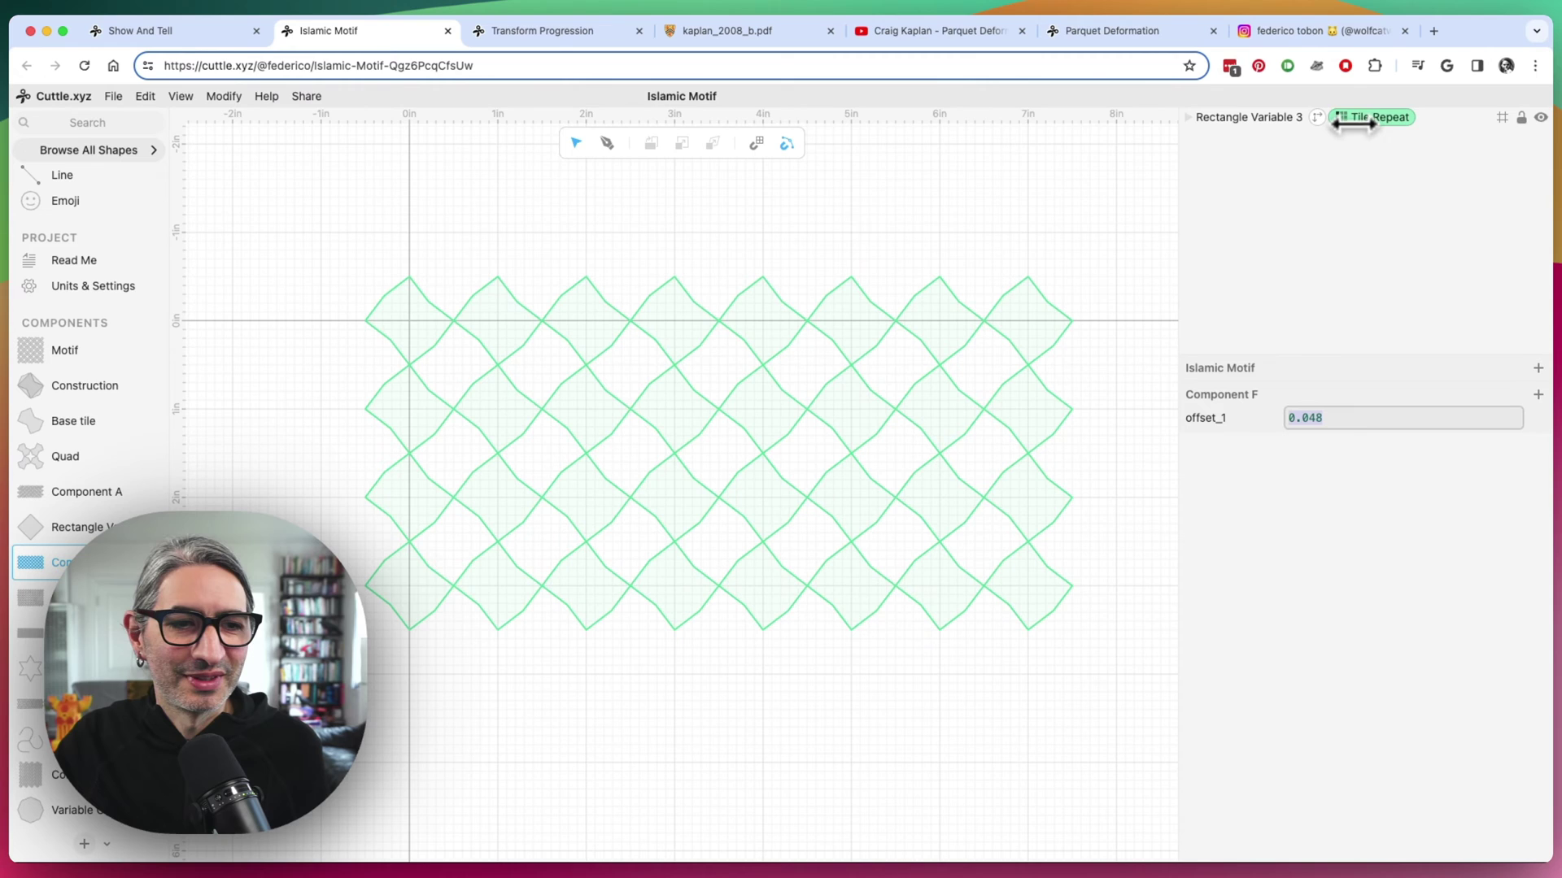
# Step: Open Component B's graded lattice and review its Tile Repeat settings
pyautogui.click(32, 602)
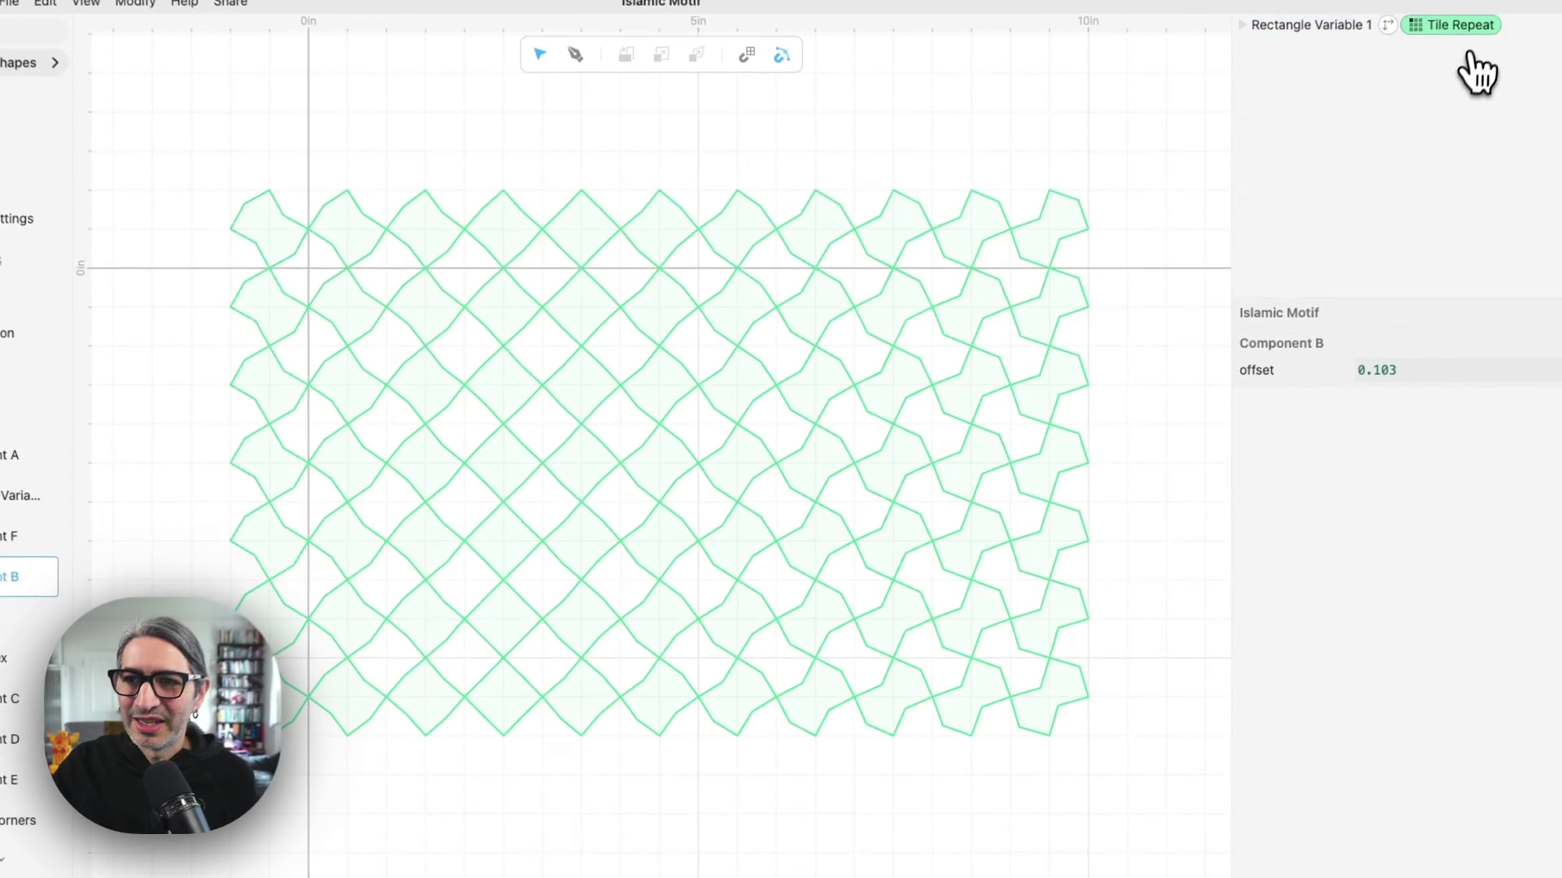
pyautogui.click(1394, 99)
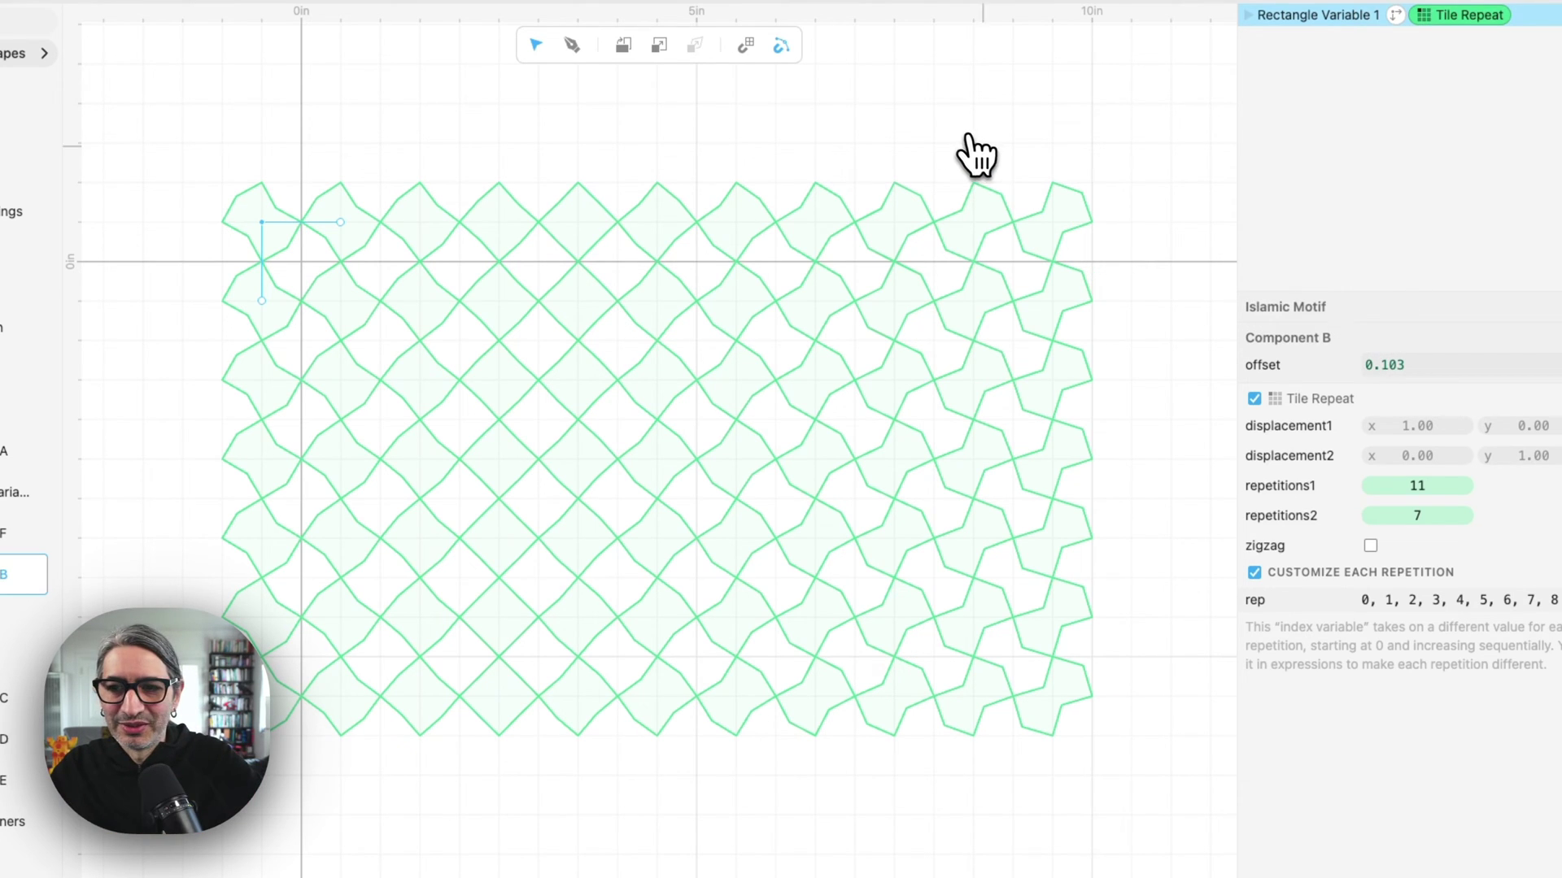
pyautogui.click(1126, 160)
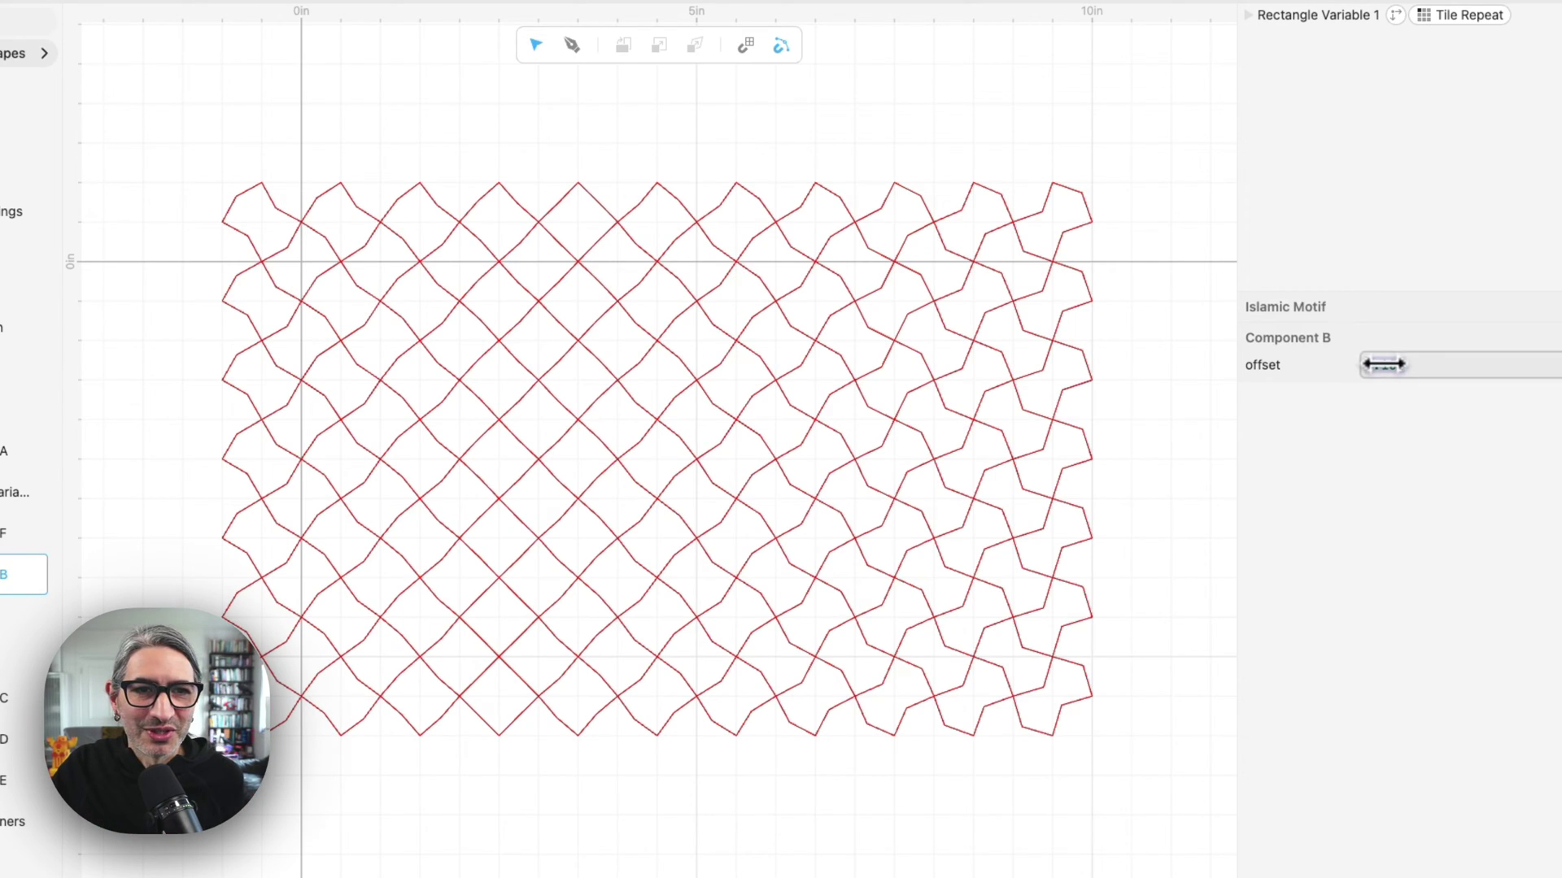
# Step: Scrub Component B's offset through negative values, leaving it at 0.316
pyautogui.moveTo(1382, 364); pyautogui.dragTo(1129, 372)
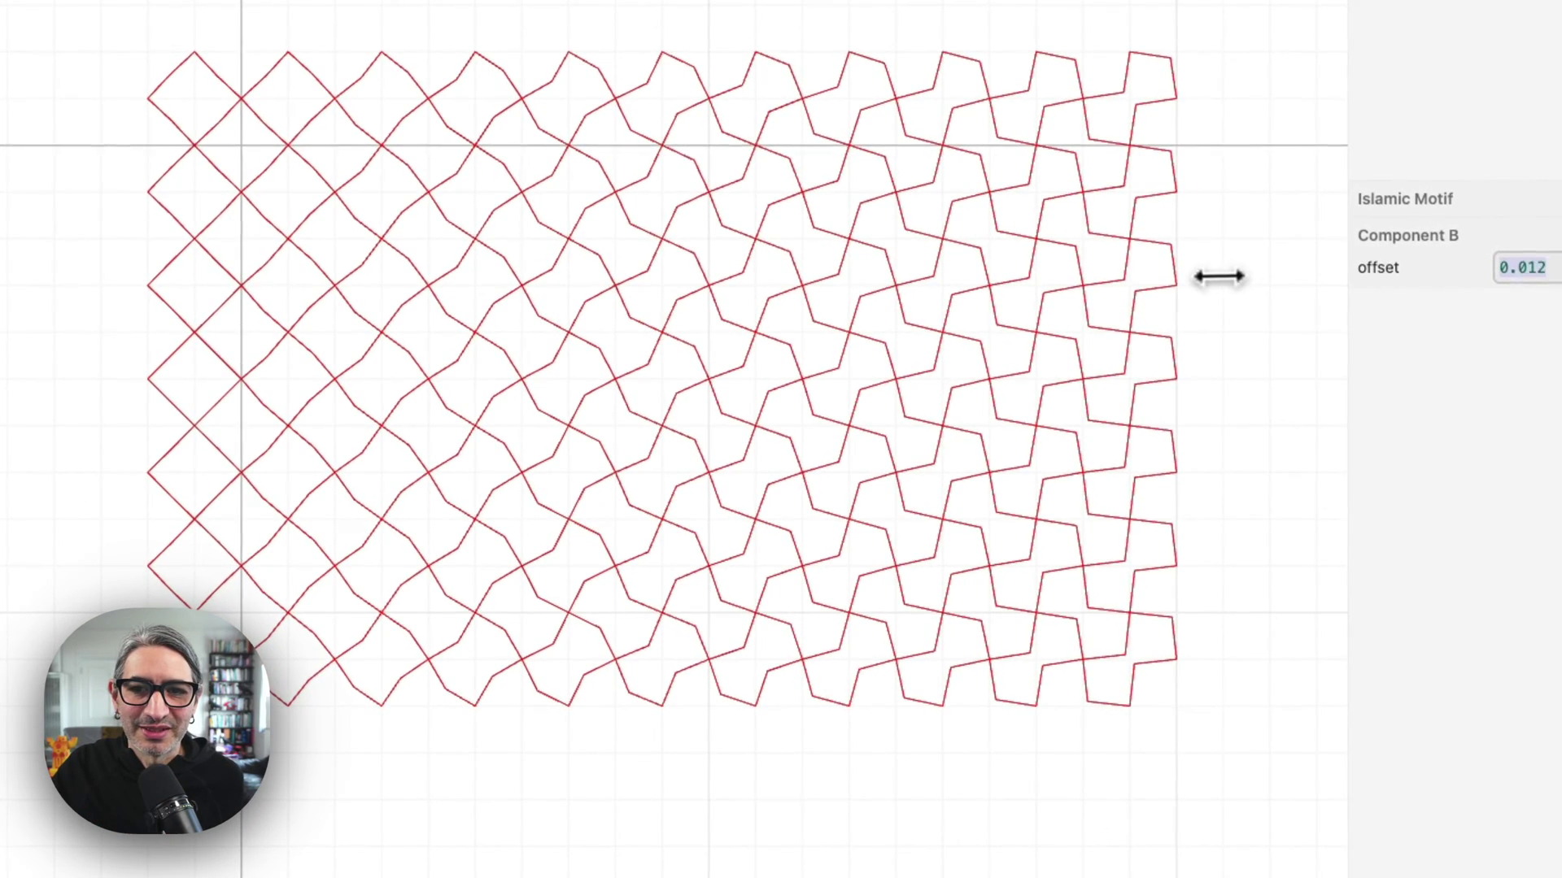
pyautogui.moveTo(1218, 276)
pyautogui.mouseDown()
pyautogui.moveTo(1063, 279)
pyautogui.moveTo(1191, 285)
pyautogui.mouseUp()
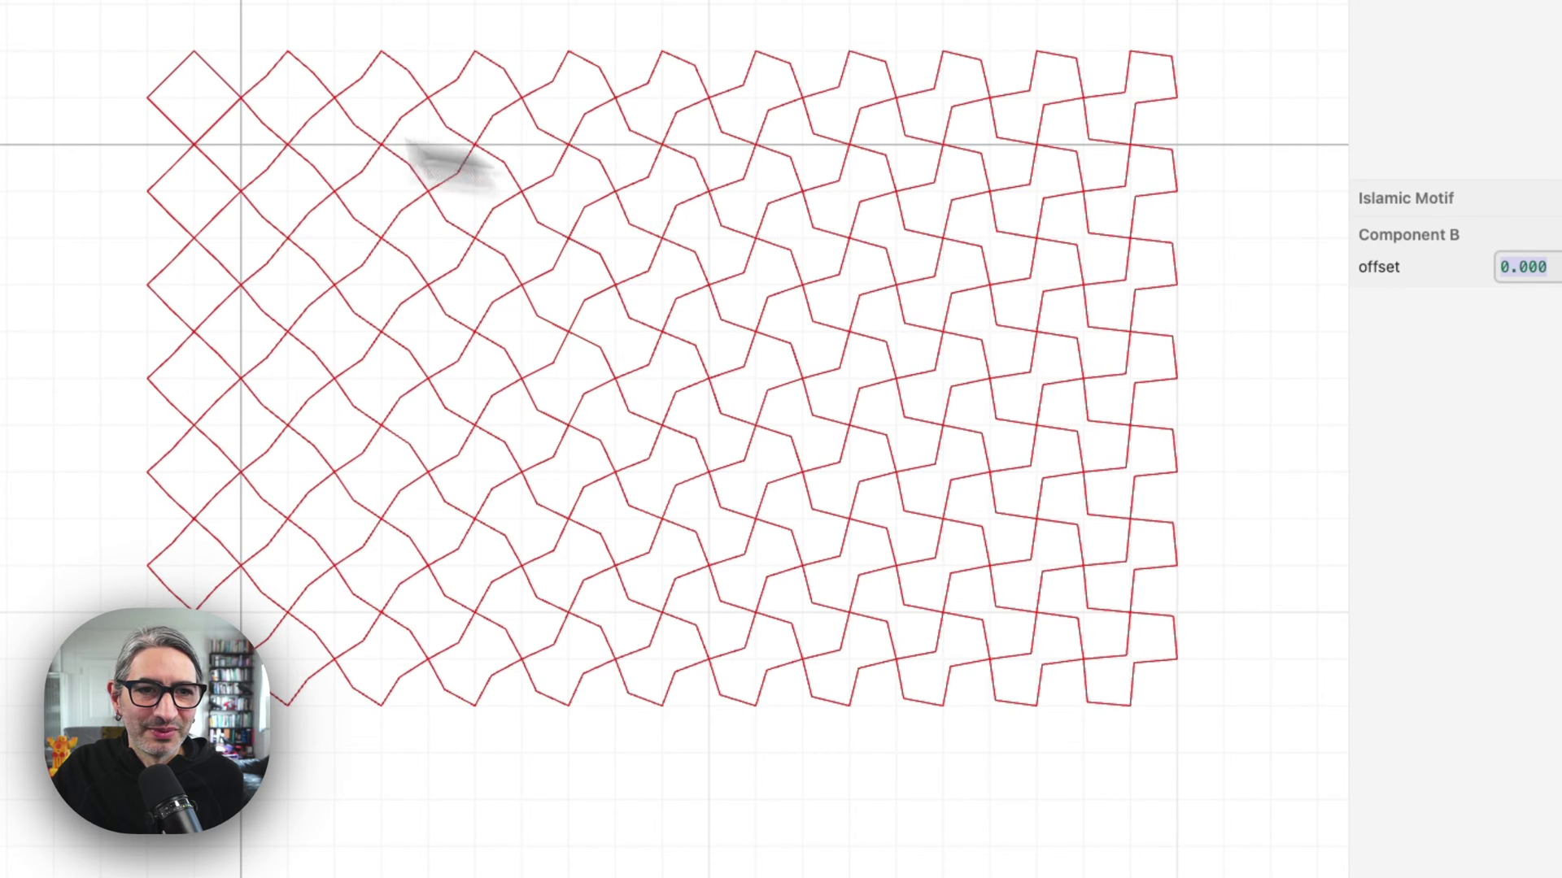
pyautogui.click(185, 94)
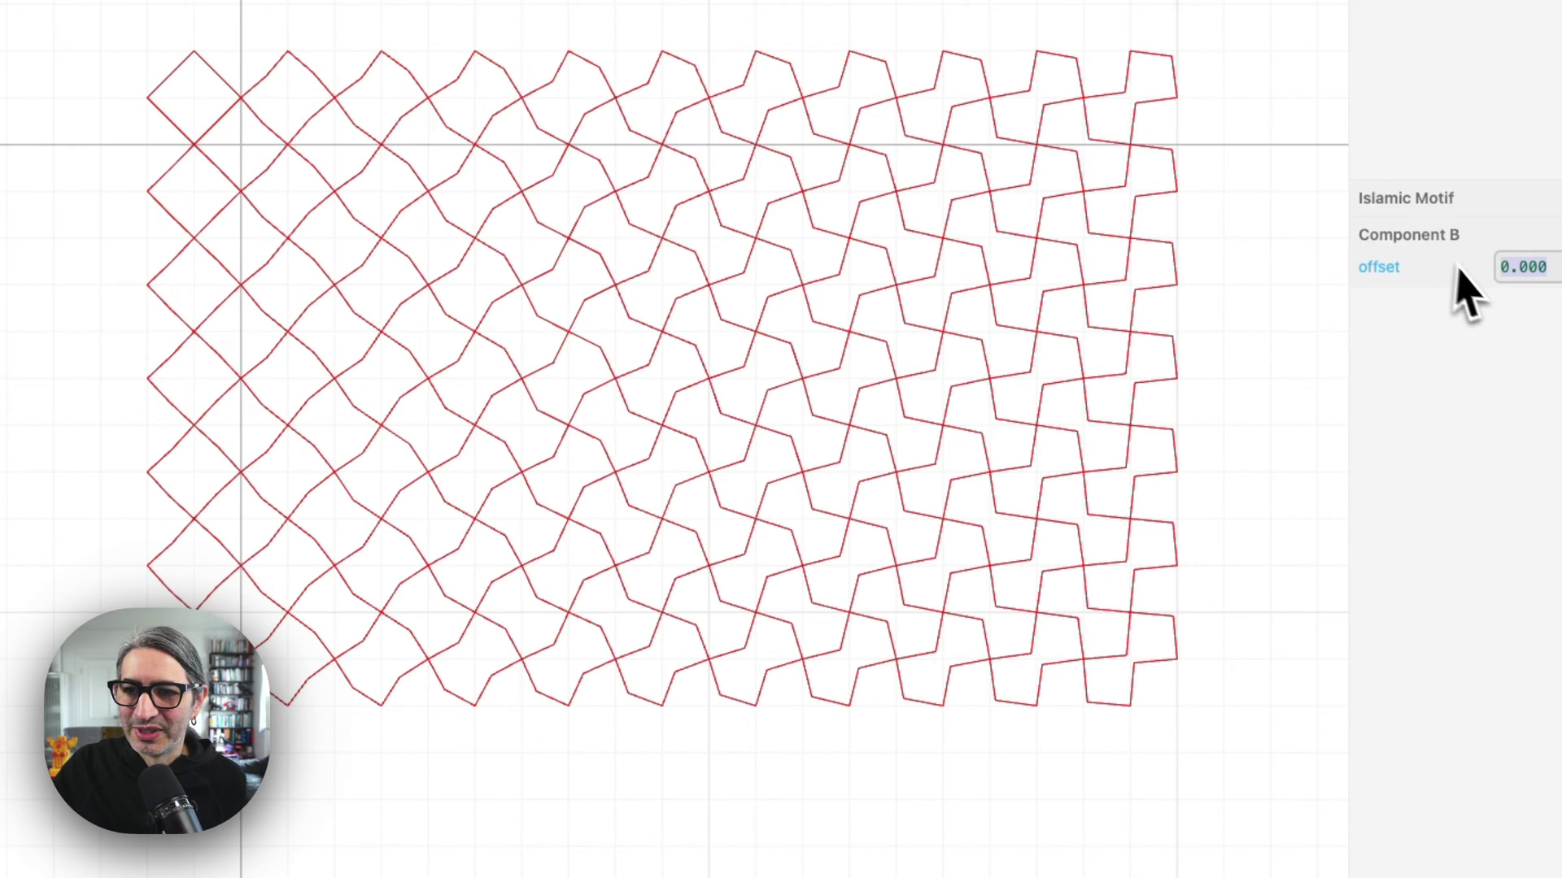
pyautogui.moveTo(1518, 267); pyautogui.dragTo(1427, 374)
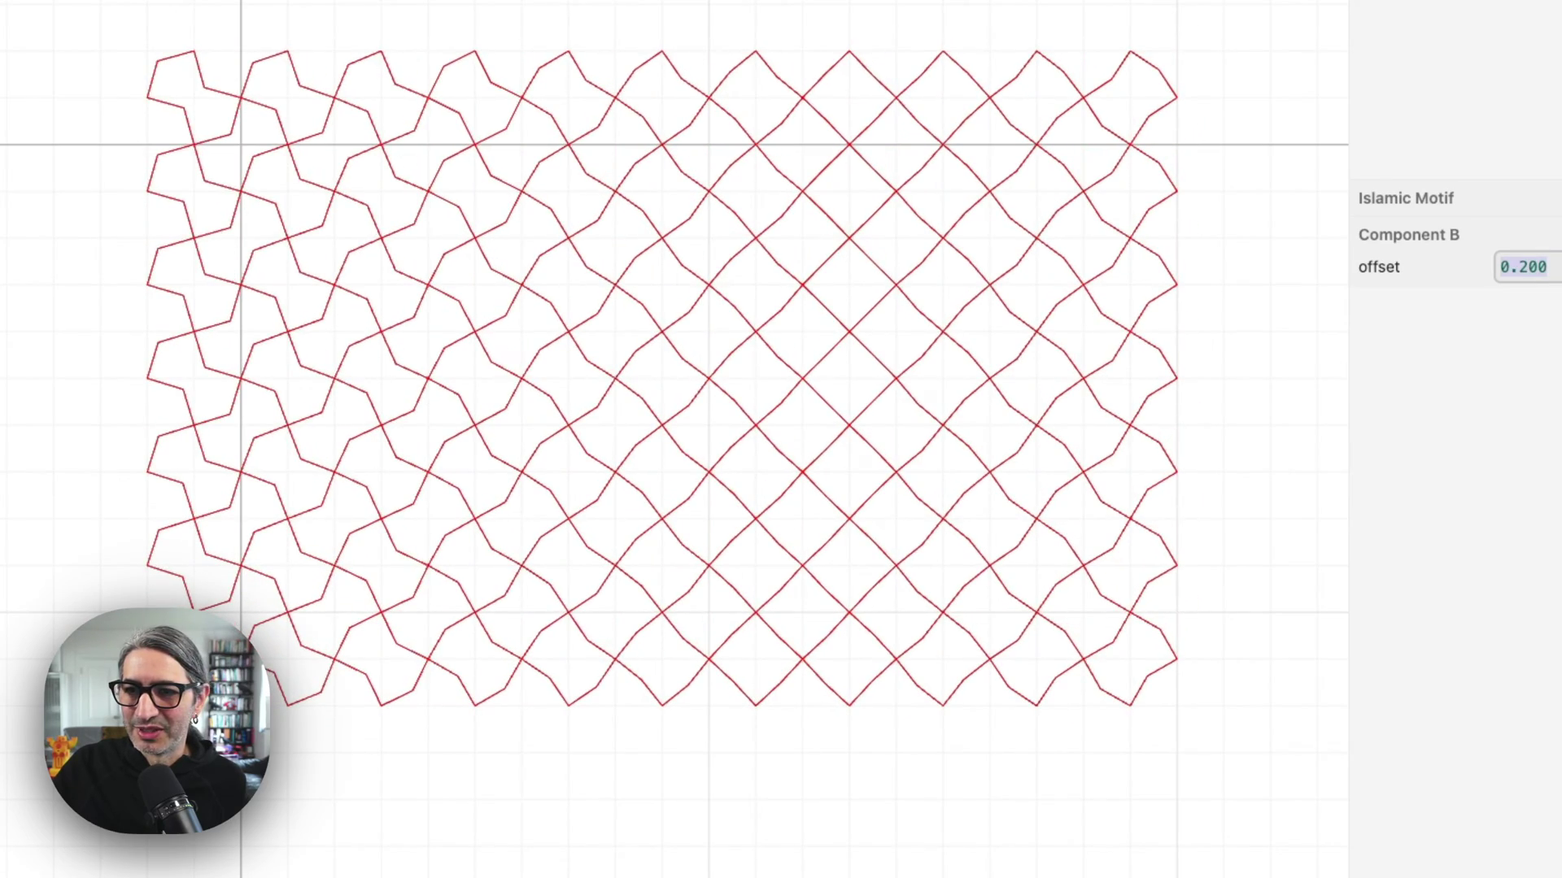
pyautogui.moveTo(1504, 259); pyautogui.dragTo(1524, 303)
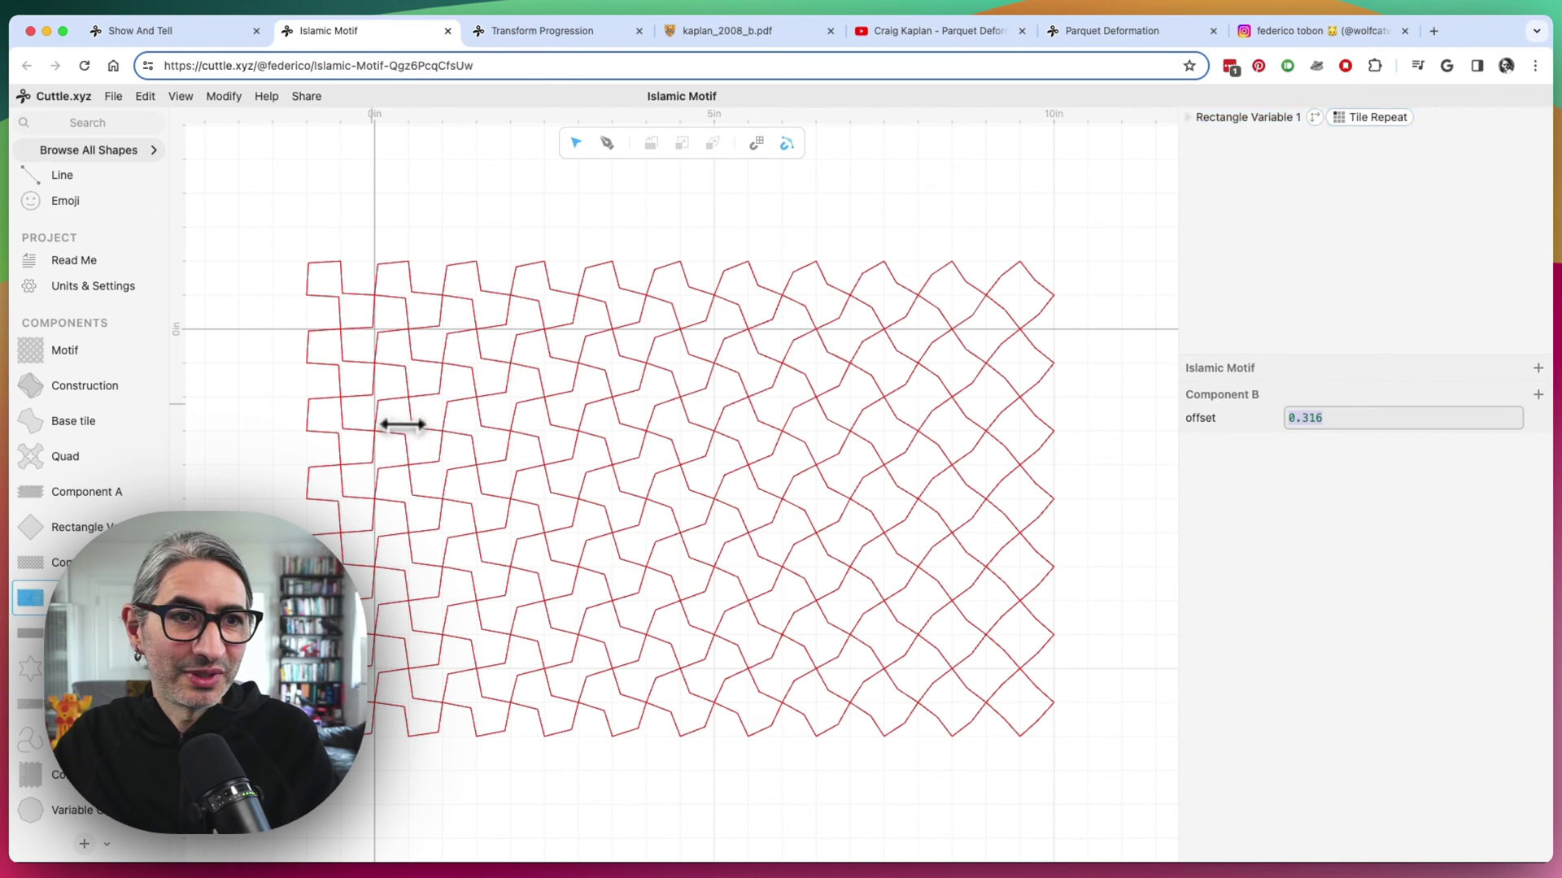
# Step: Scrub the Motif Transition offset from about -0.221, ending at -0.027 with central octagons
pyautogui.click(77, 354)
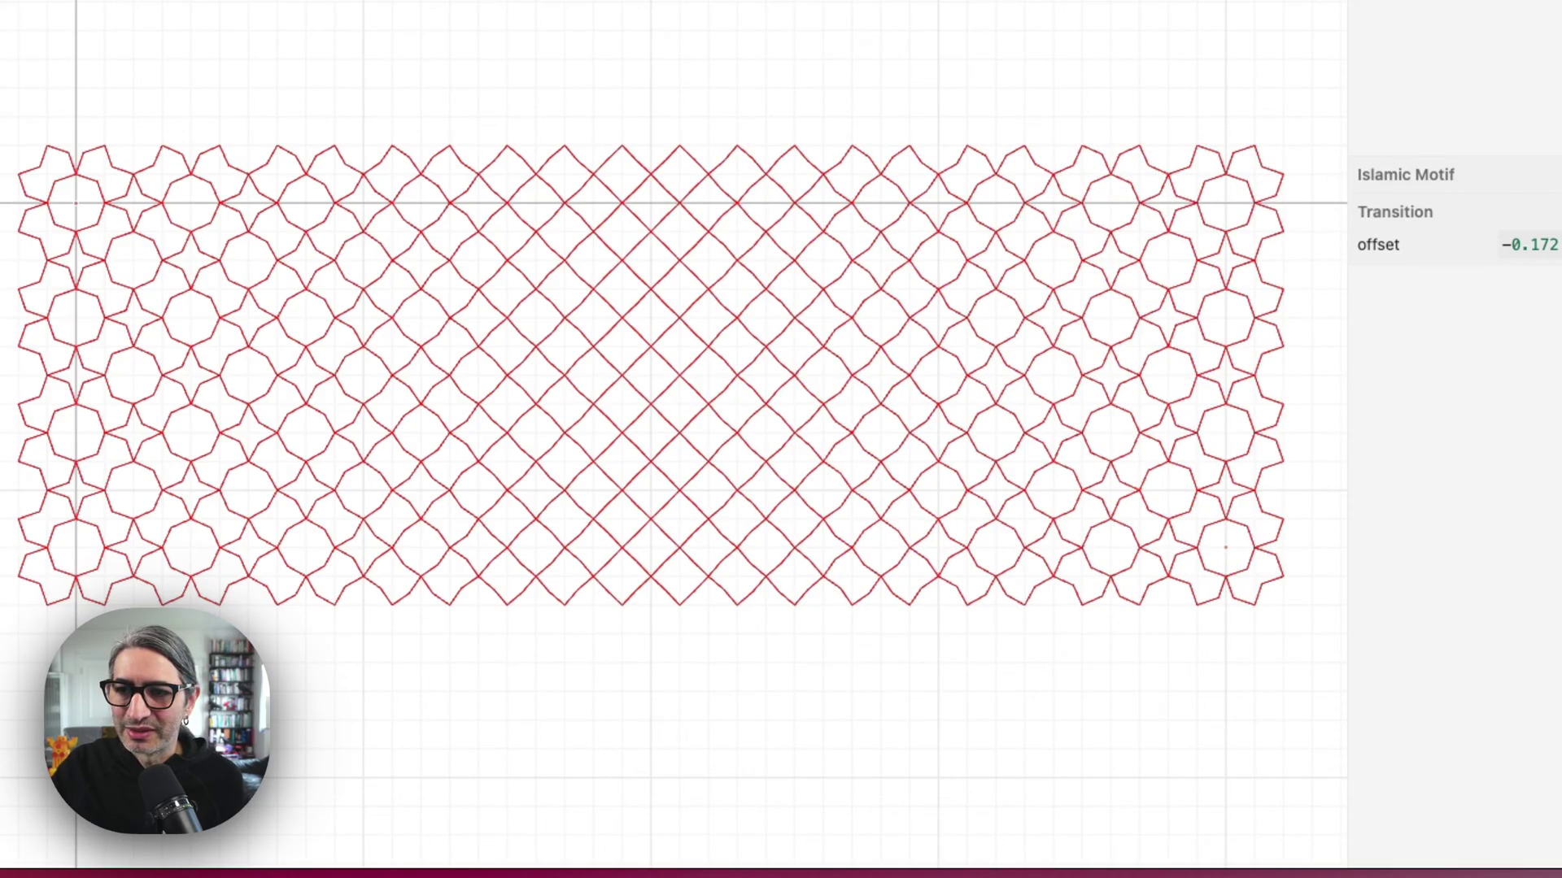
pyautogui.moveTo(1540, 244); pyautogui.dragTo(1473, 305)
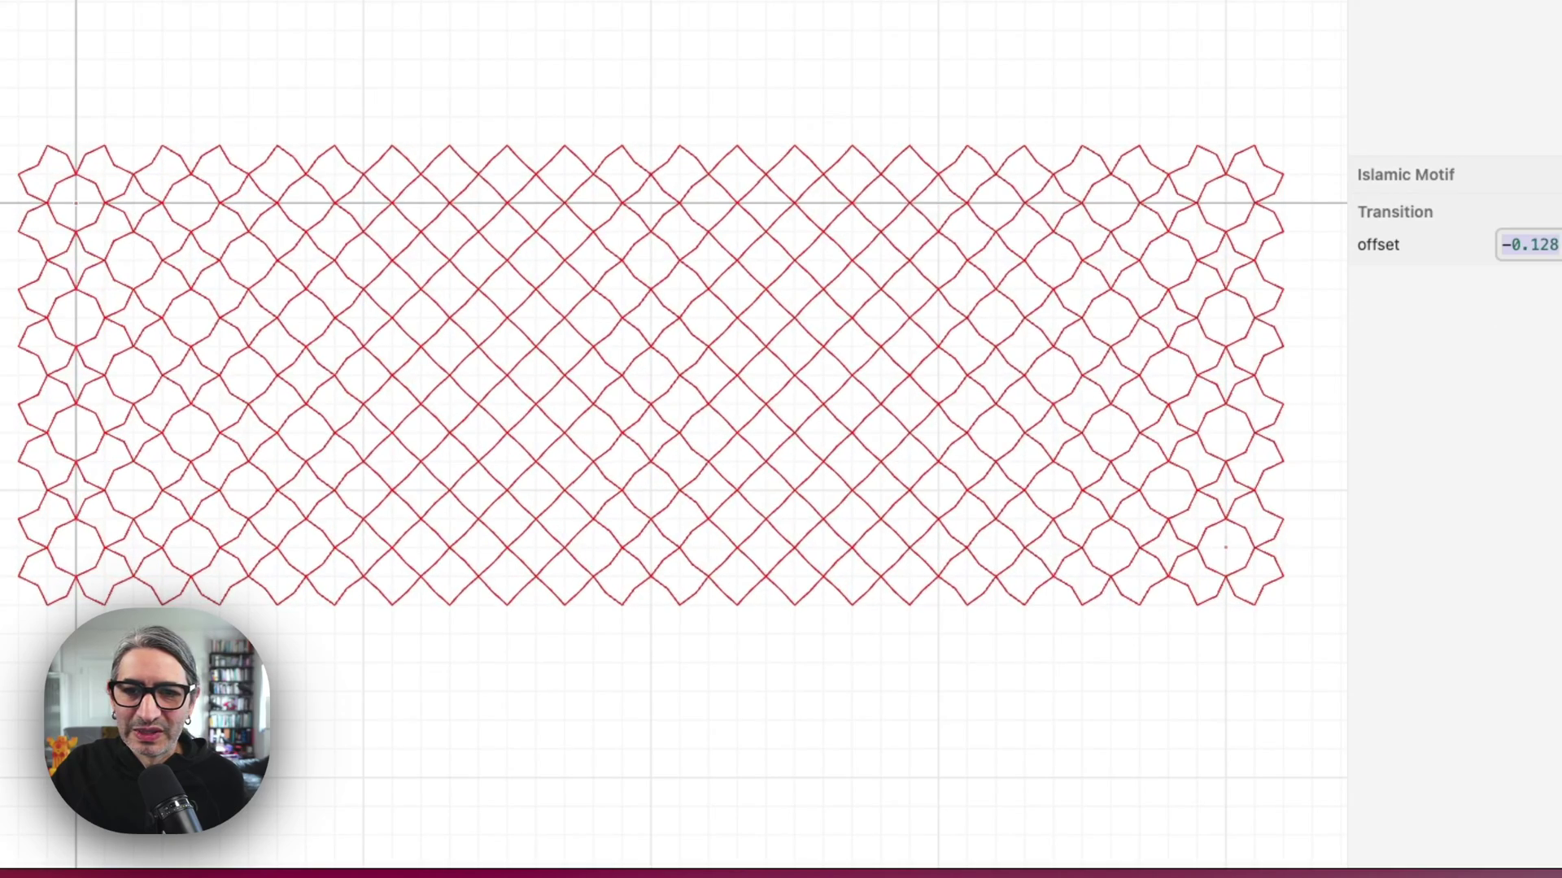
pyautogui.moveTo(1529, 246)
pyautogui.mouseDown()
pyautogui.moveTo(1549, 247)
pyautogui.moveTo(1529, 274)
pyautogui.mouseUp()
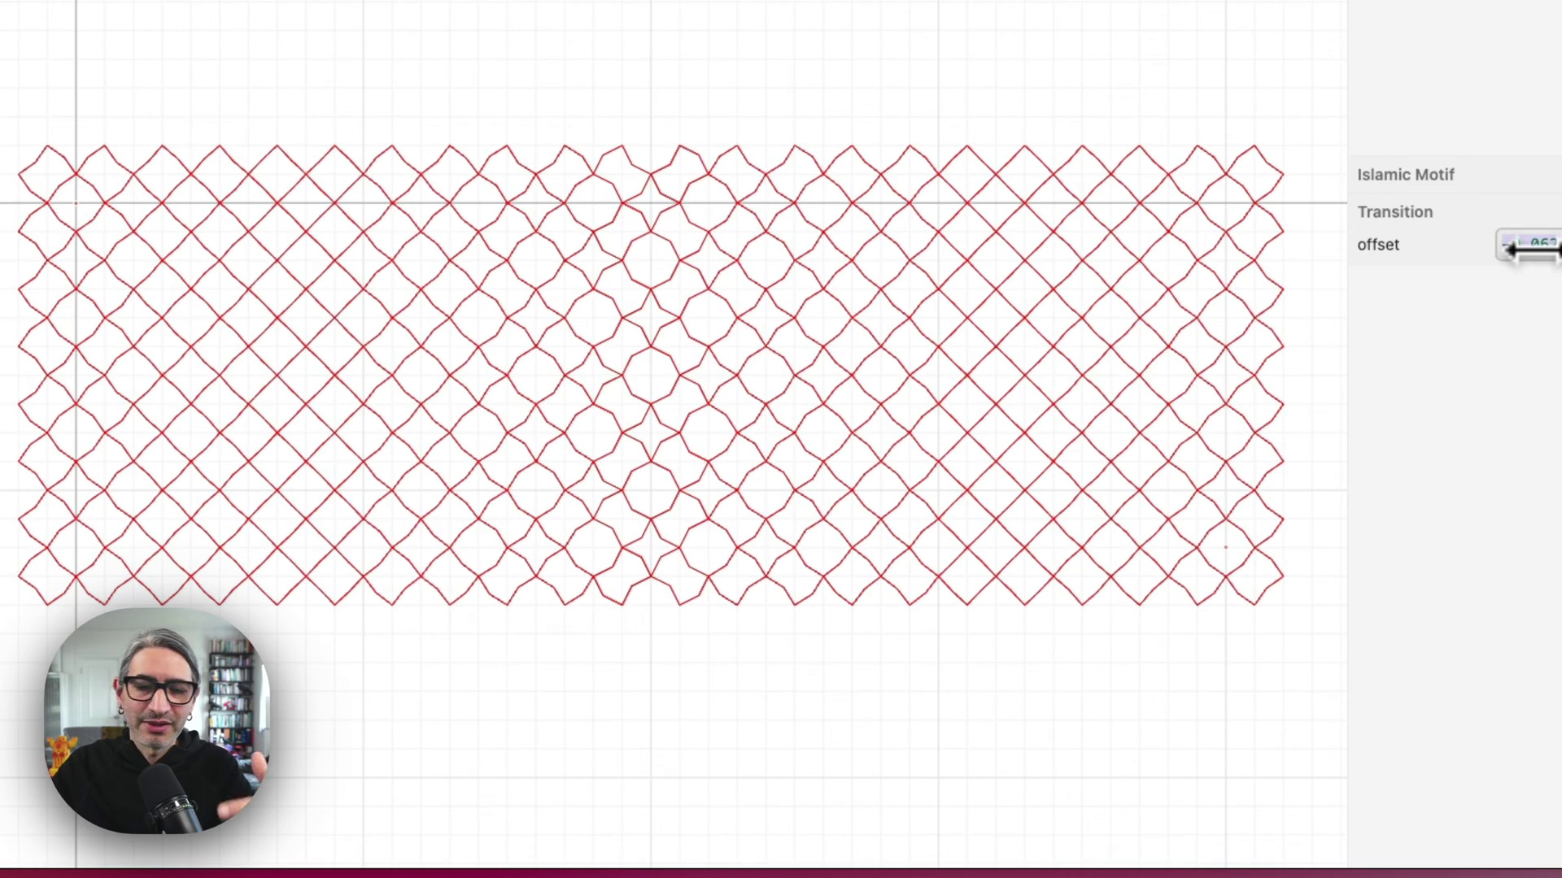
pyautogui.moveTo(1529, 248); pyautogui.dragTo(1561, 366)
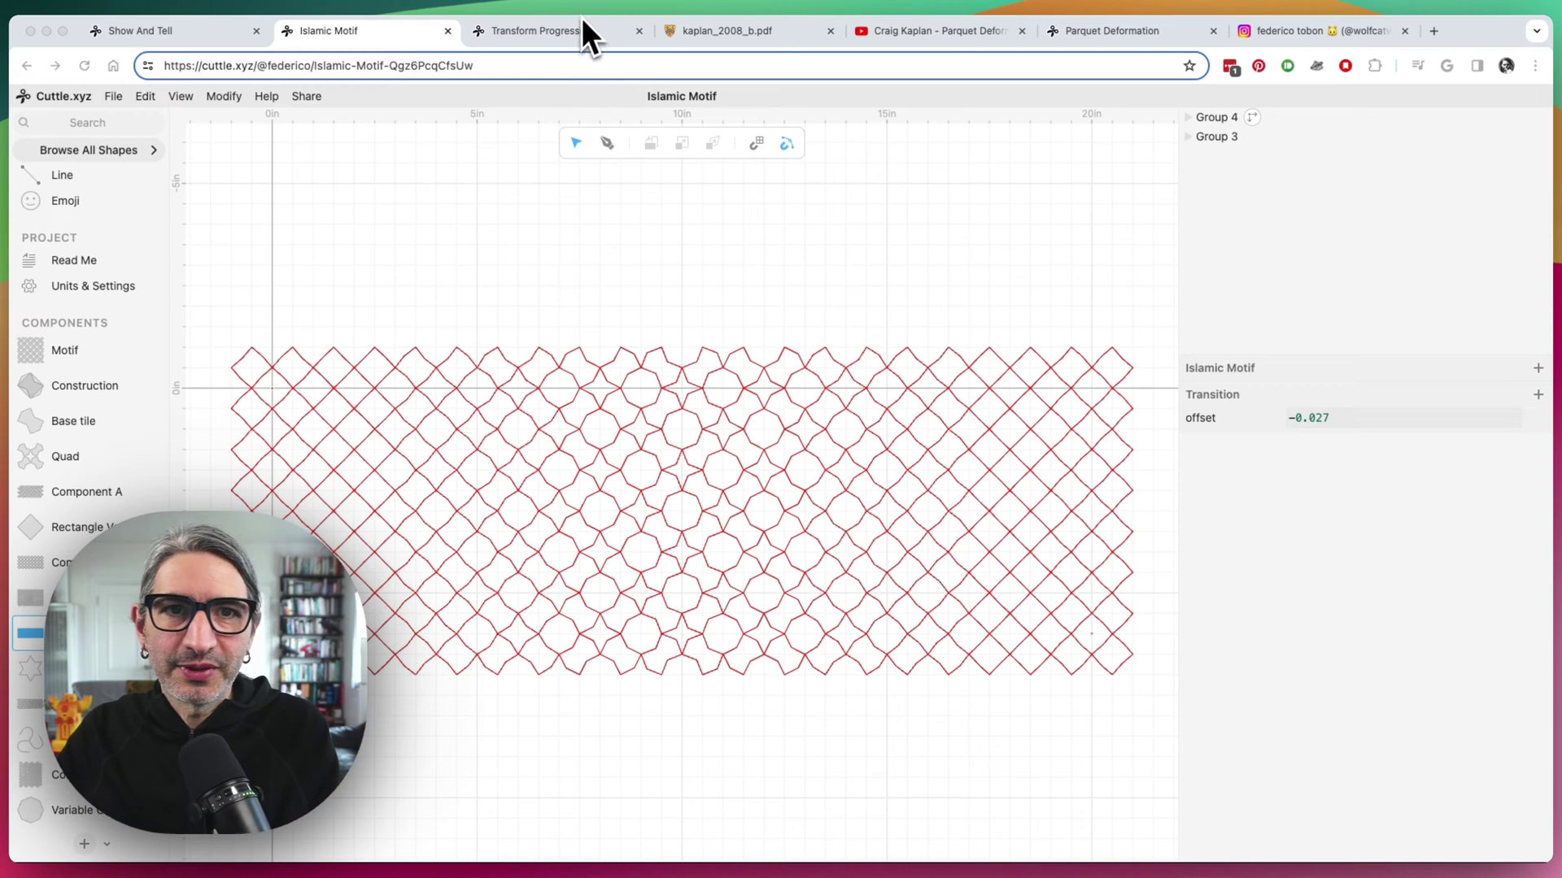
# Step: In Transform Progression, bend the variableHex cube's centre off and back to the middle
pyautogui.click(556, 29)
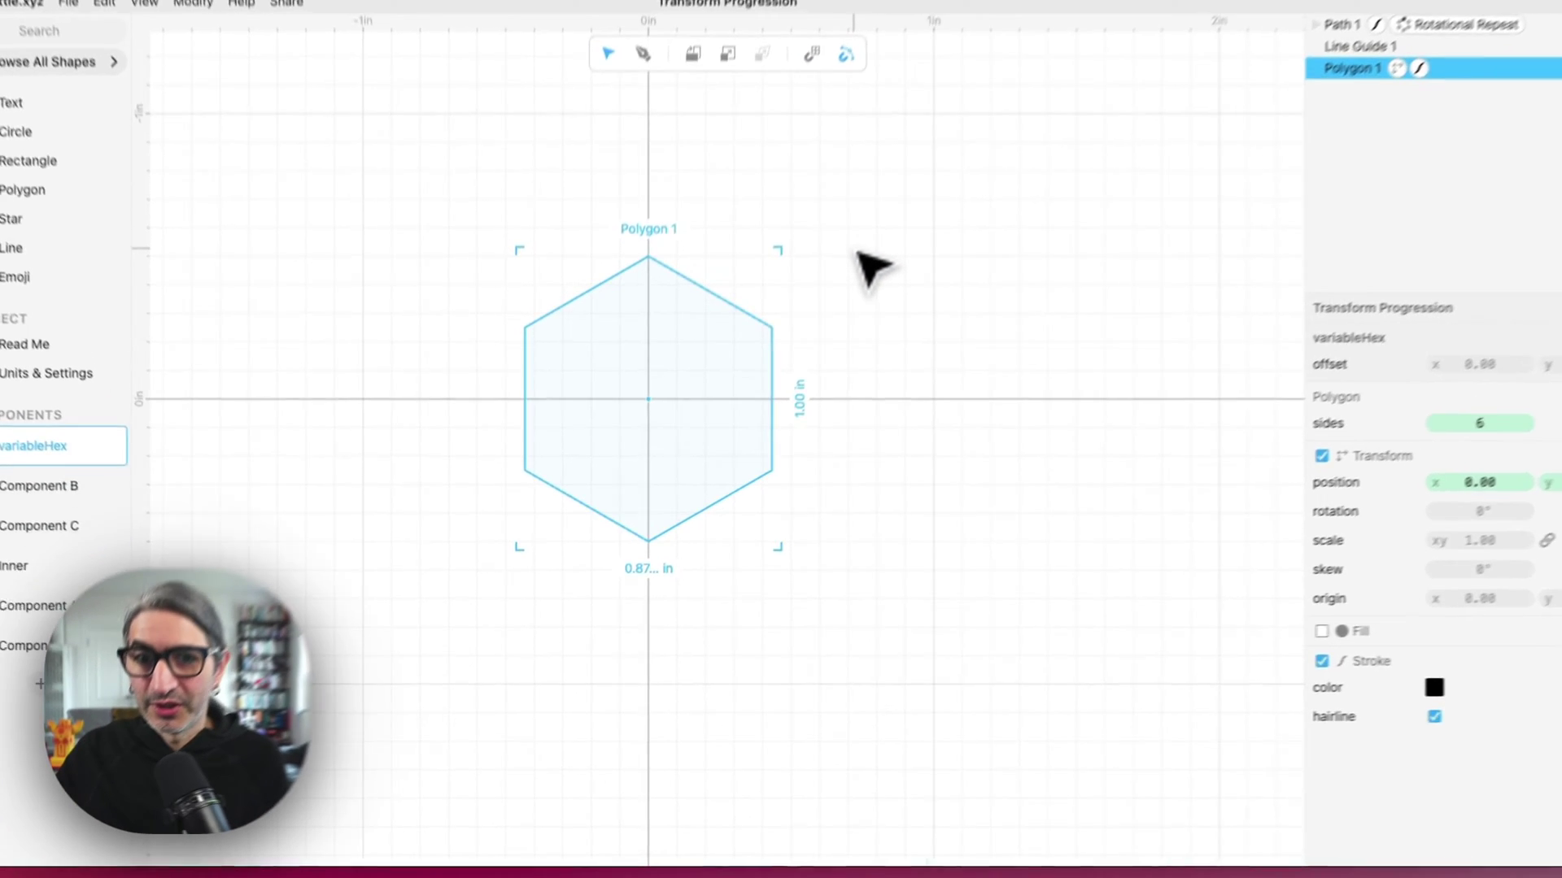
pyautogui.click(6, 466)
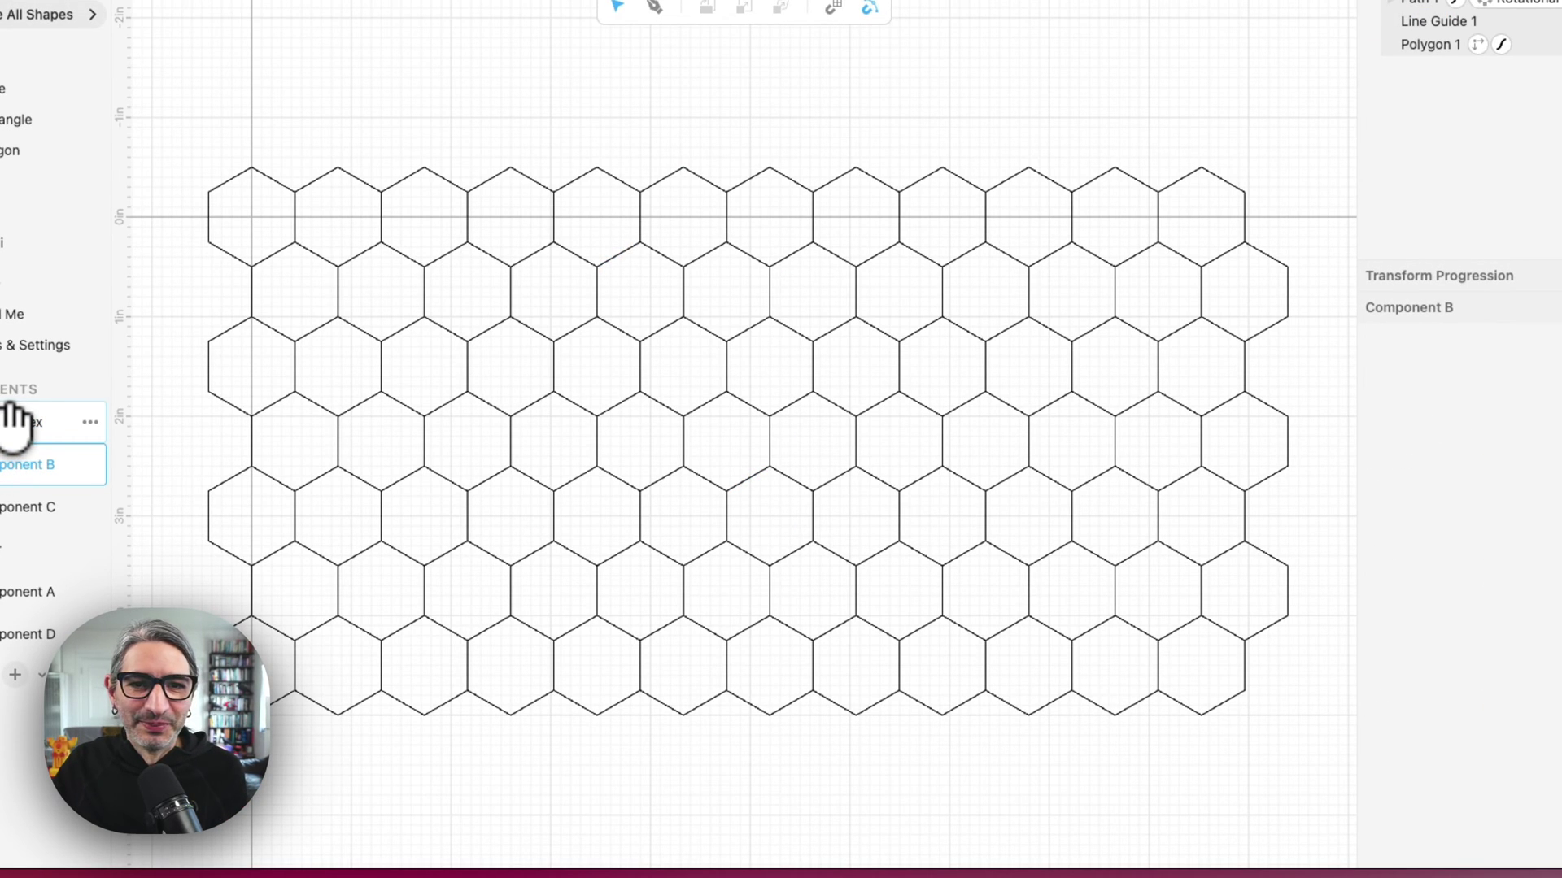
pyautogui.click(15, 425)
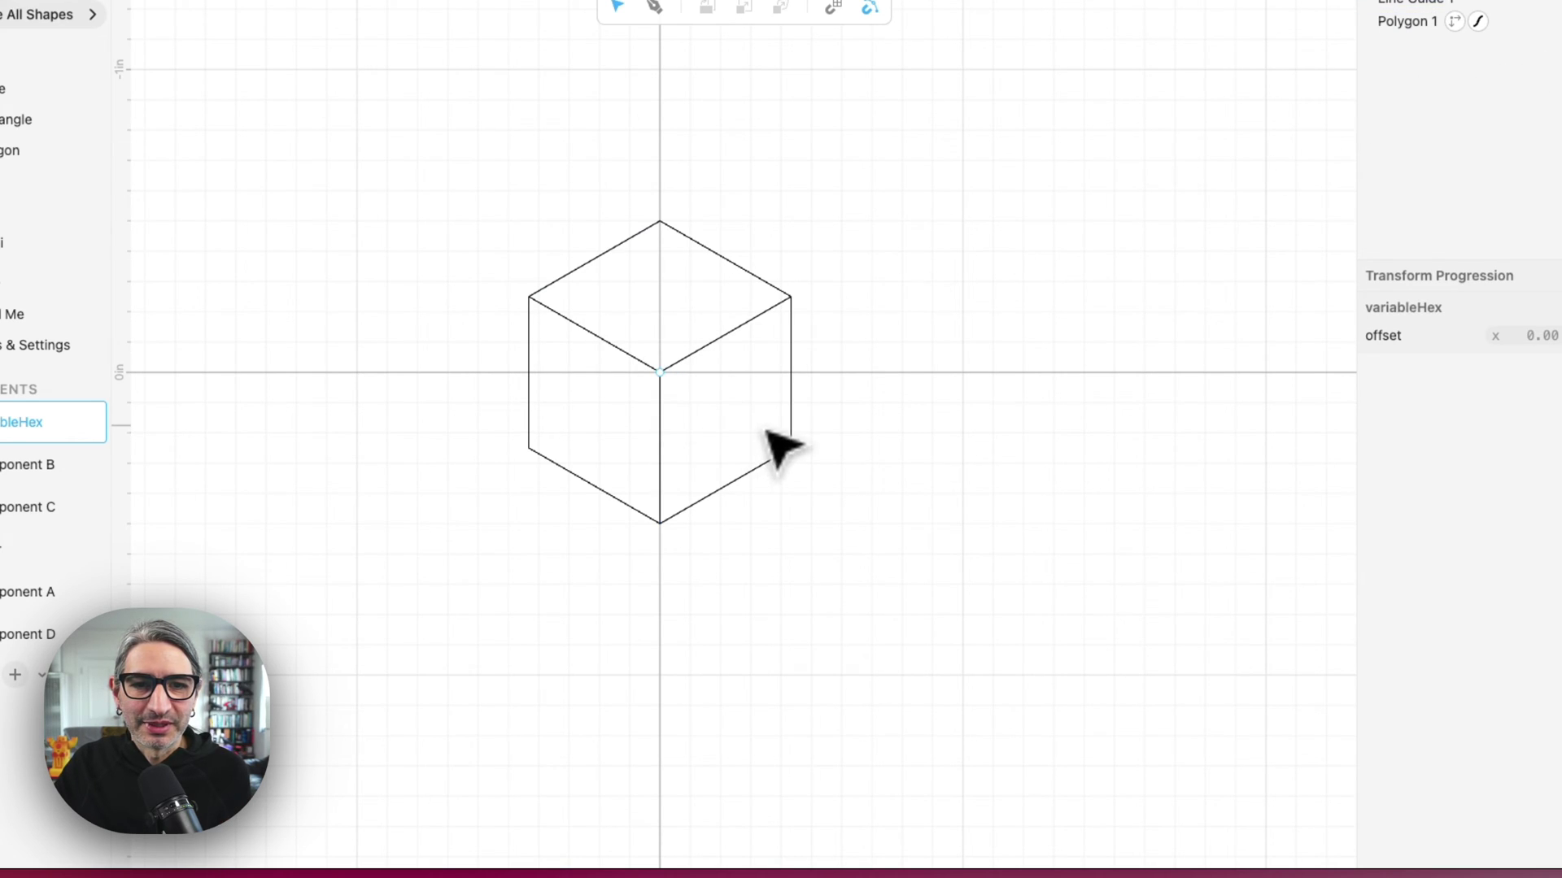
pyautogui.click(17, 464)
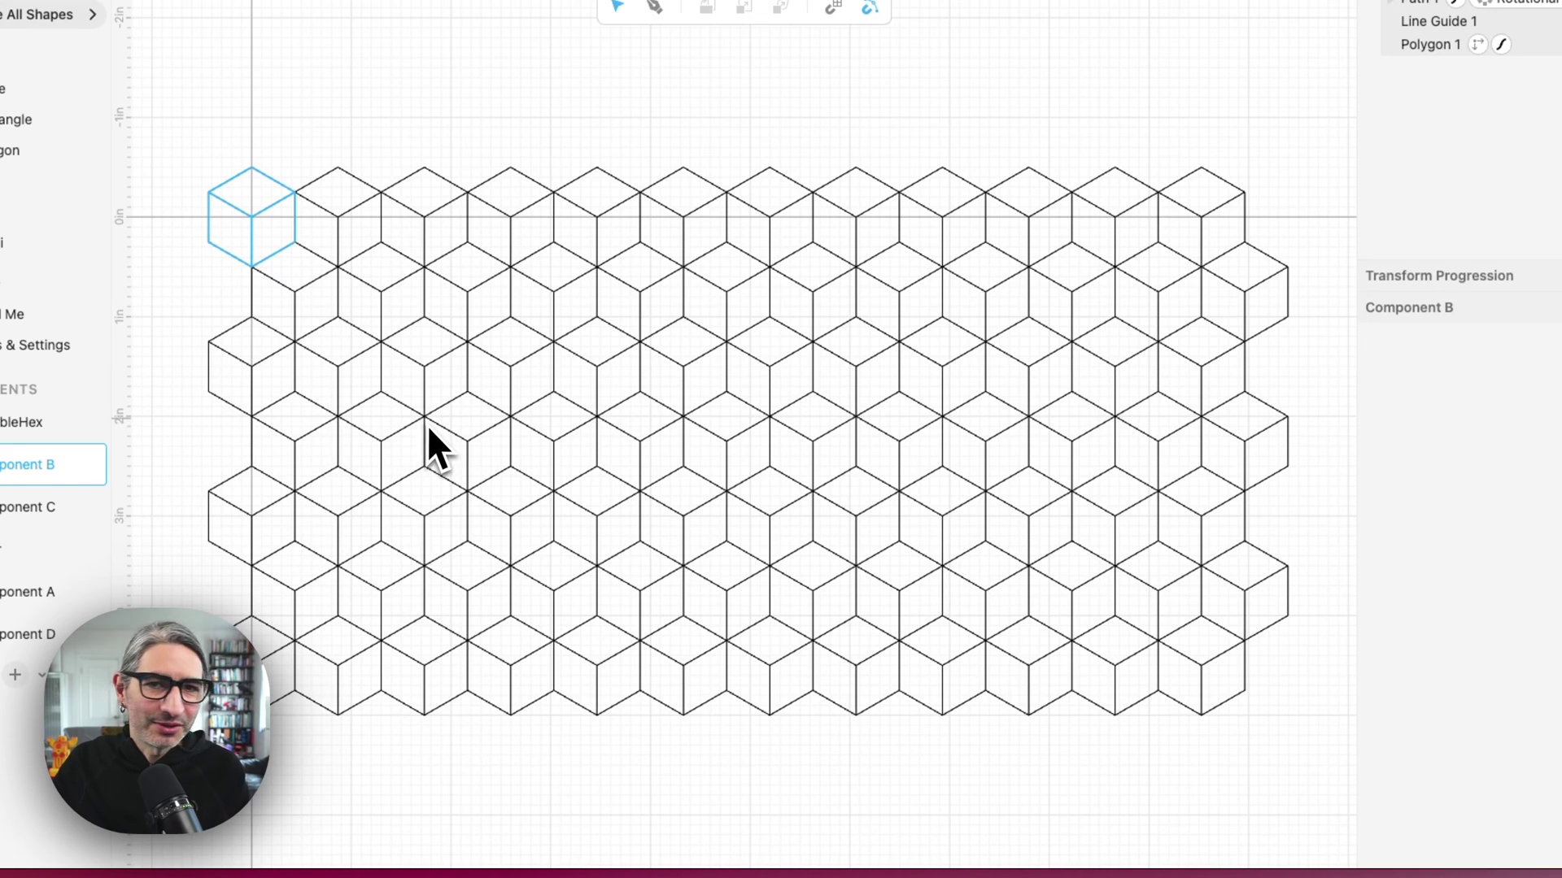
pyautogui.click(18, 423)
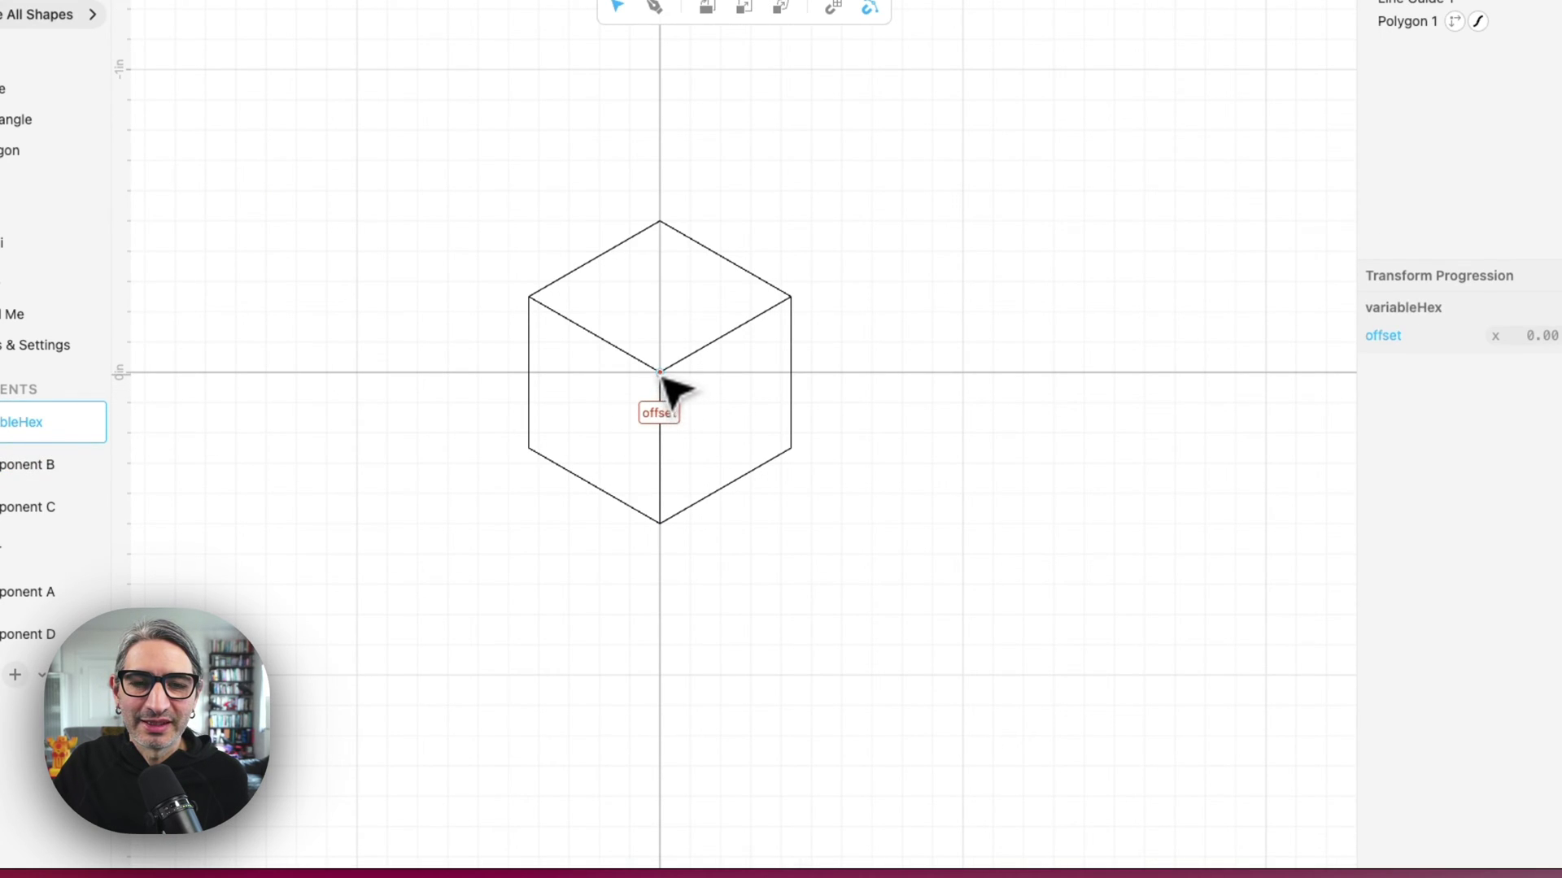
pyautogui.moveTo(660, 373); pyautogui.dragTo(630, 412)
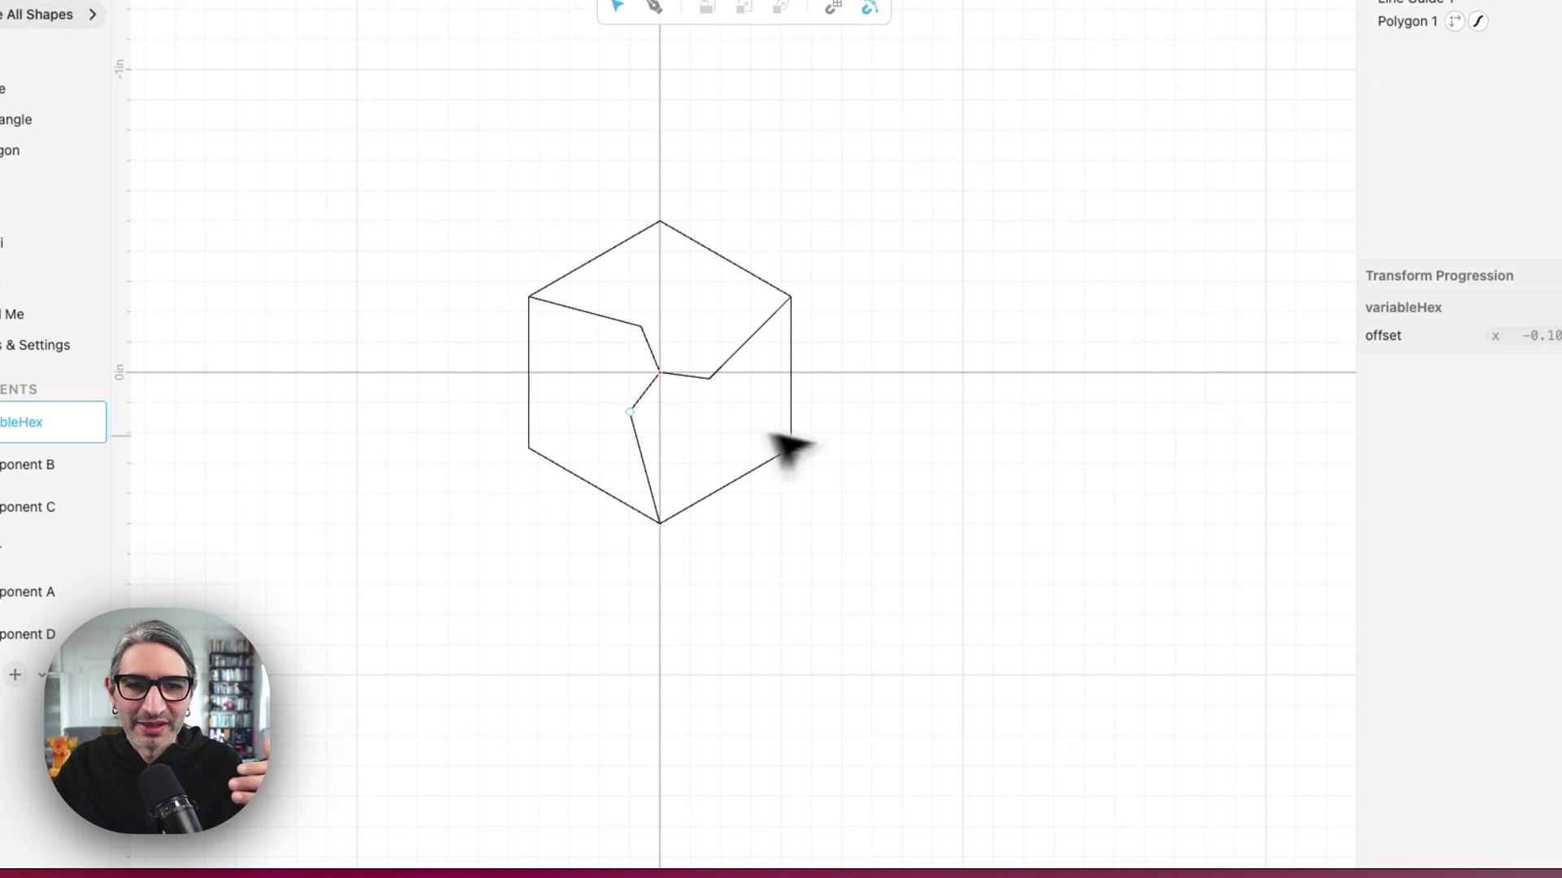
pyautogui.moveTo(633, 416); pyautogui.dragTo(662, 436)
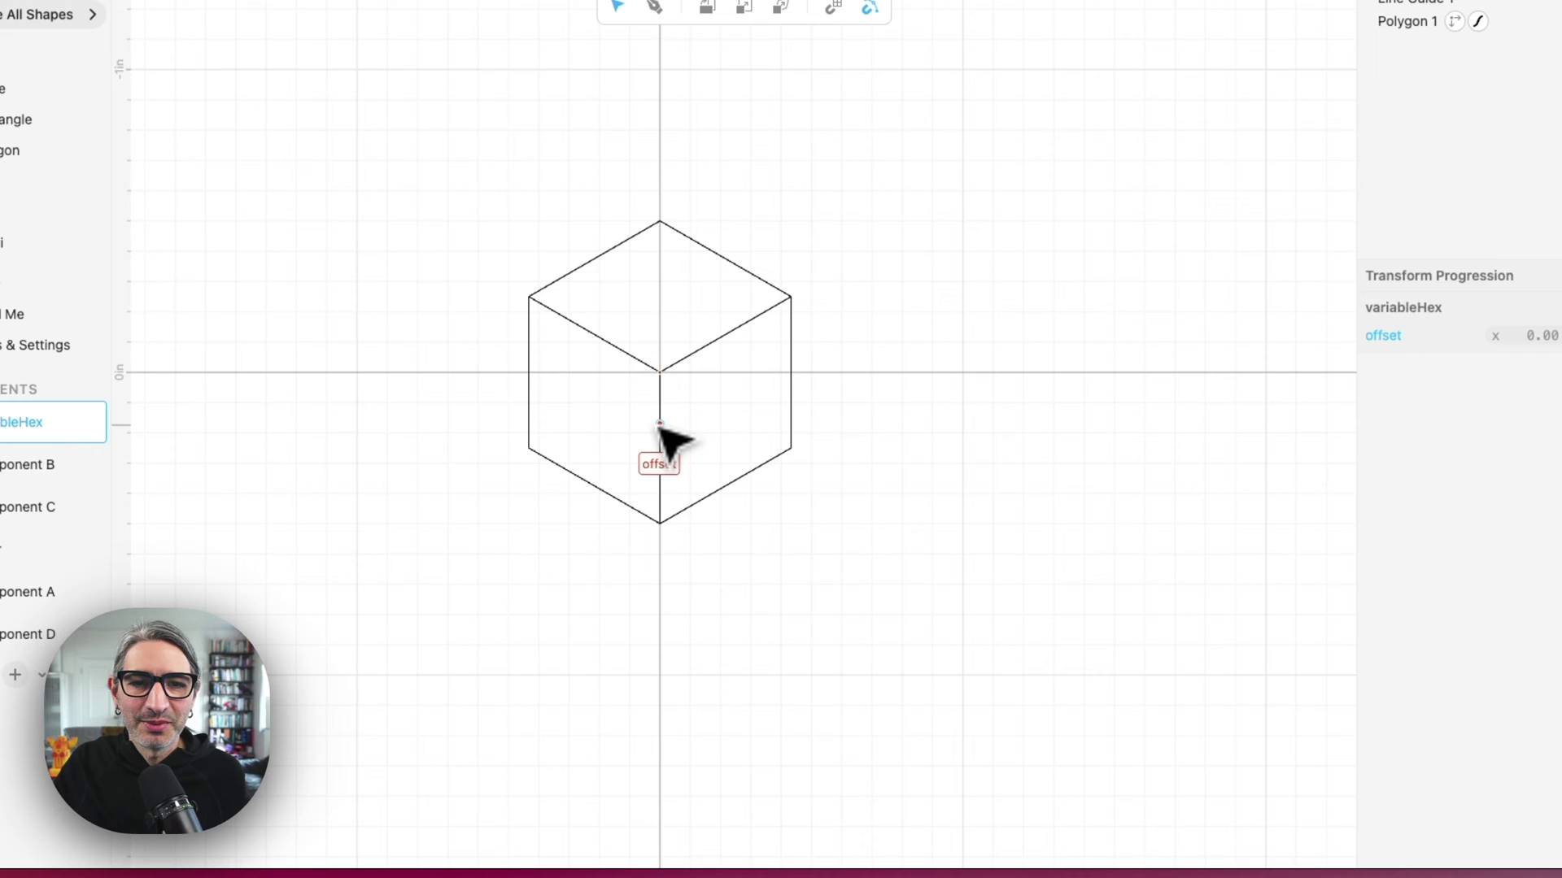
# Step: Set Component B's Path 1 offset to about -0.22, twisting the cubes into pinwheels
pyautogui.click(61, 464)
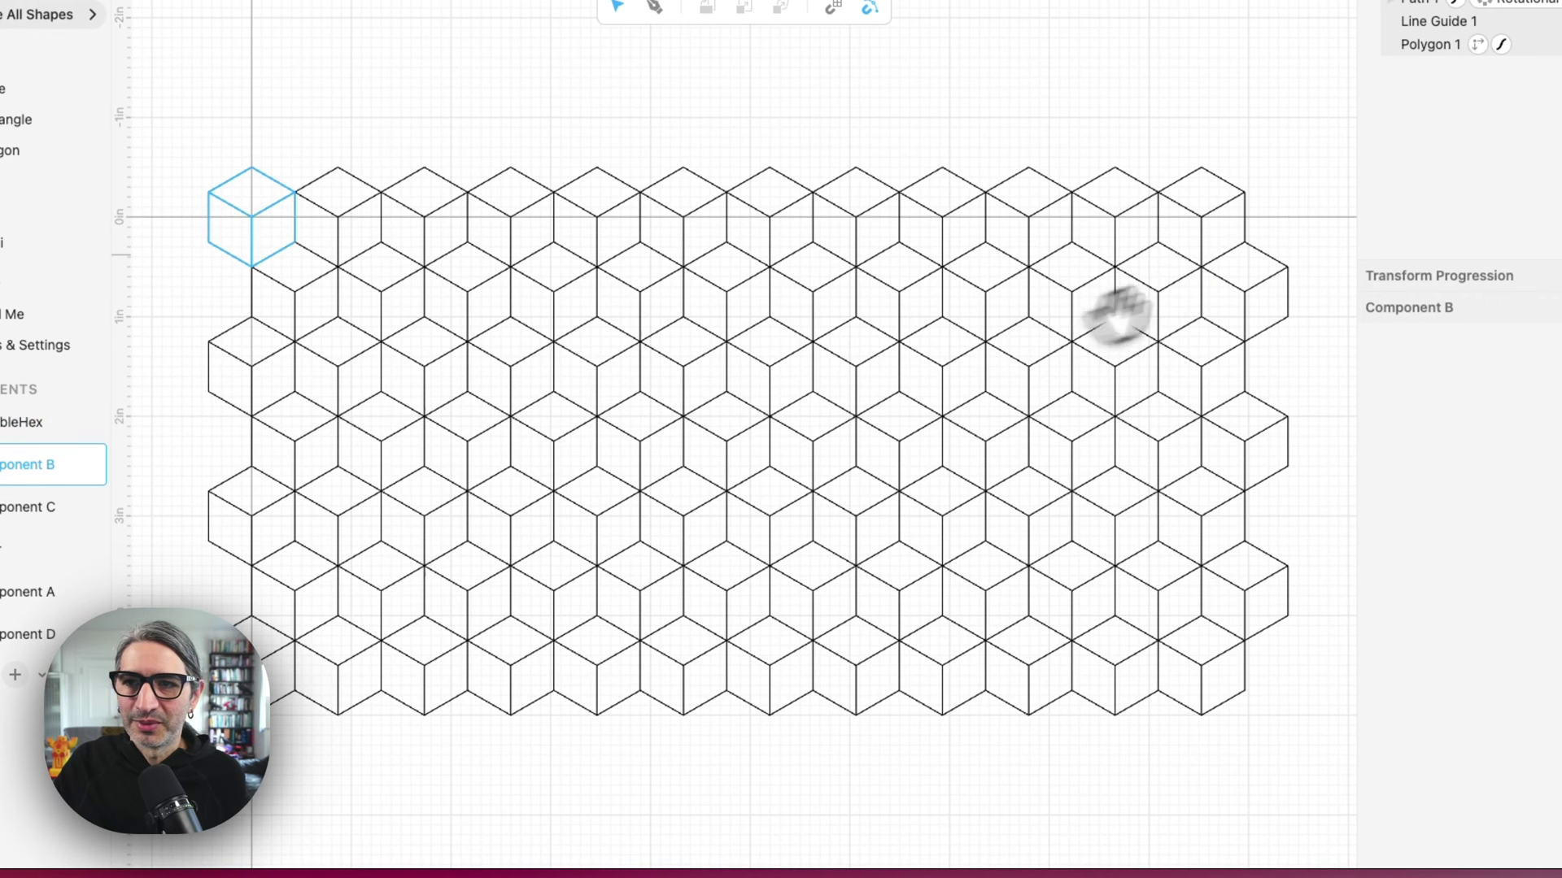
pyautogui.click(1415, 5)
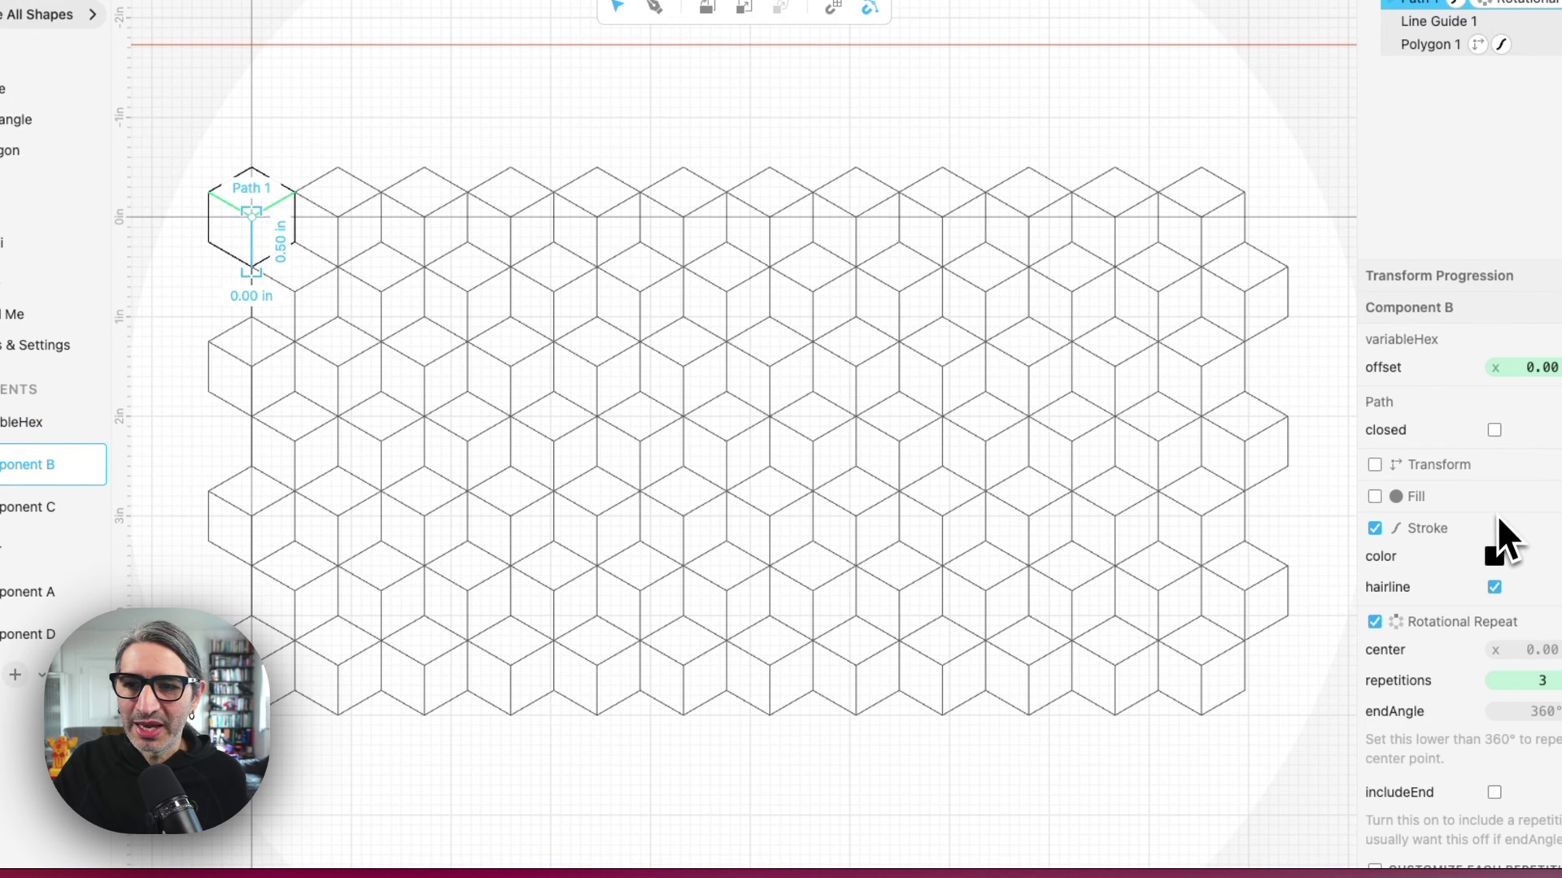
pyautogui.moveTo(1501, 367); pyautogui.dragTo(1480, 368)
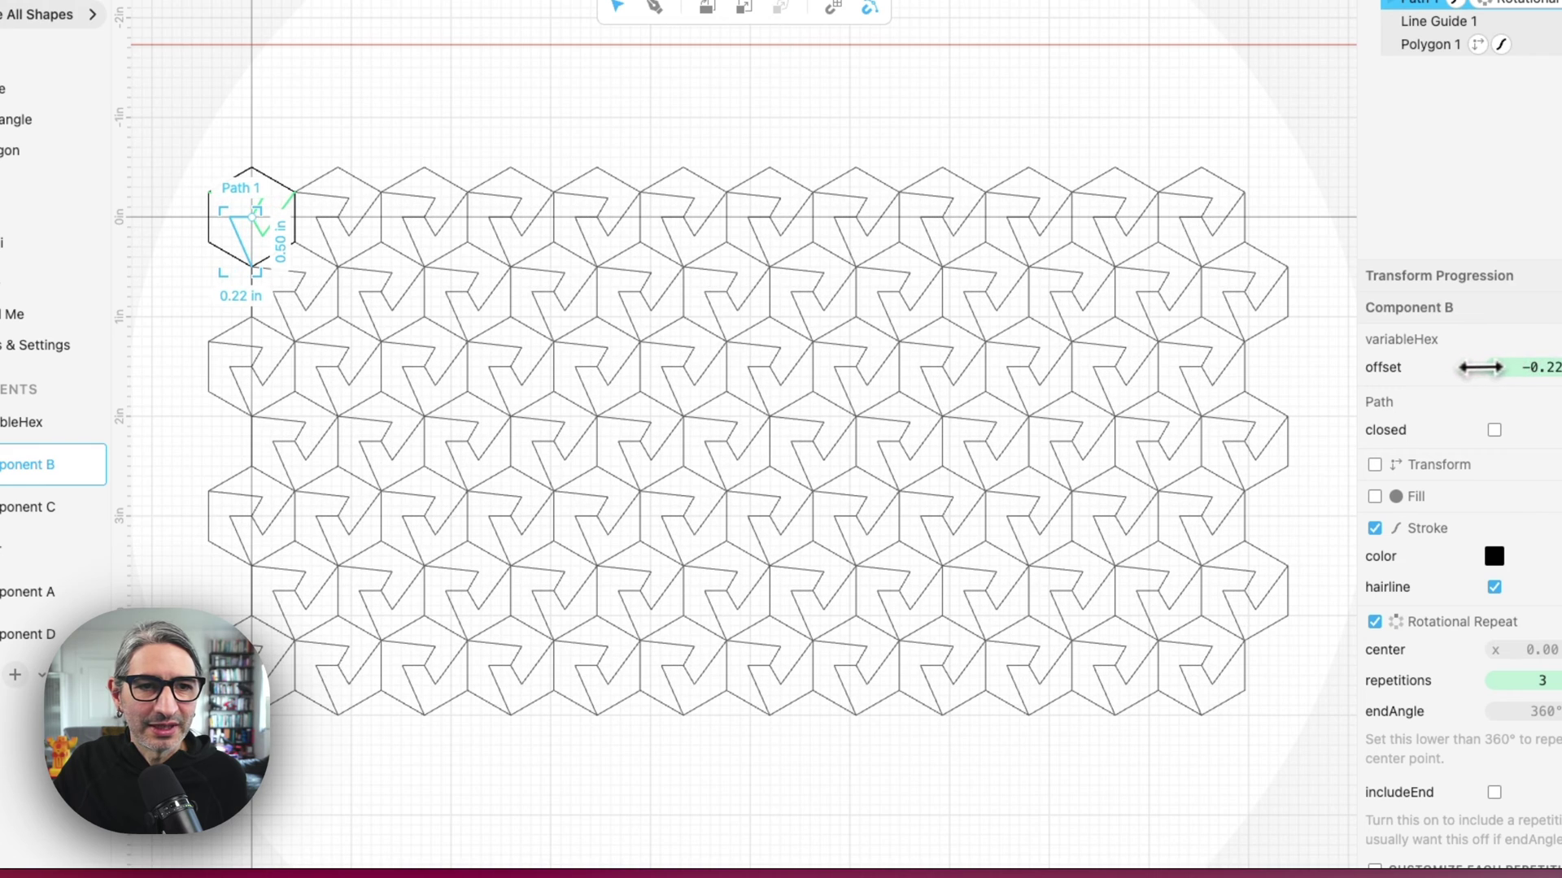
pyautogui.click(1221, 108)
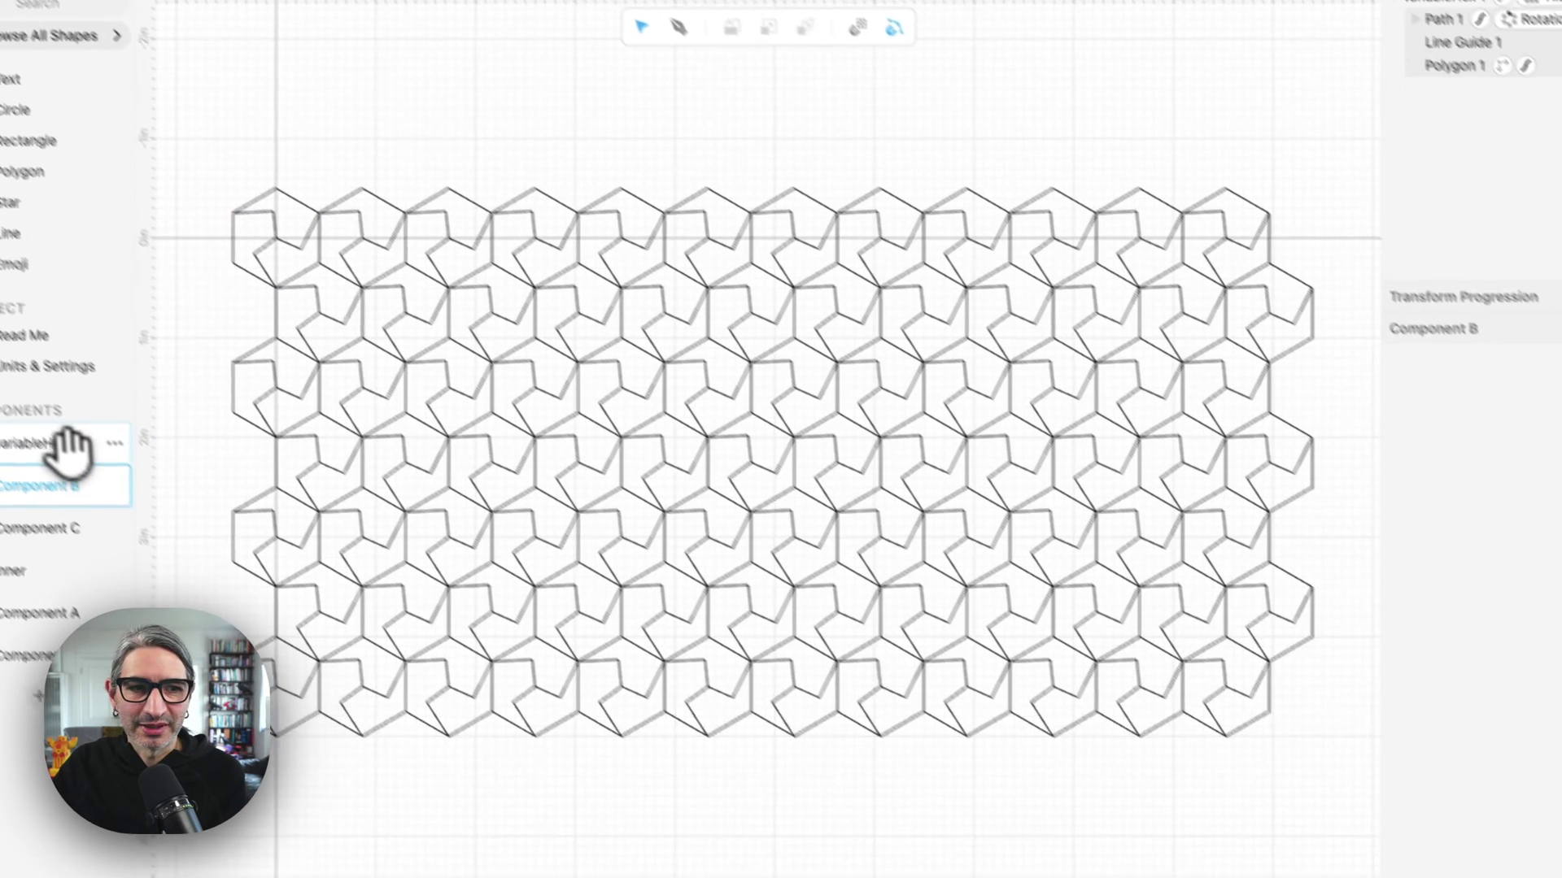
# Step: Hide the variableHex tile's hexagon outline and view Component B's tessellation
pyautogui.click(37, 423)
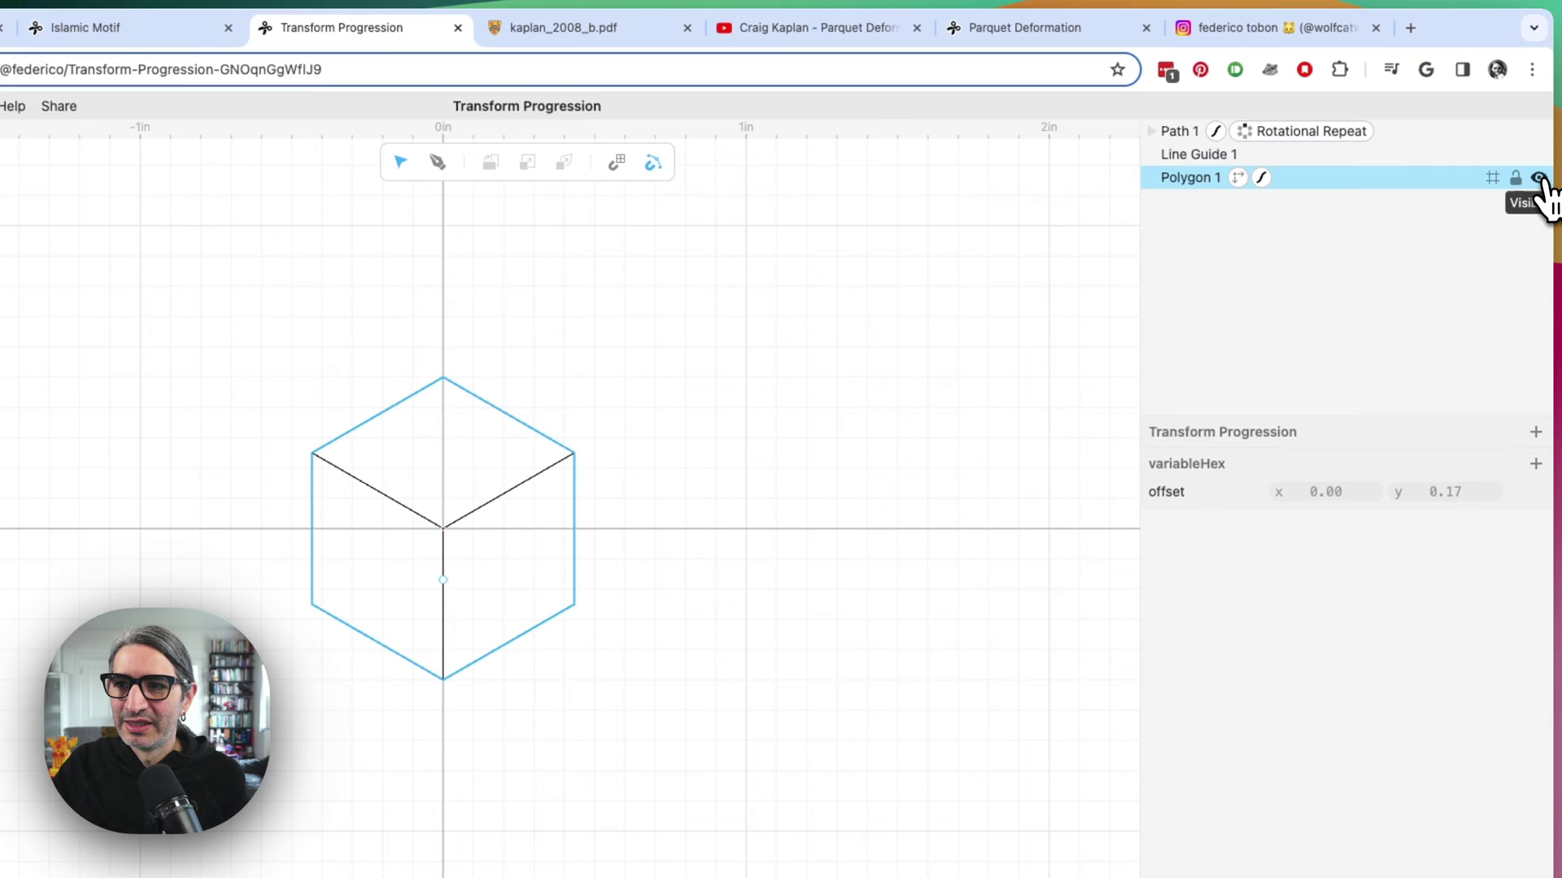
pyautogui.click(1539, 179)
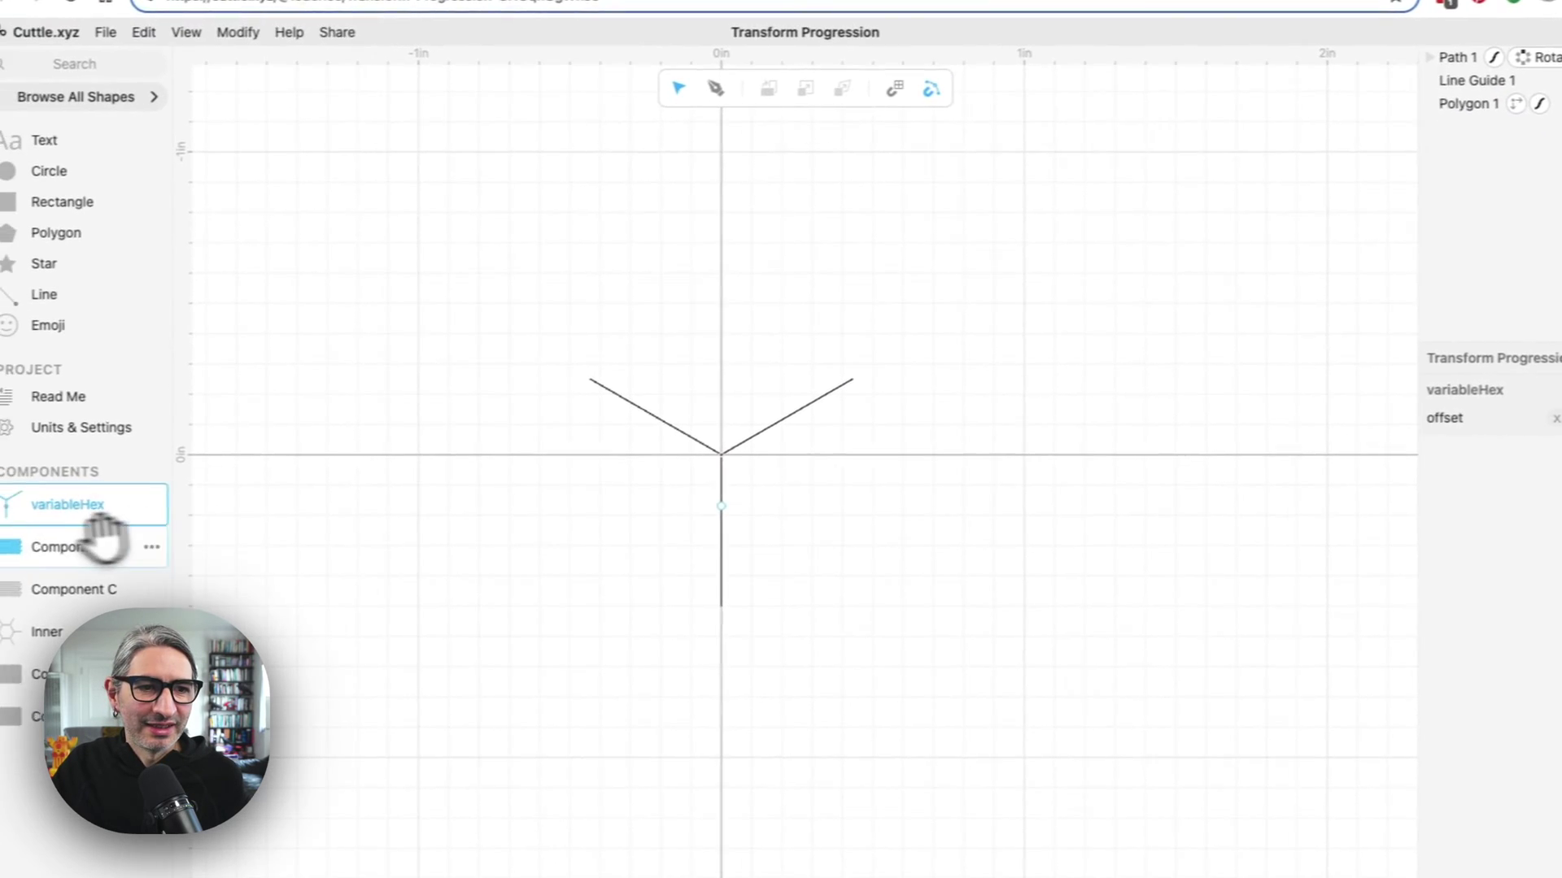
pyautogui.click(105, 545)
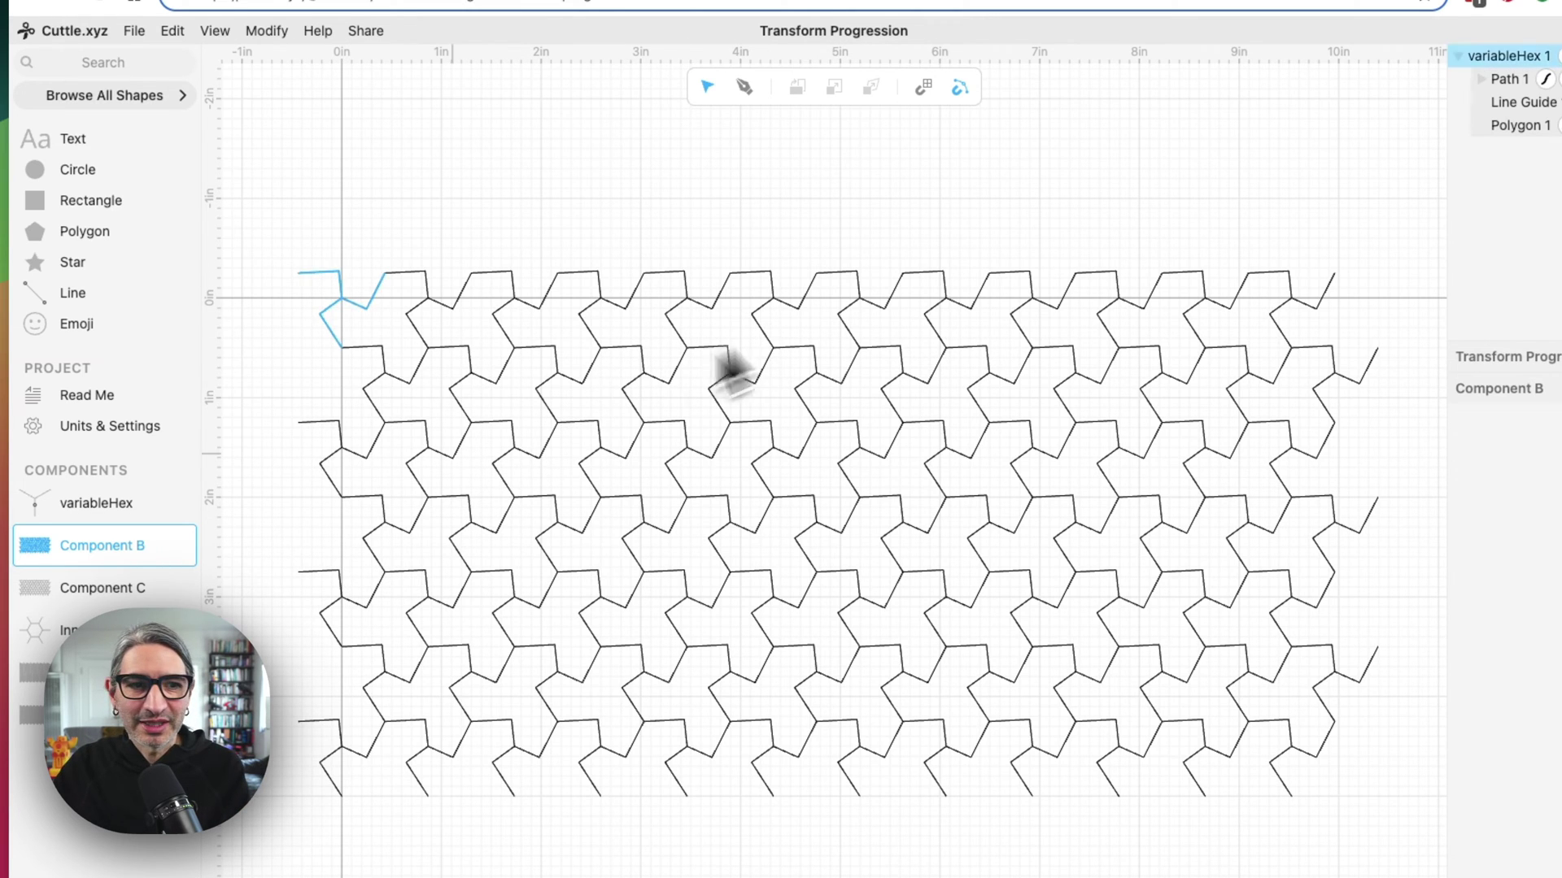
# Step: Give Component C's Path 1 the offset Vec(rep*0.006, rep*-0.001…) and hide its hexagon outlines
pyautogui.click(175, 582)
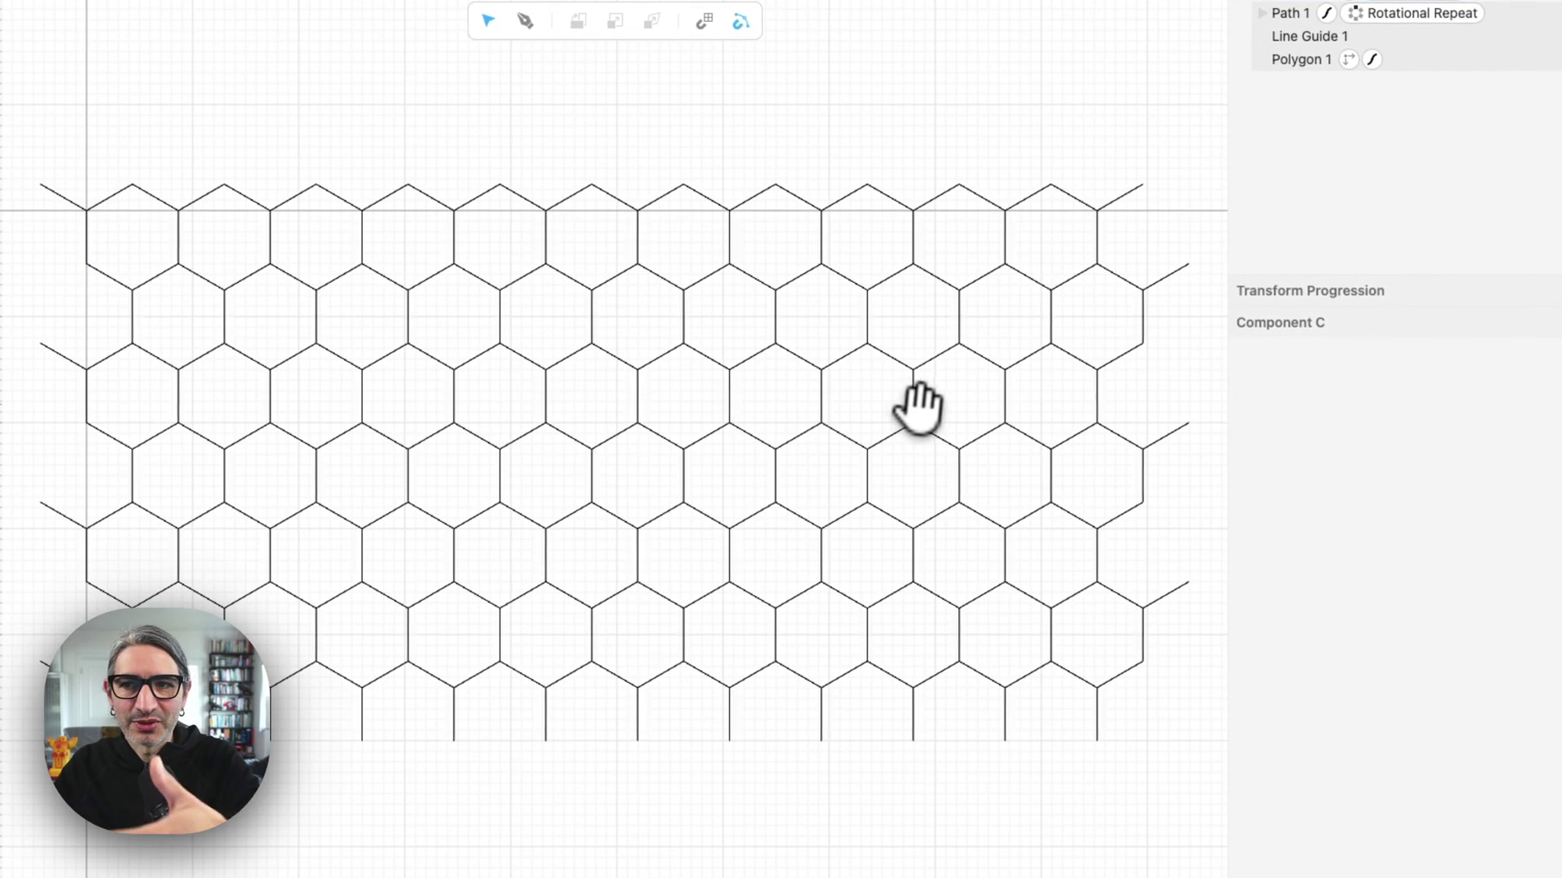
pyautogui.click(1508, 60)
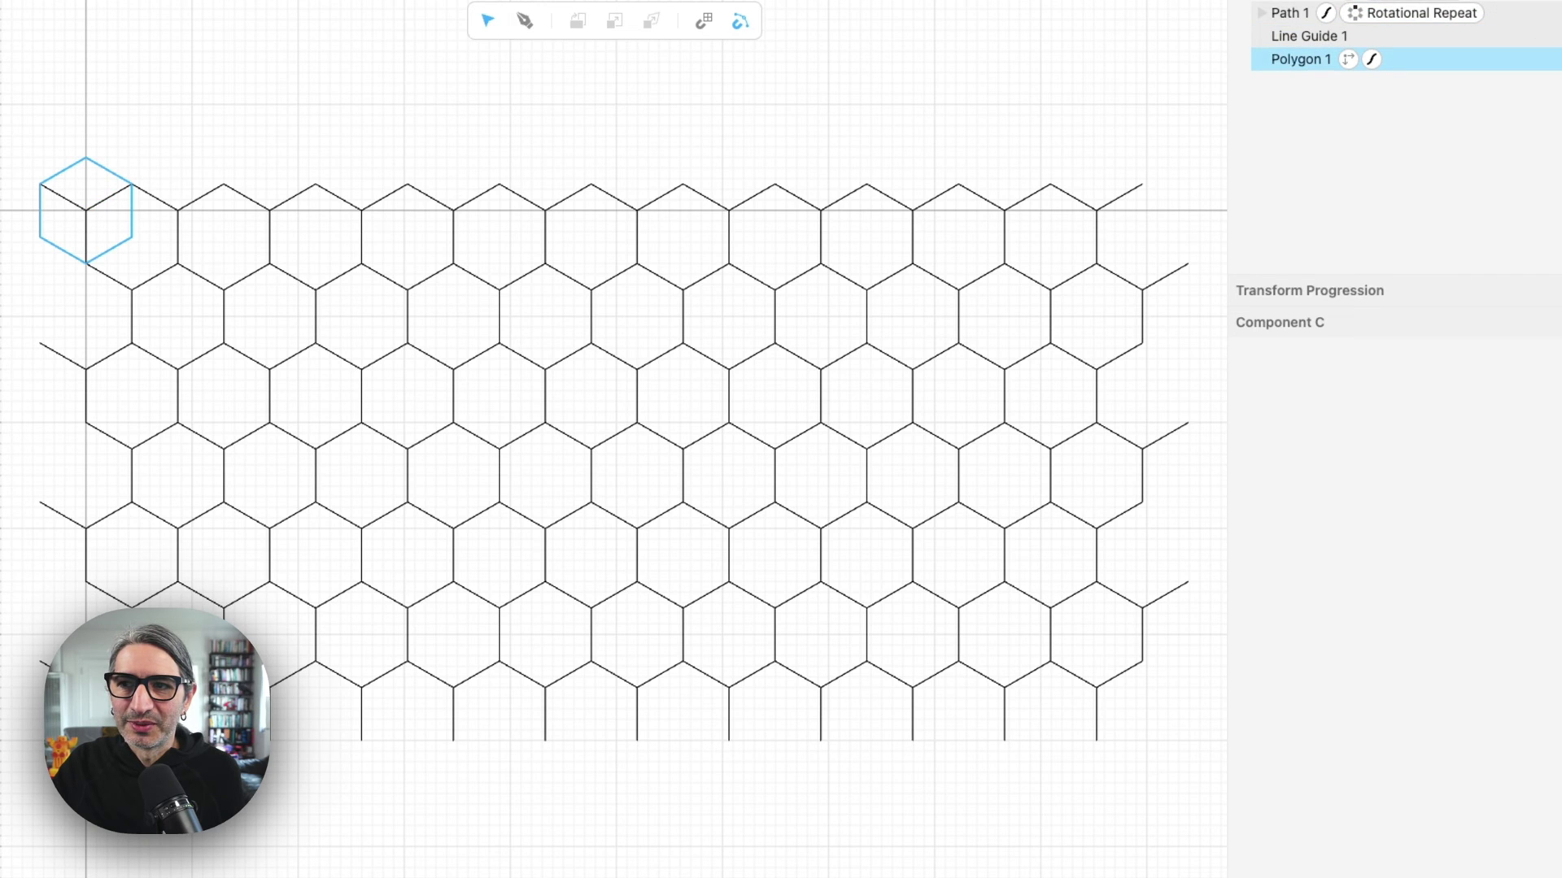
pyautogui.click(1284, 13)
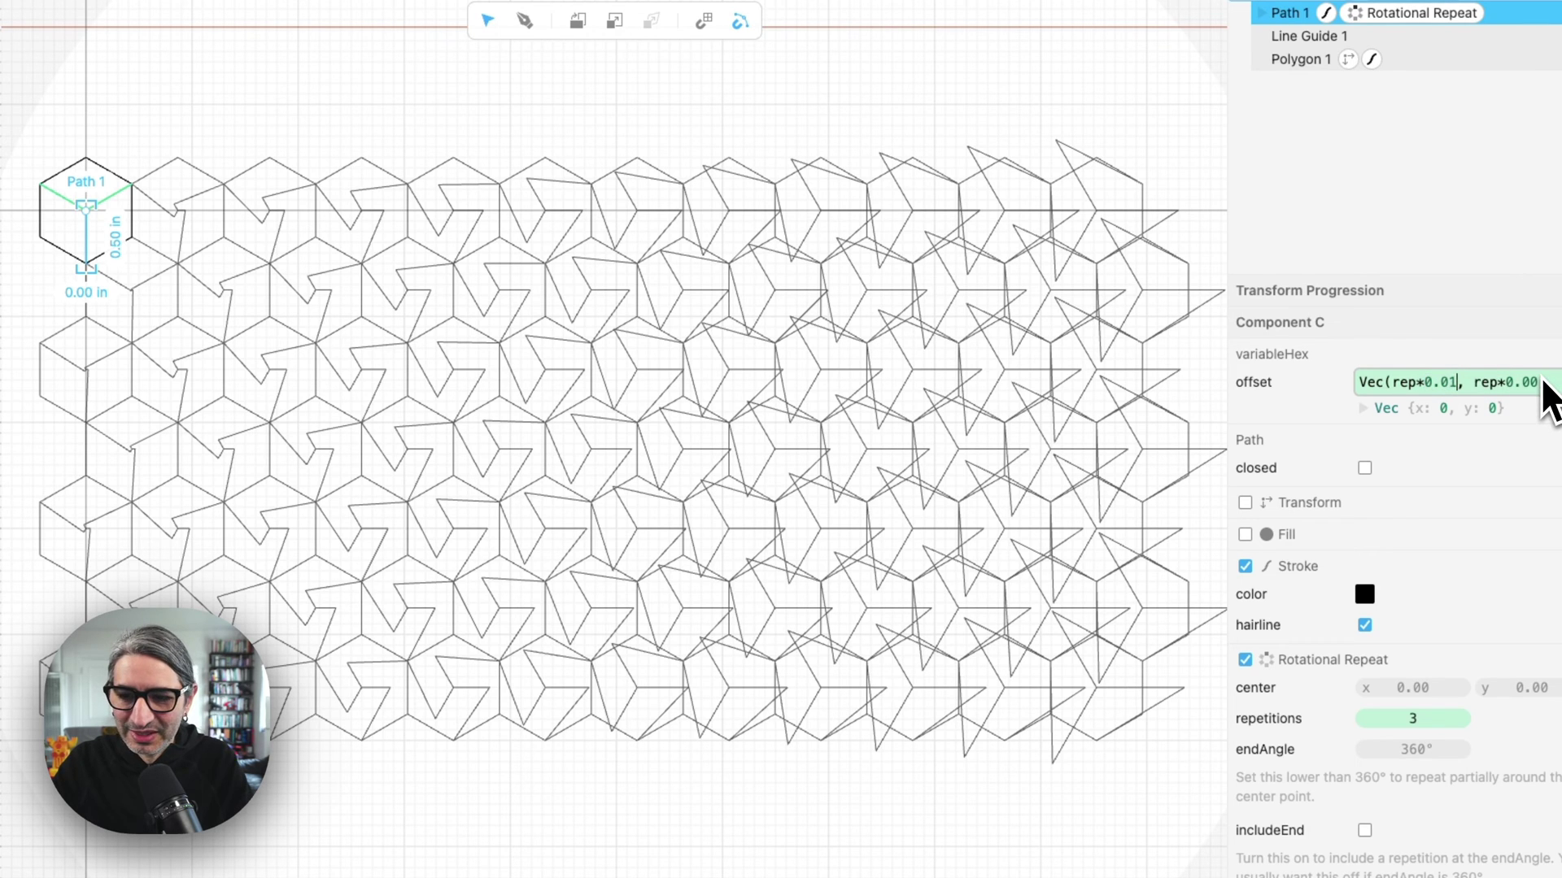
pyautogui.moveTo(1442, 385); pyautogui.dragTo(1519, 375)
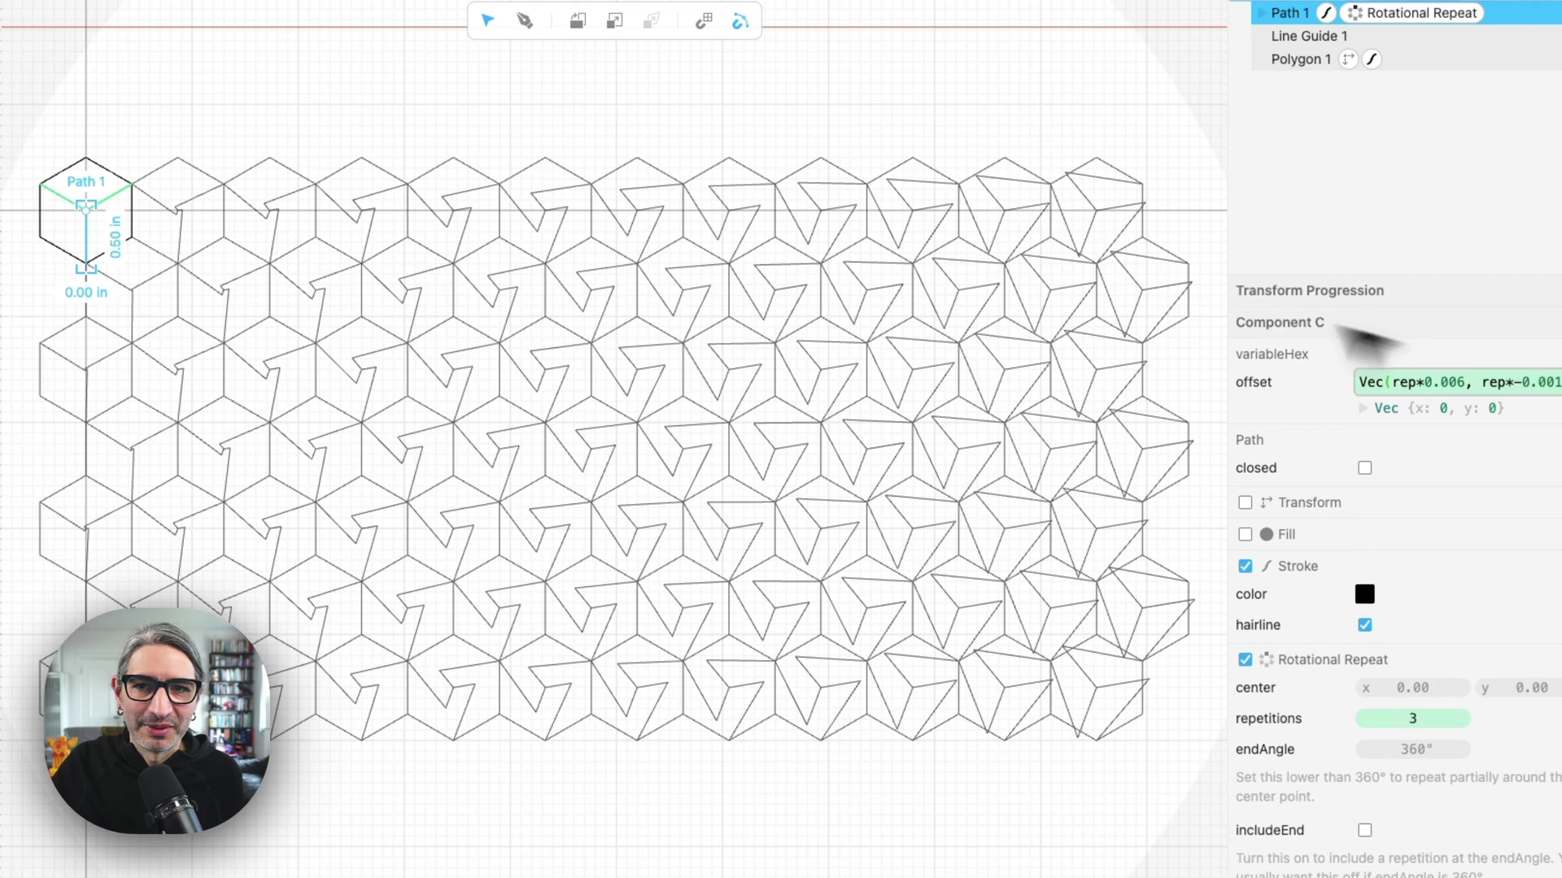
pyautogui.click(966, 118)
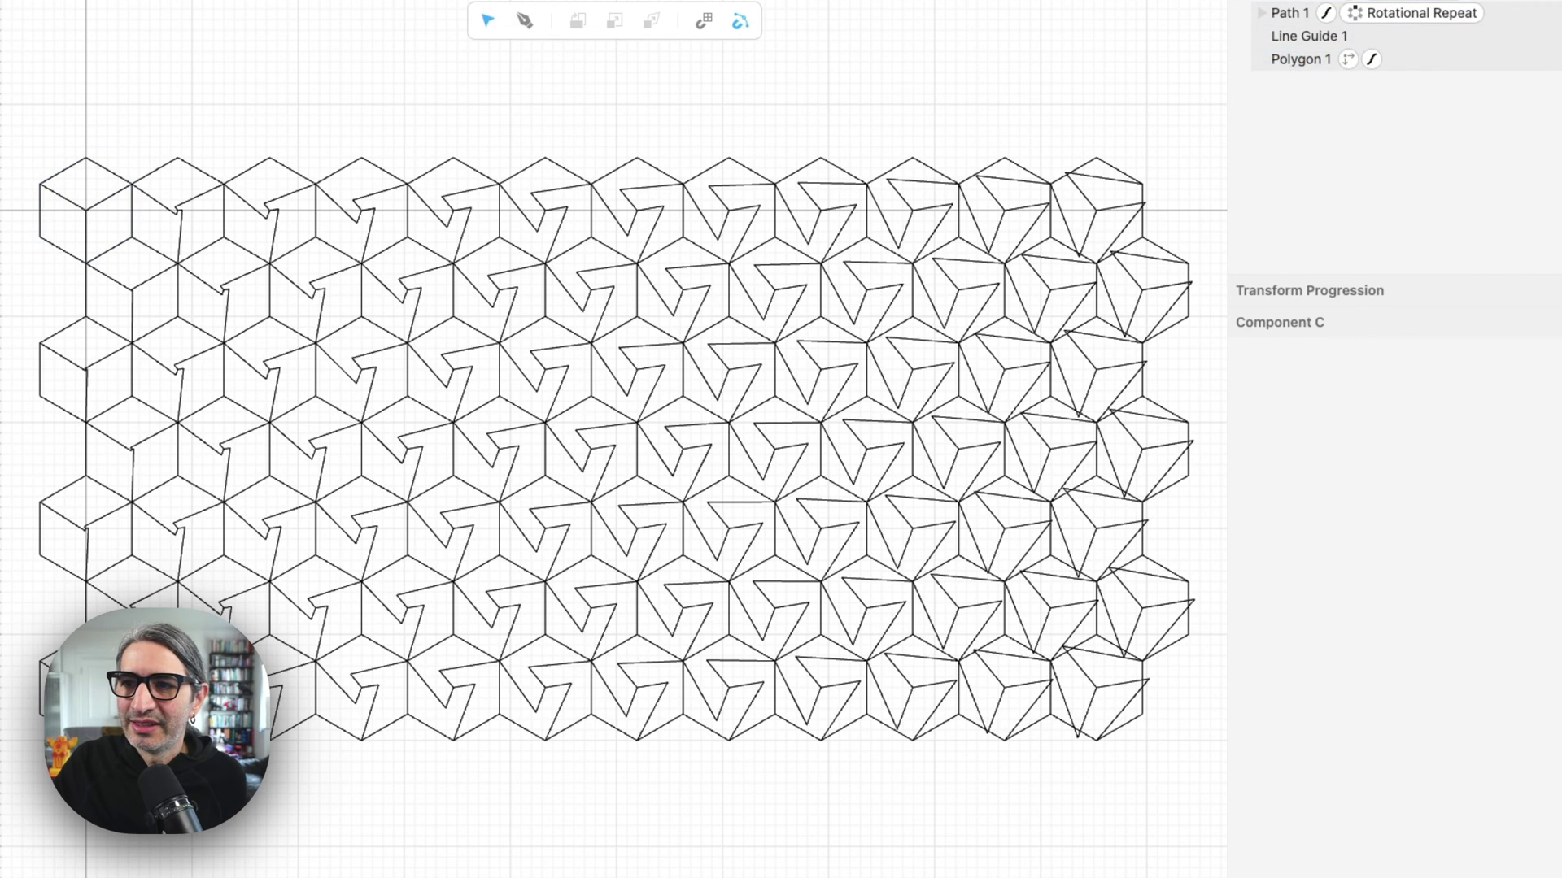
pyautogui.click(1301, 58)
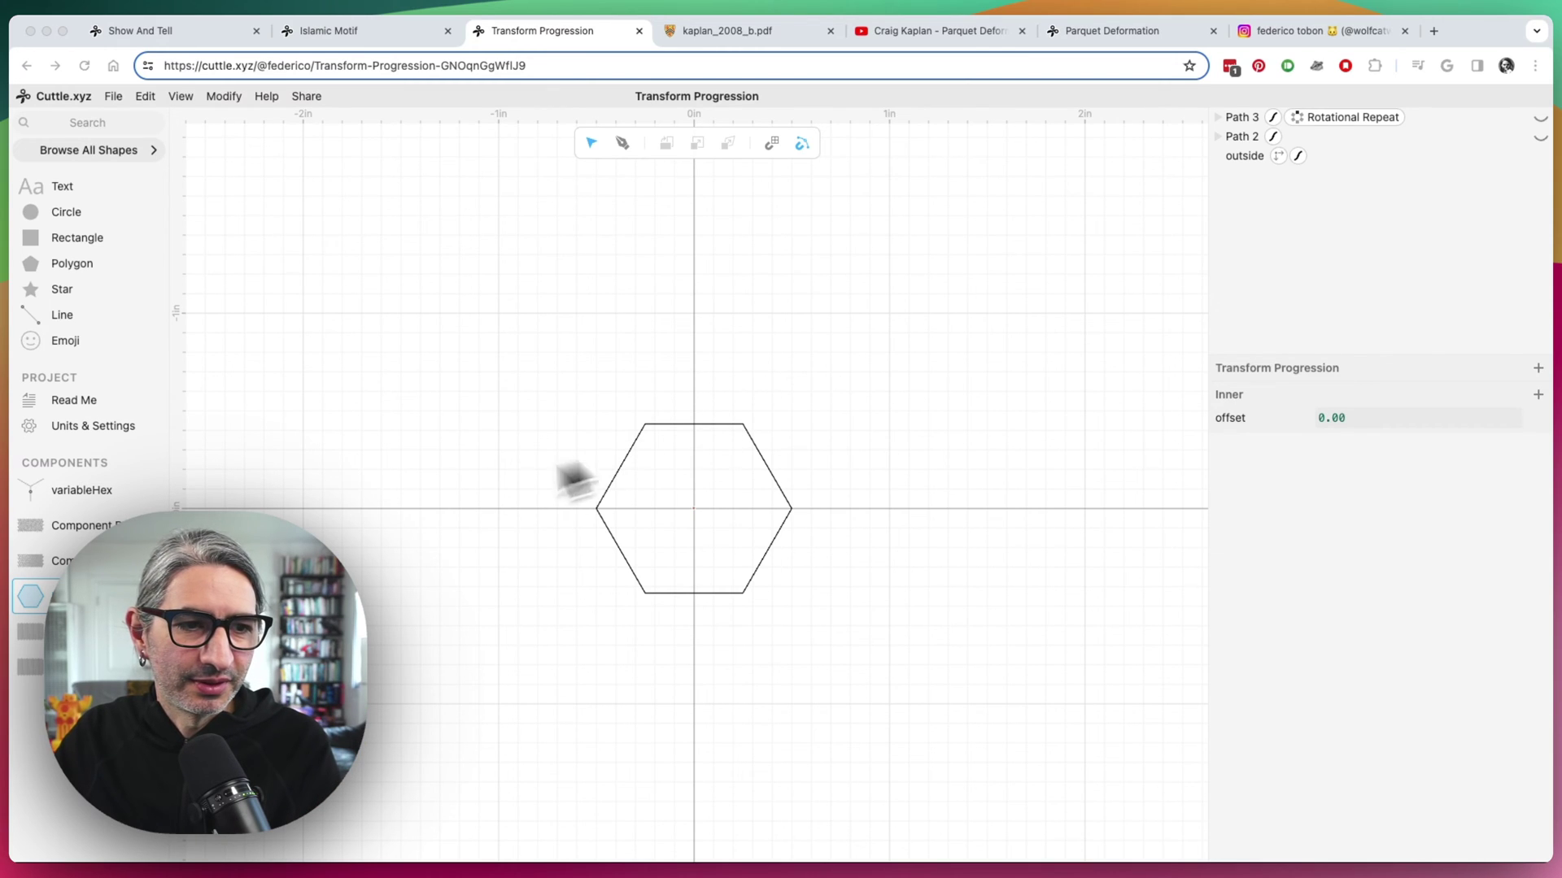
# Step: Show the Inner component's Path 2 hexagon, twist it by raising offset, then reset offset to 0
pyautogui.click(30, 631)
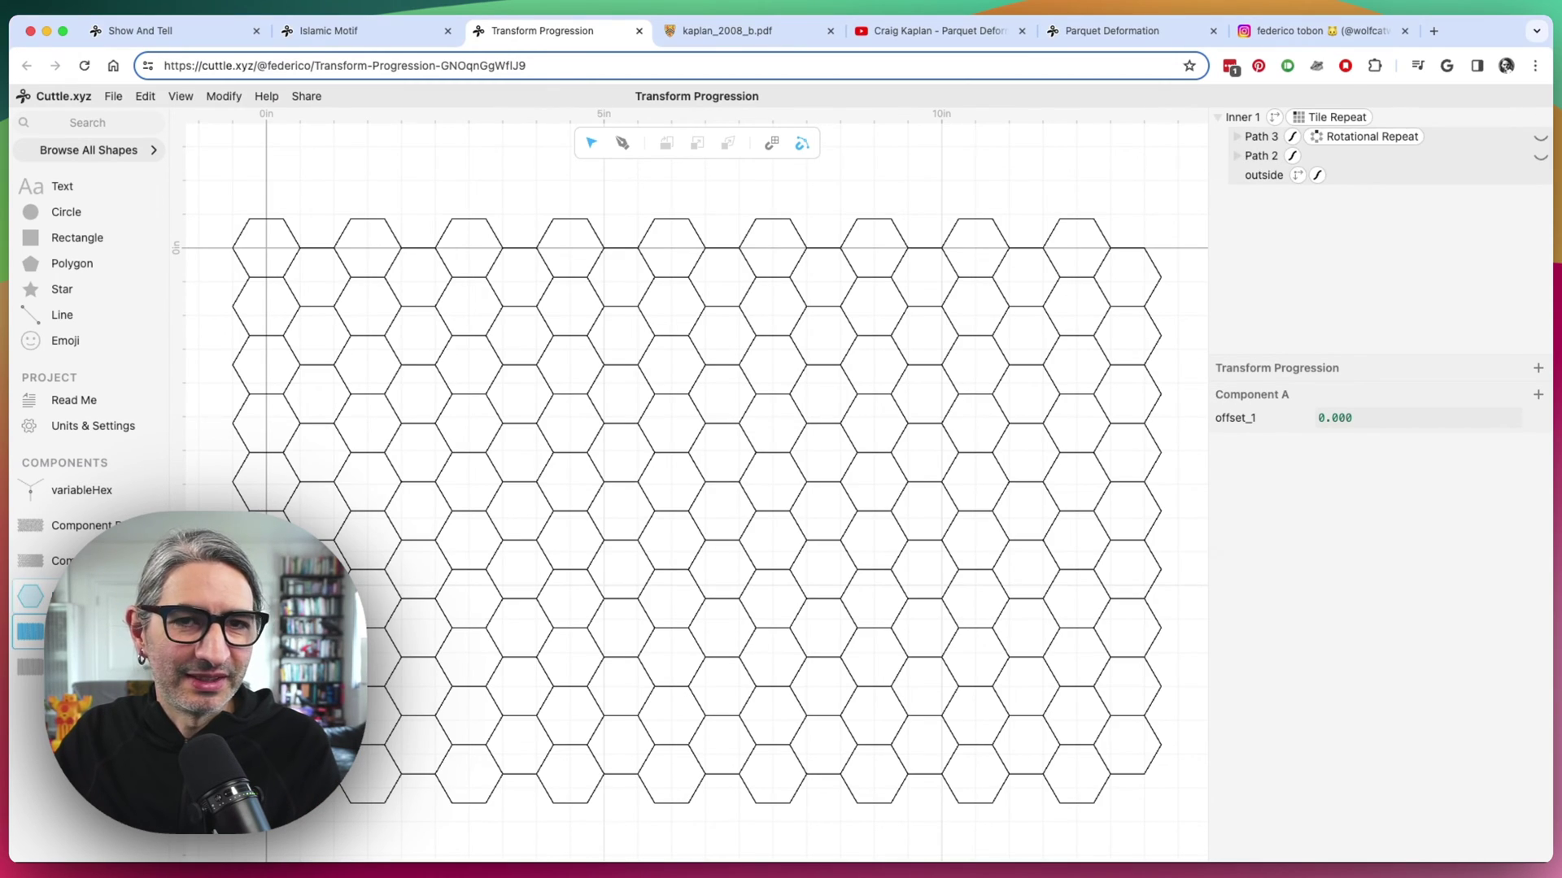
pyautogui.click(30, 596)
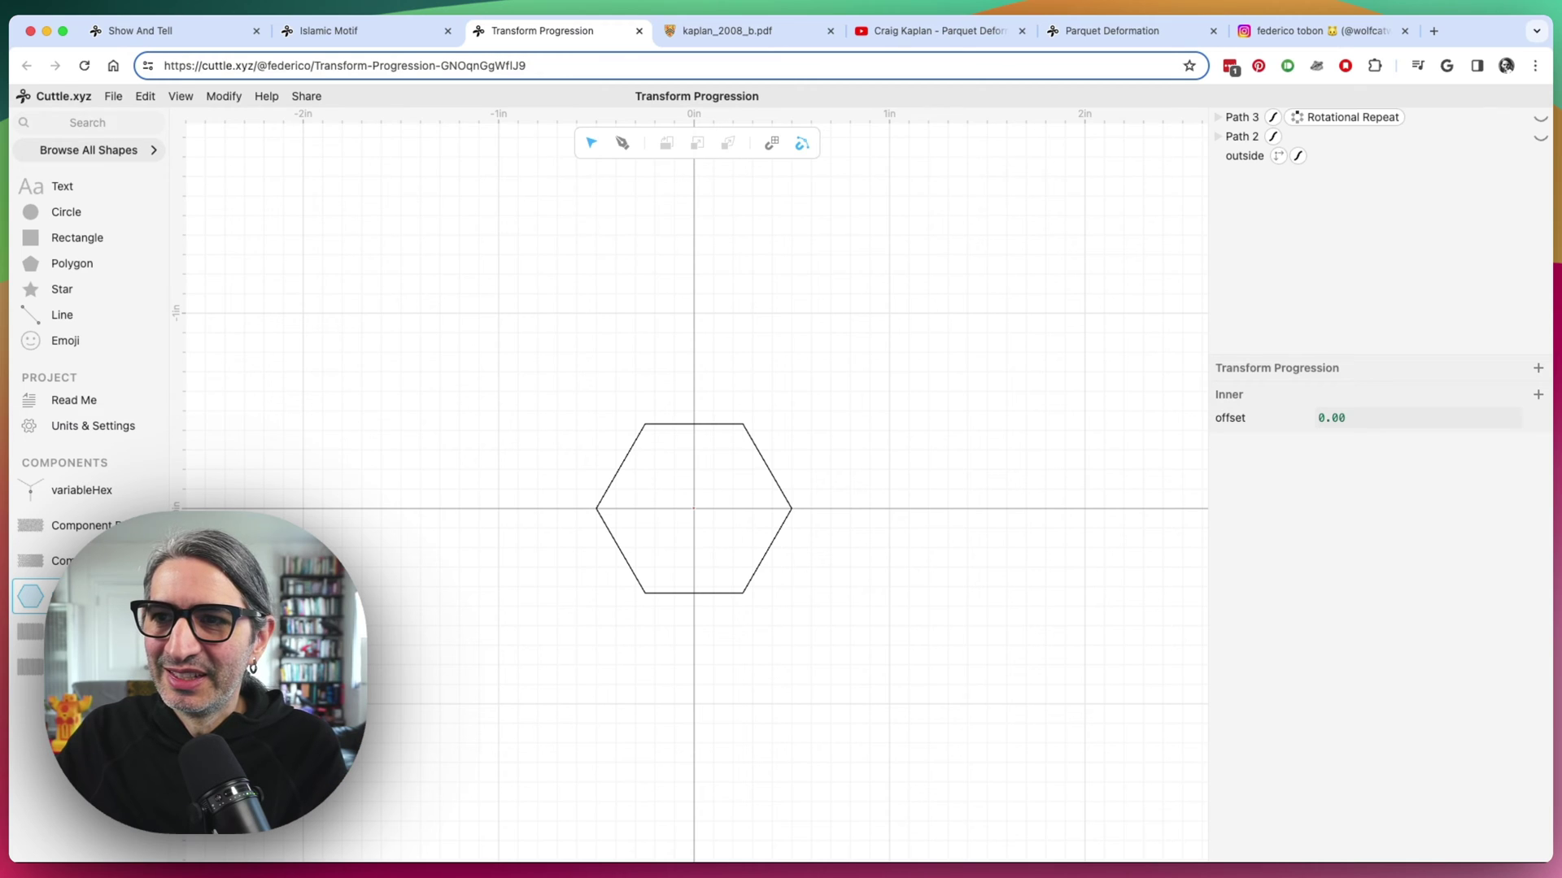
pyautogui.click(1512, 135)
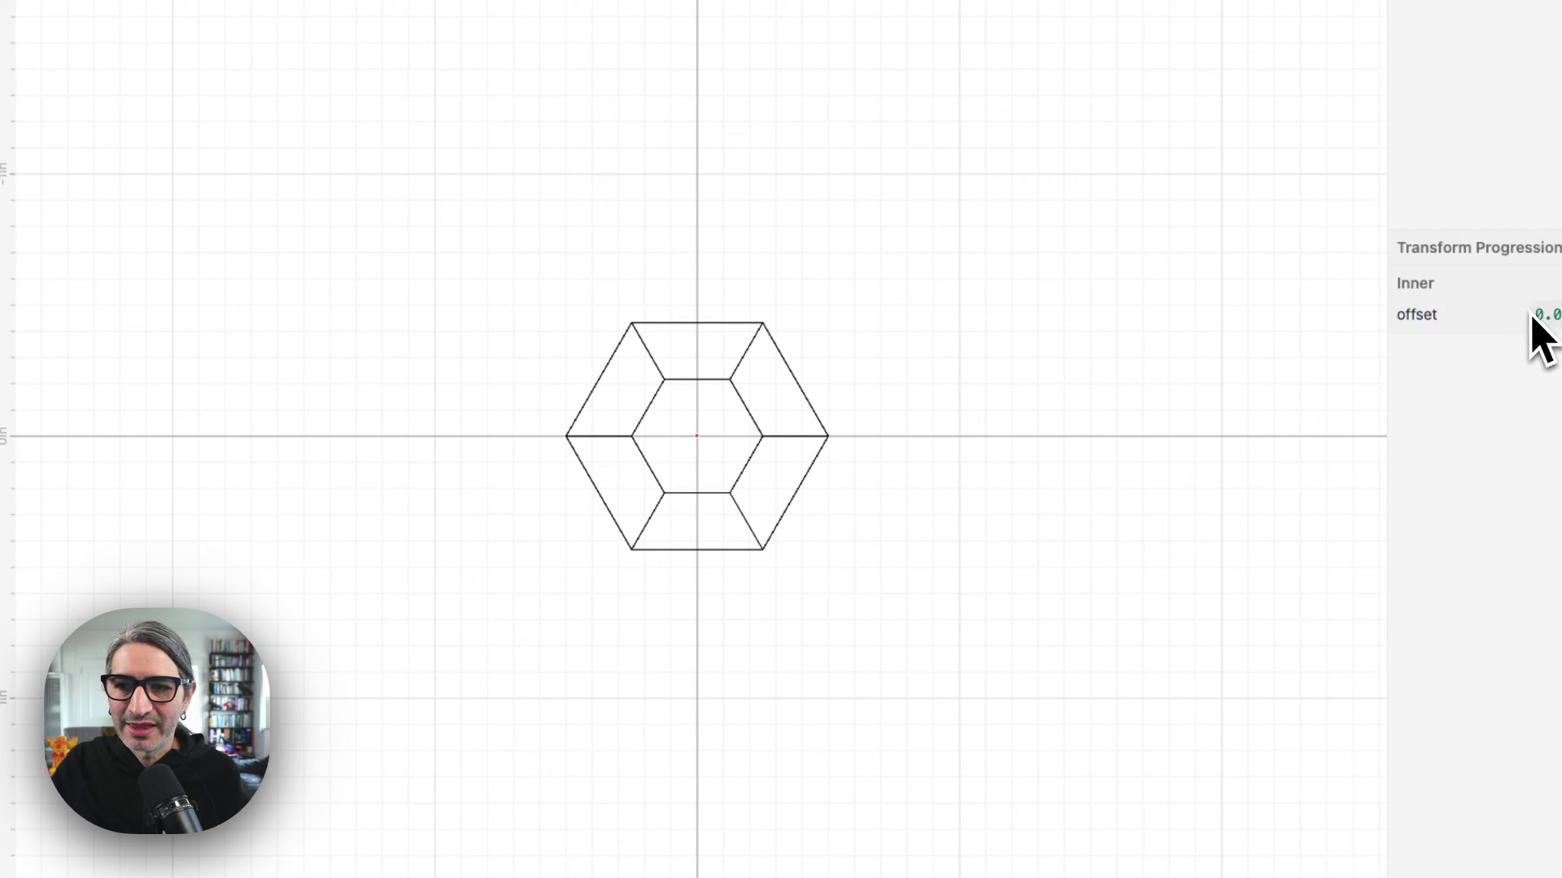
pyautogui.moveTo(1537, 315)
pyautogui.mouseDown()
pyautogui.moveTo(1555, 317)
pyautogui.moveTo(1479, 318)
pyautogui.moveTo(1555, 323)
pyautogui.moveTo(1537, 331)
pyautogui.mouseUp()
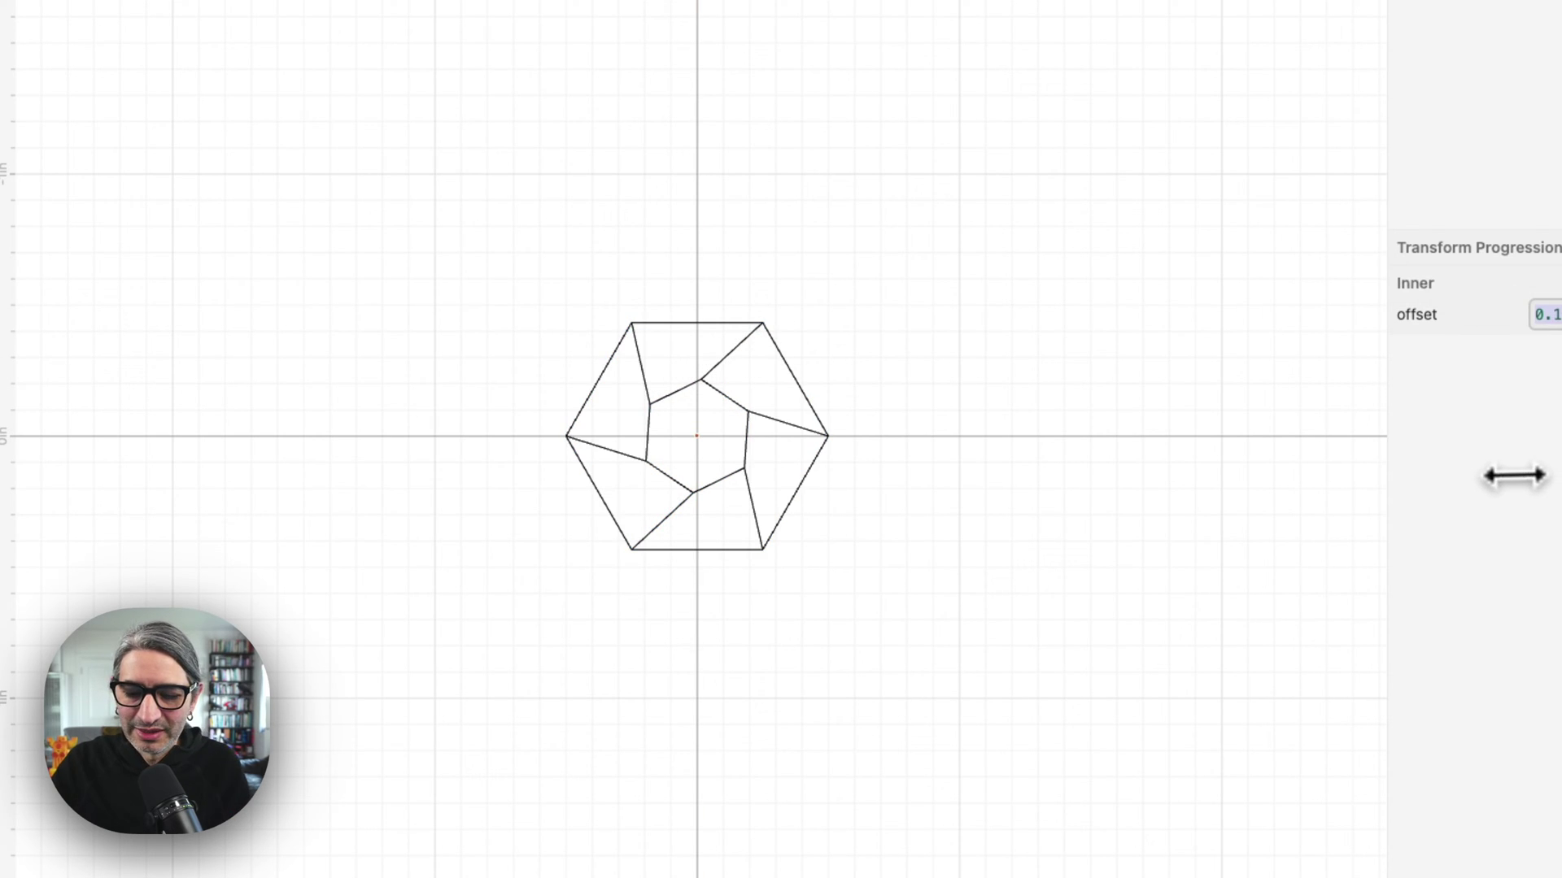
pyautogui.write('0')
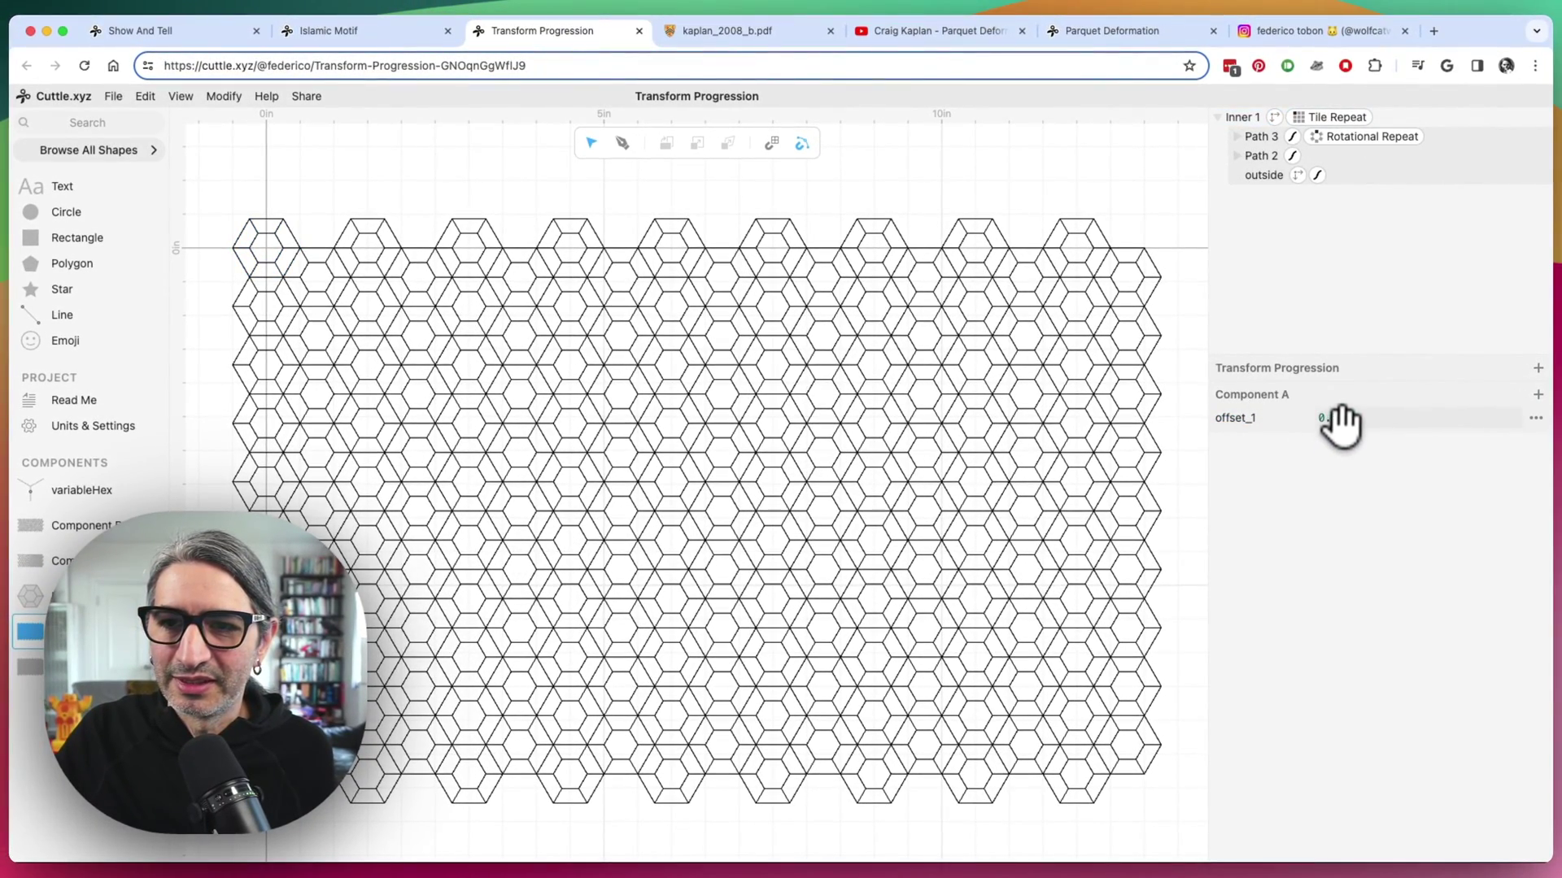
# Step: Lower Component A's offset_1 to about -0.186, twisting the tiling into pinwheel triangles
pyautogui.moveTo(1357, 421); pyautogui.dragTo(1138, 446)
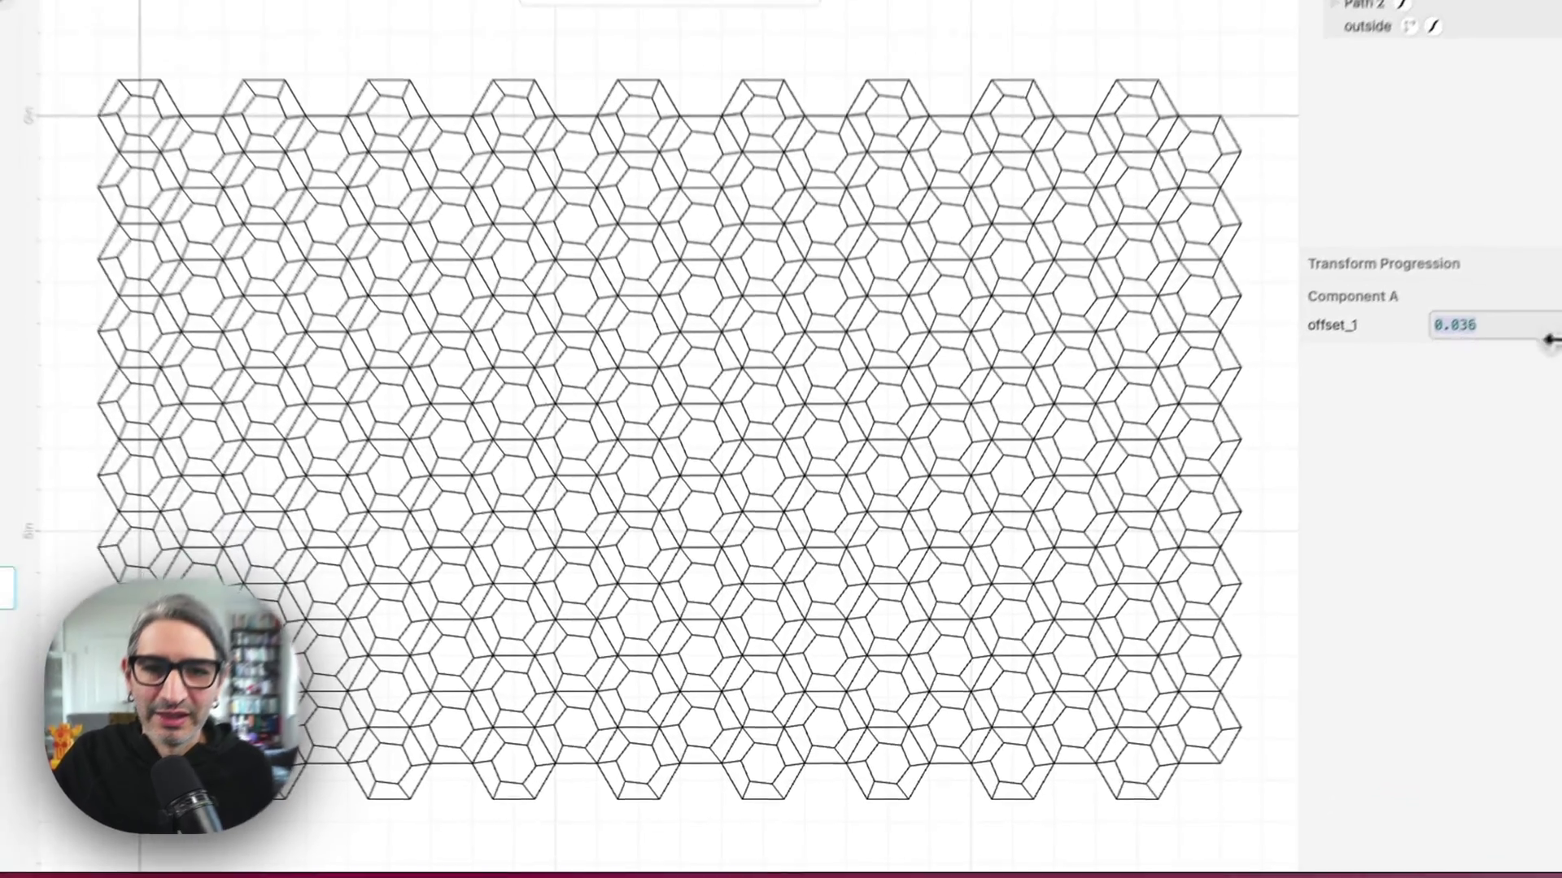
pyautogui.moveTo(1238, 330); pyautogui.dragTo(1007, 345)
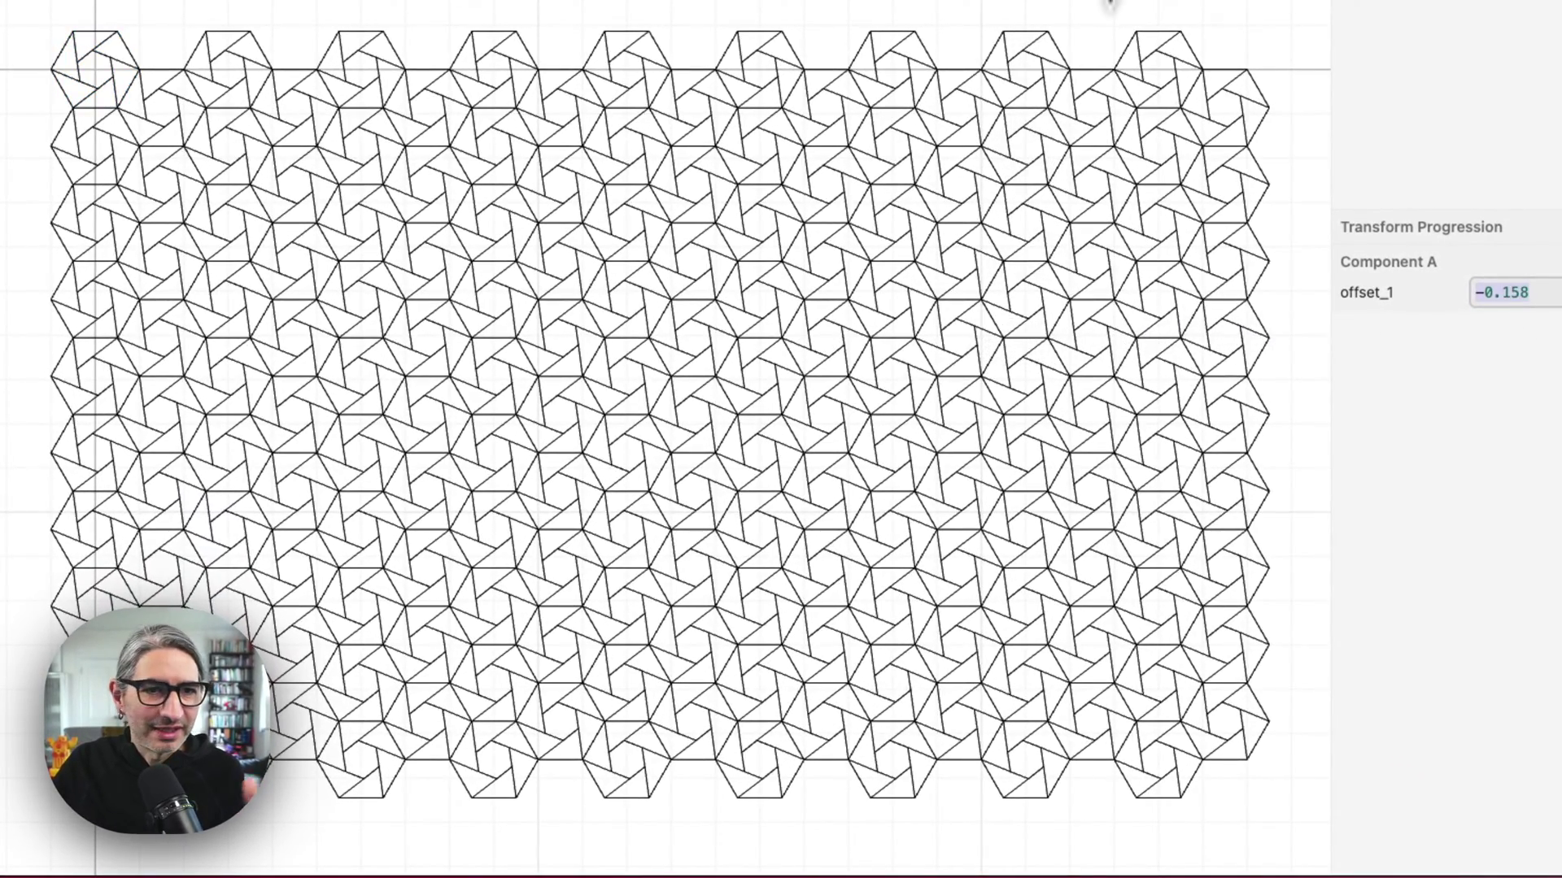
pyautogui.moveTo(1096, 8); pyautogui.dragTo(1103, 10)
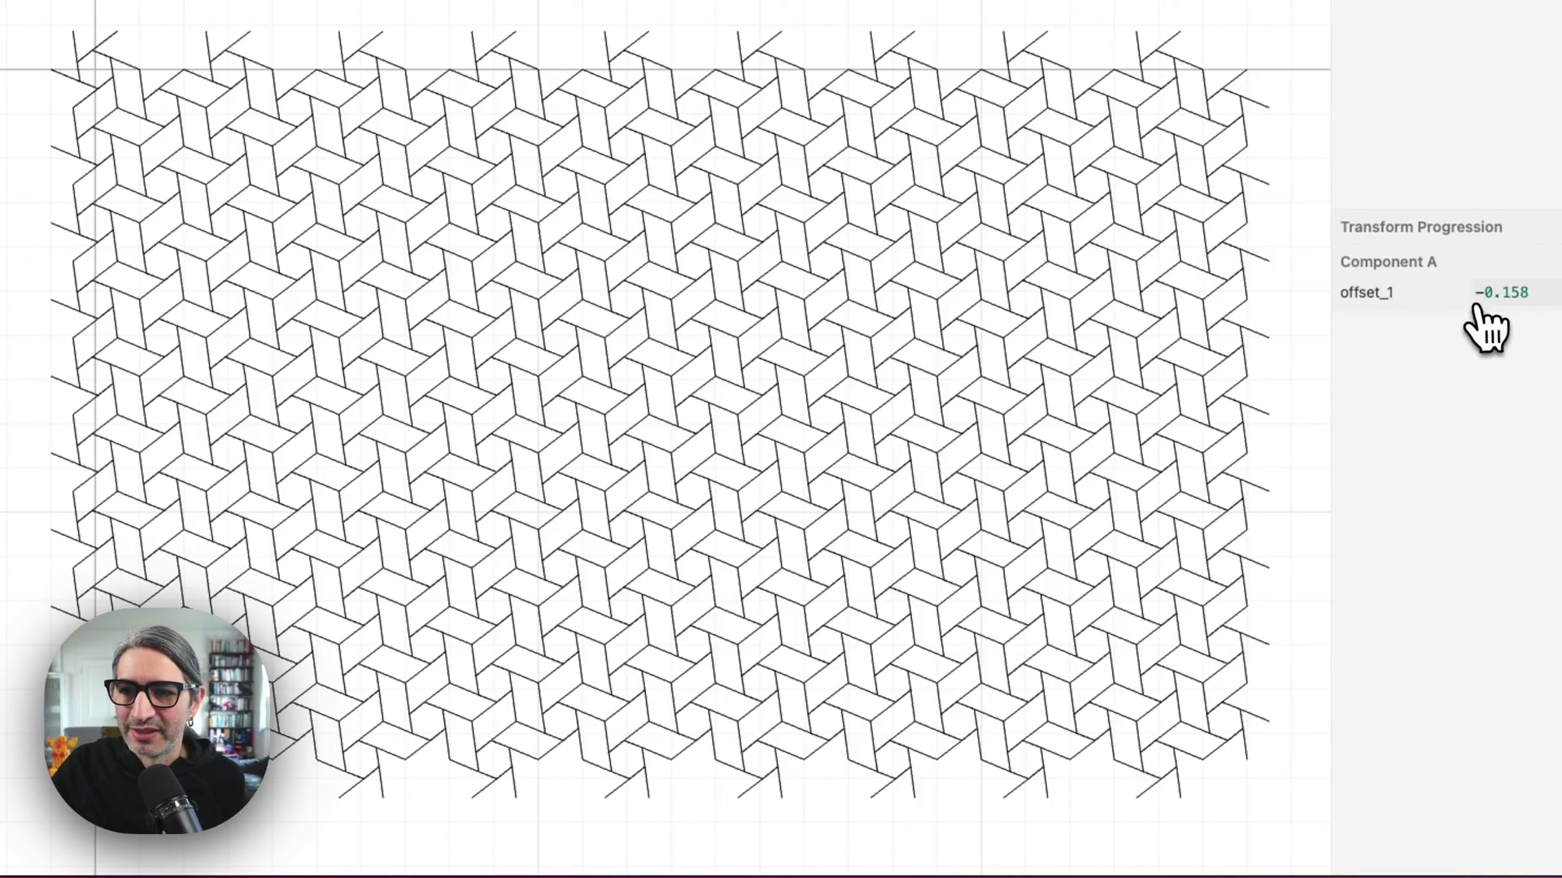
pyautogui.moveTo(1497, 294); pyautogui.dragTo(1545, 386)
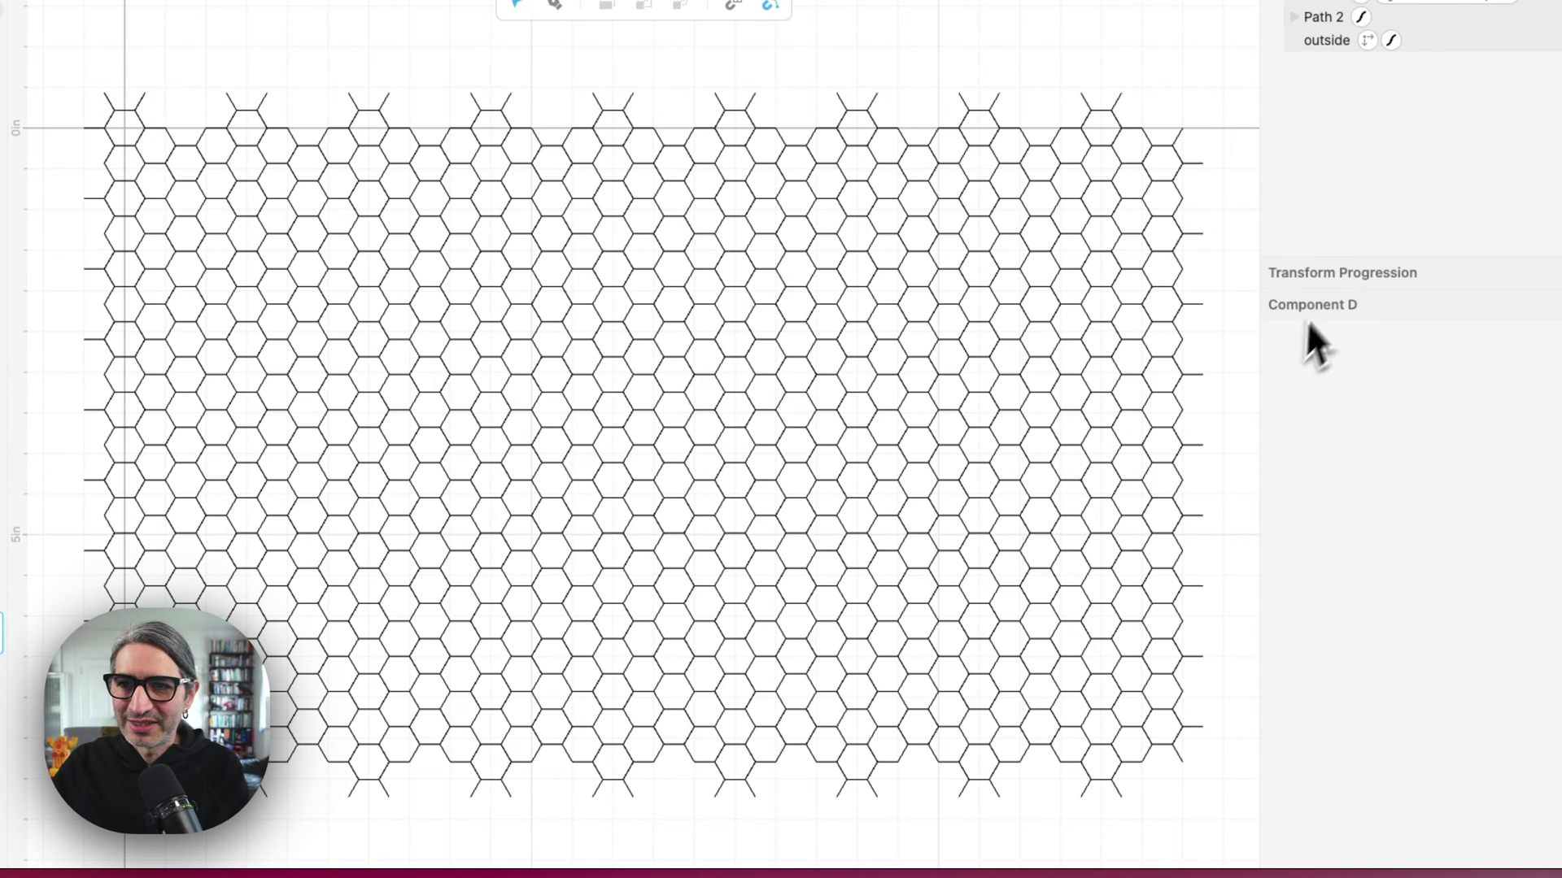
# Step: Give Component D's hexagon path a sin(rep*1.25)*0.22 offset, then return to the Show And Tell photo slide
pyautogui.click(1327, 17)
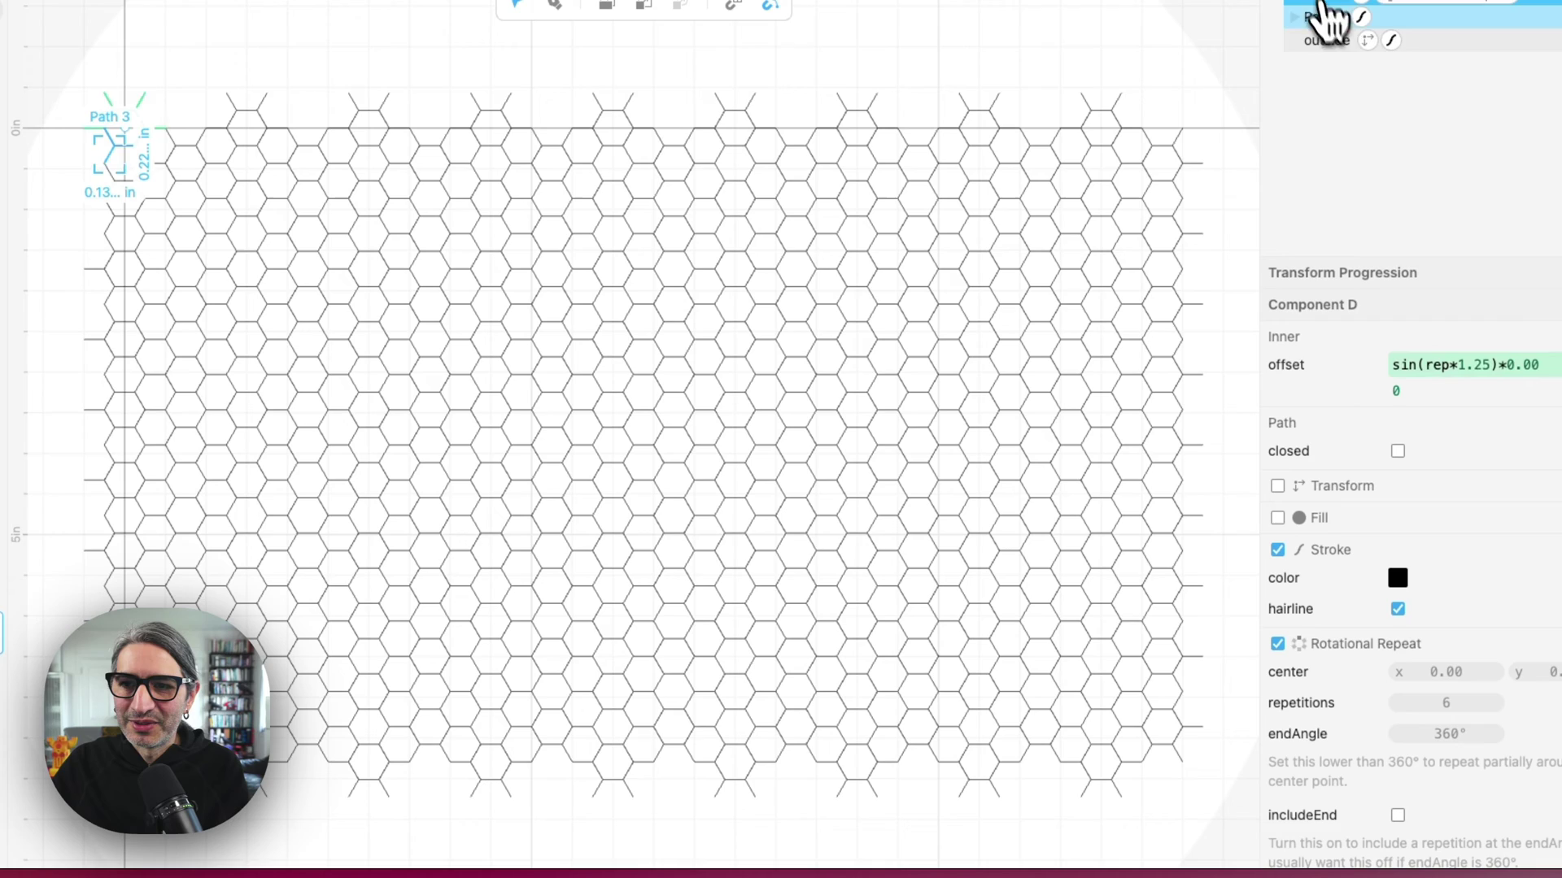
pyautogui.moveTo(1506, 364); pyautogui.dragTo(1557, 371)
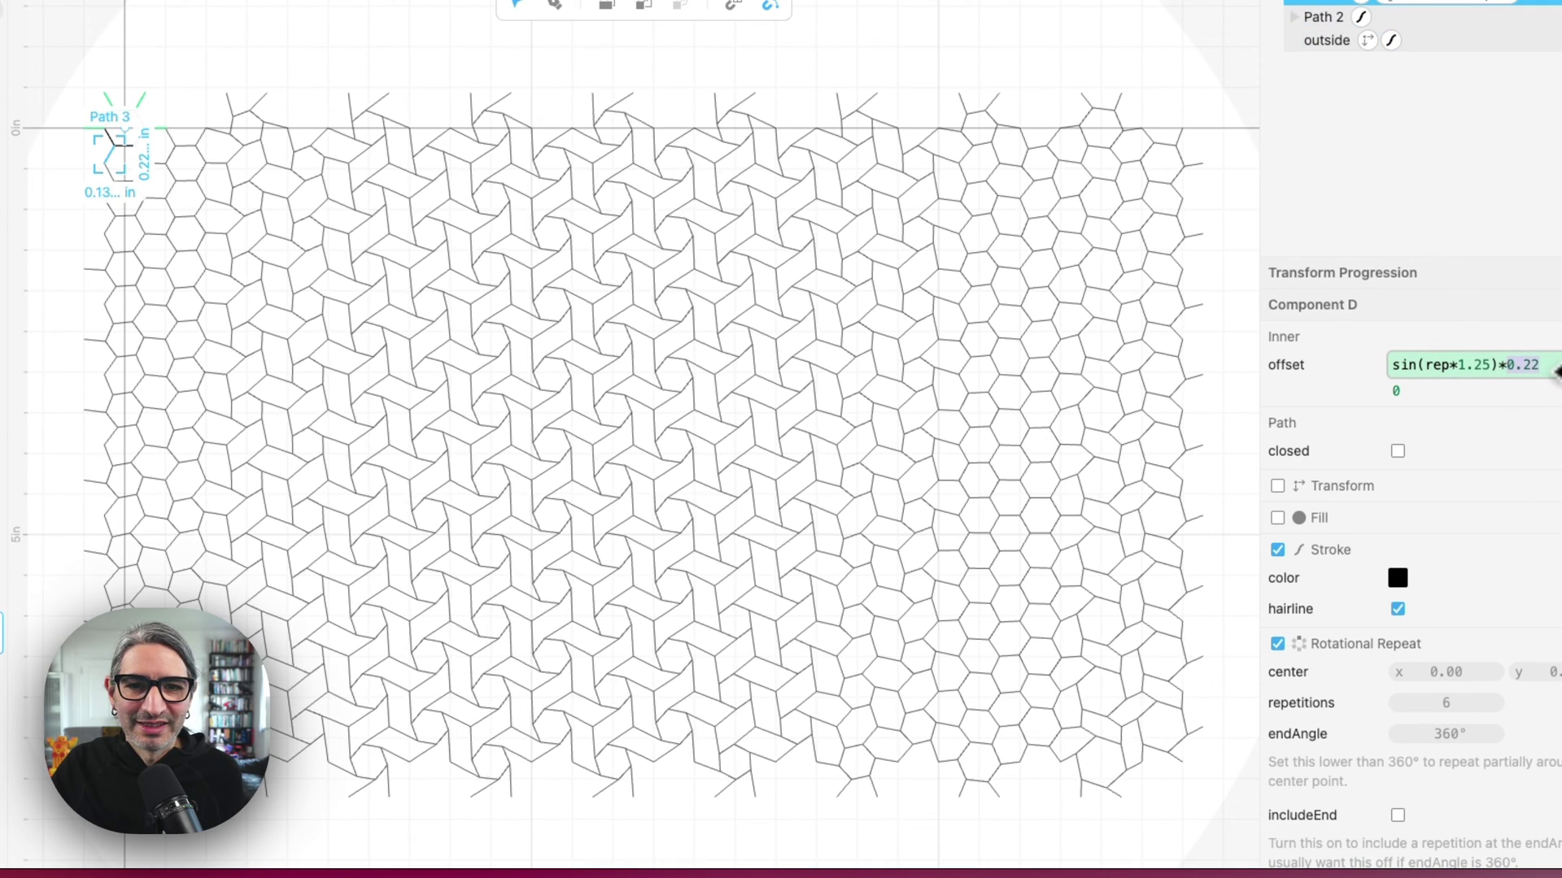
pyautogui.click(1051, 7)
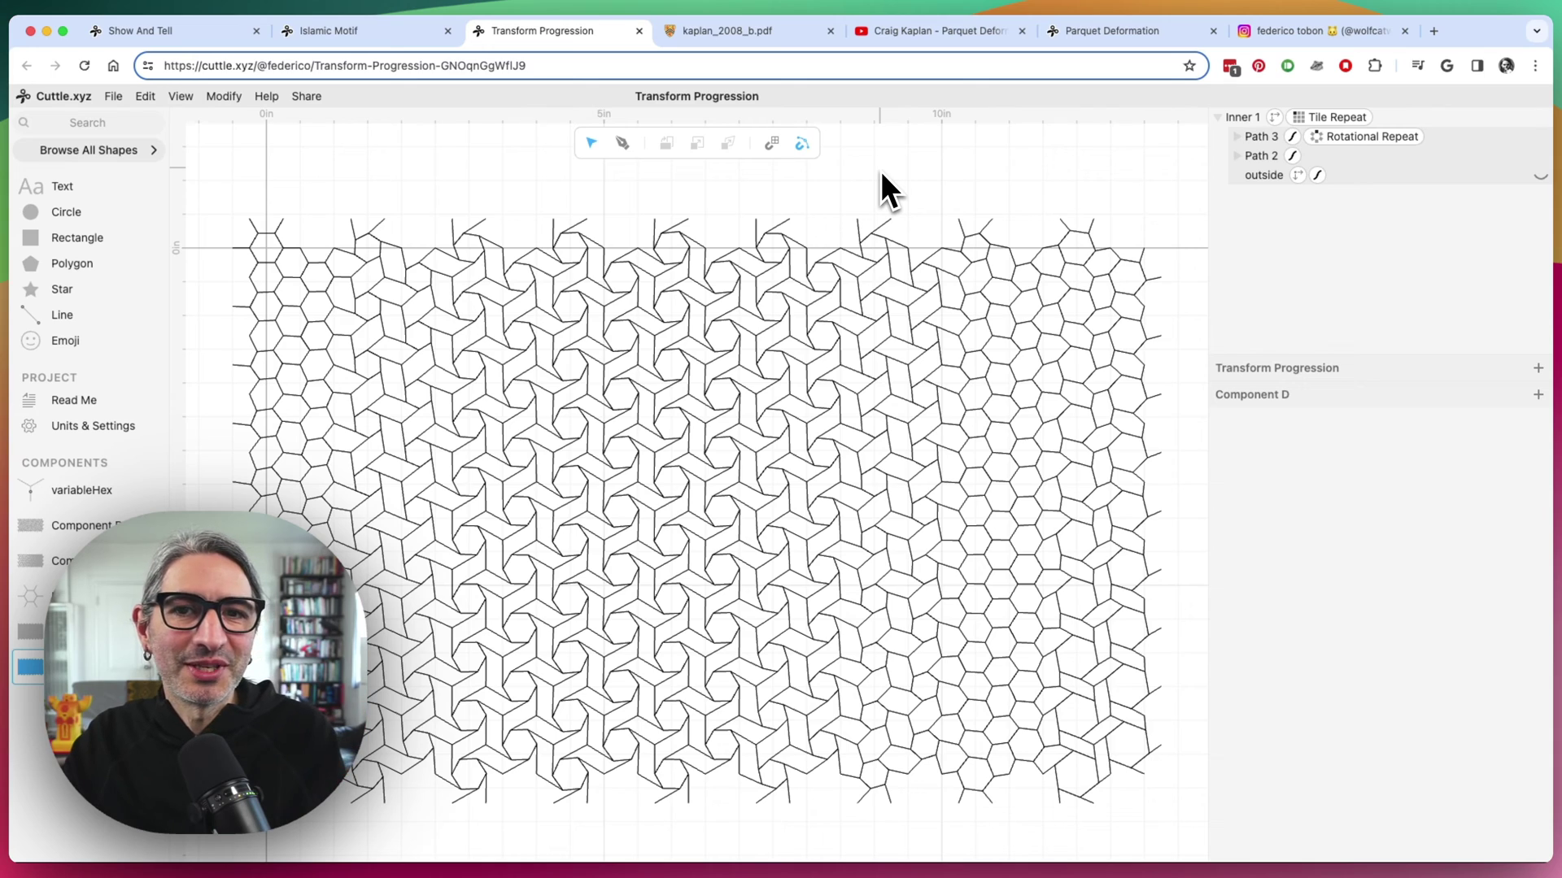
pyautogui.click(130, 29)
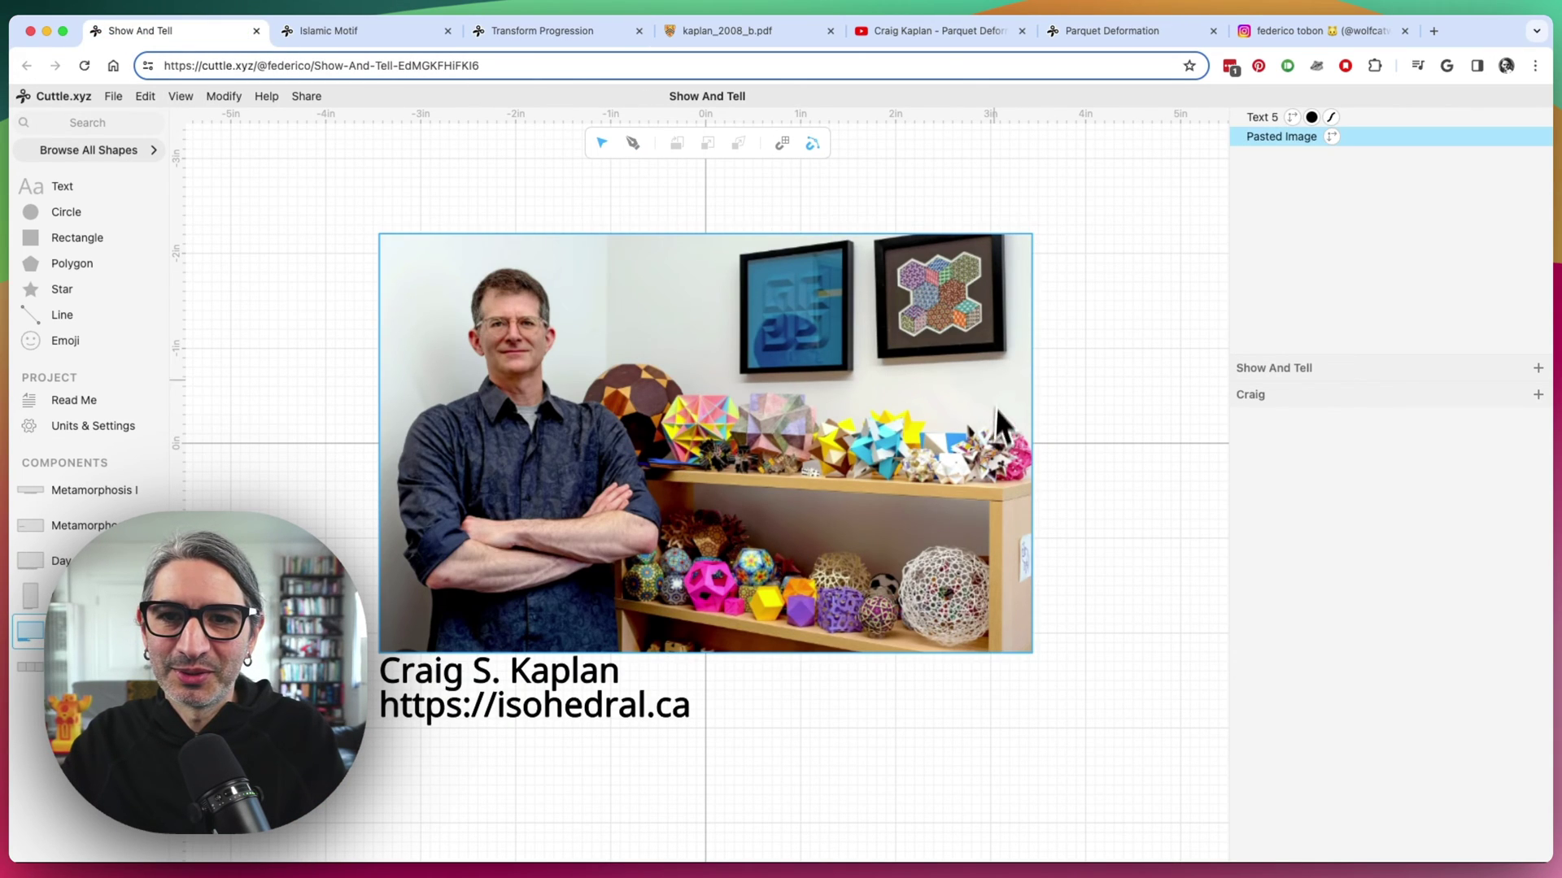
pyautogui.click(1080, 282)
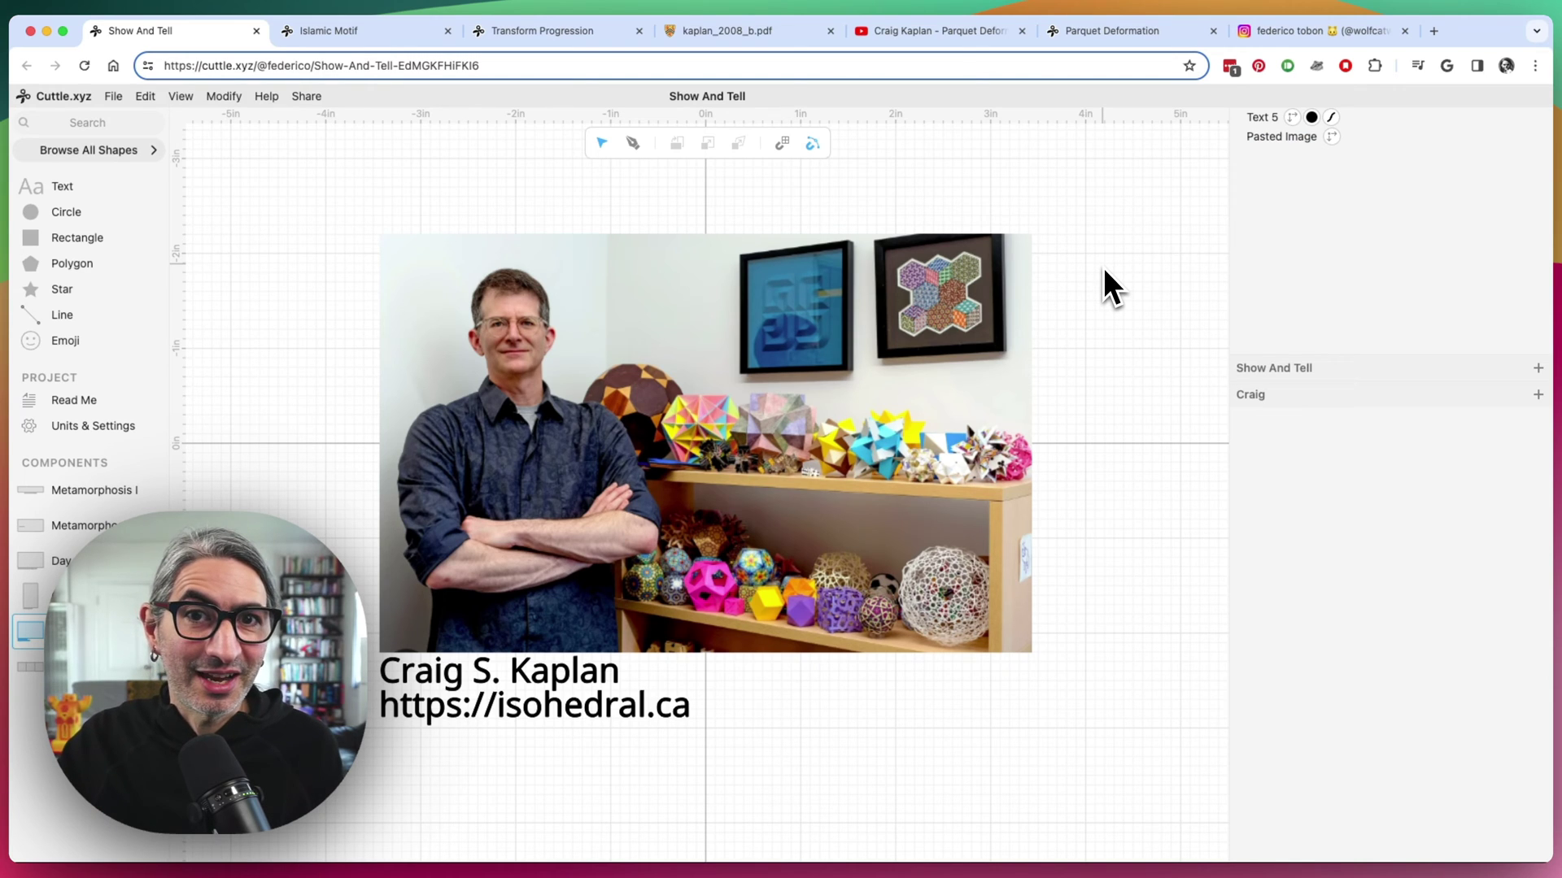
# Step: Open the Metamorphosis in Escher's Art paper and read through sections 1–3
pyautogui.click(767, 37)
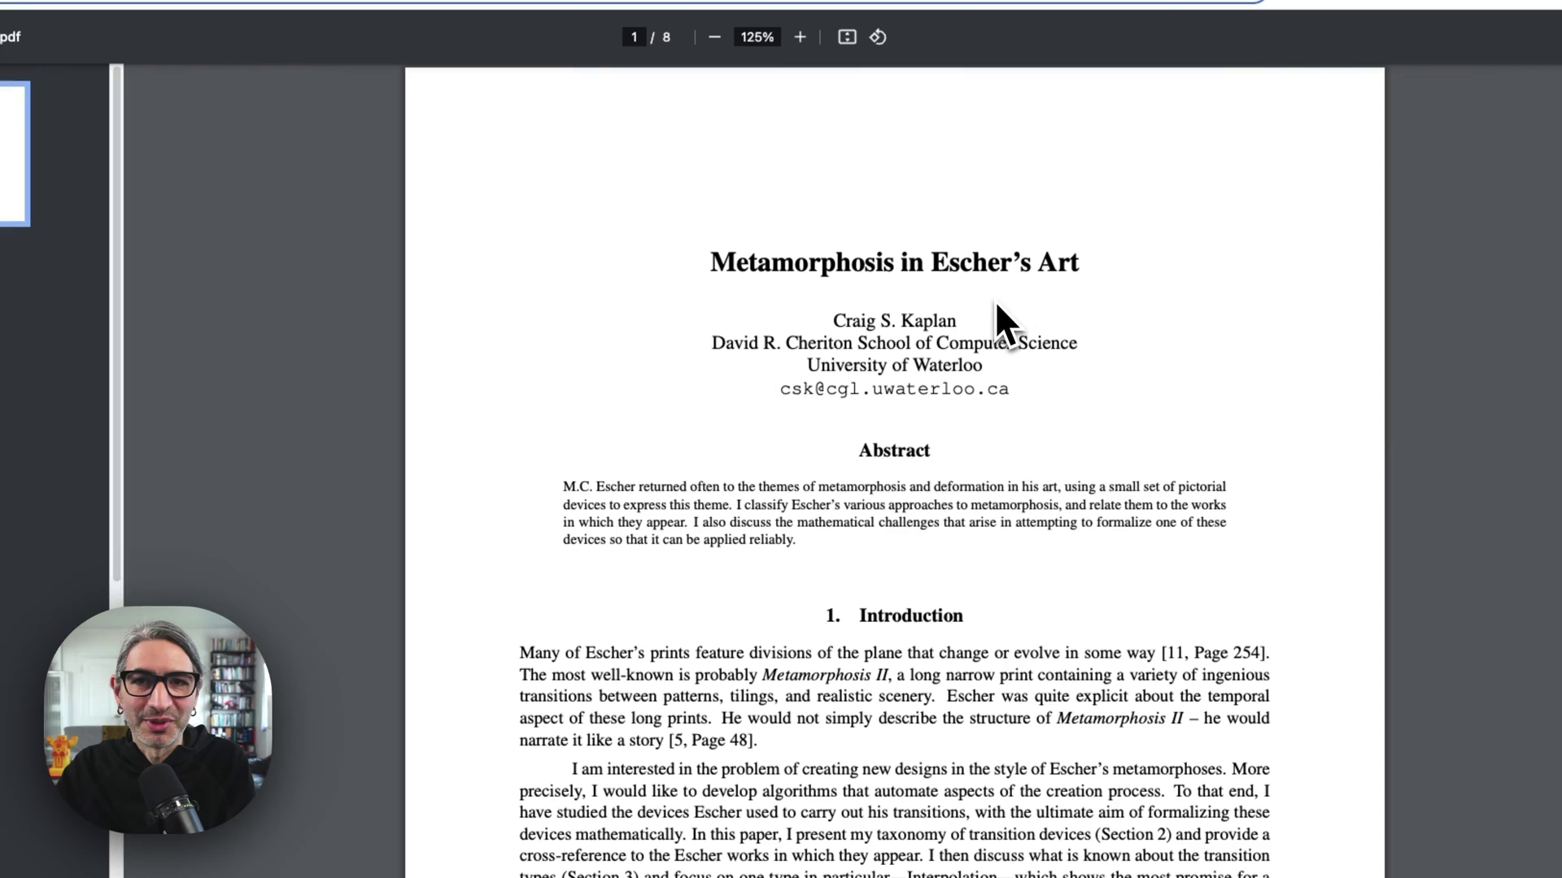
pyautogui.scroll(-1, 1015, 346)
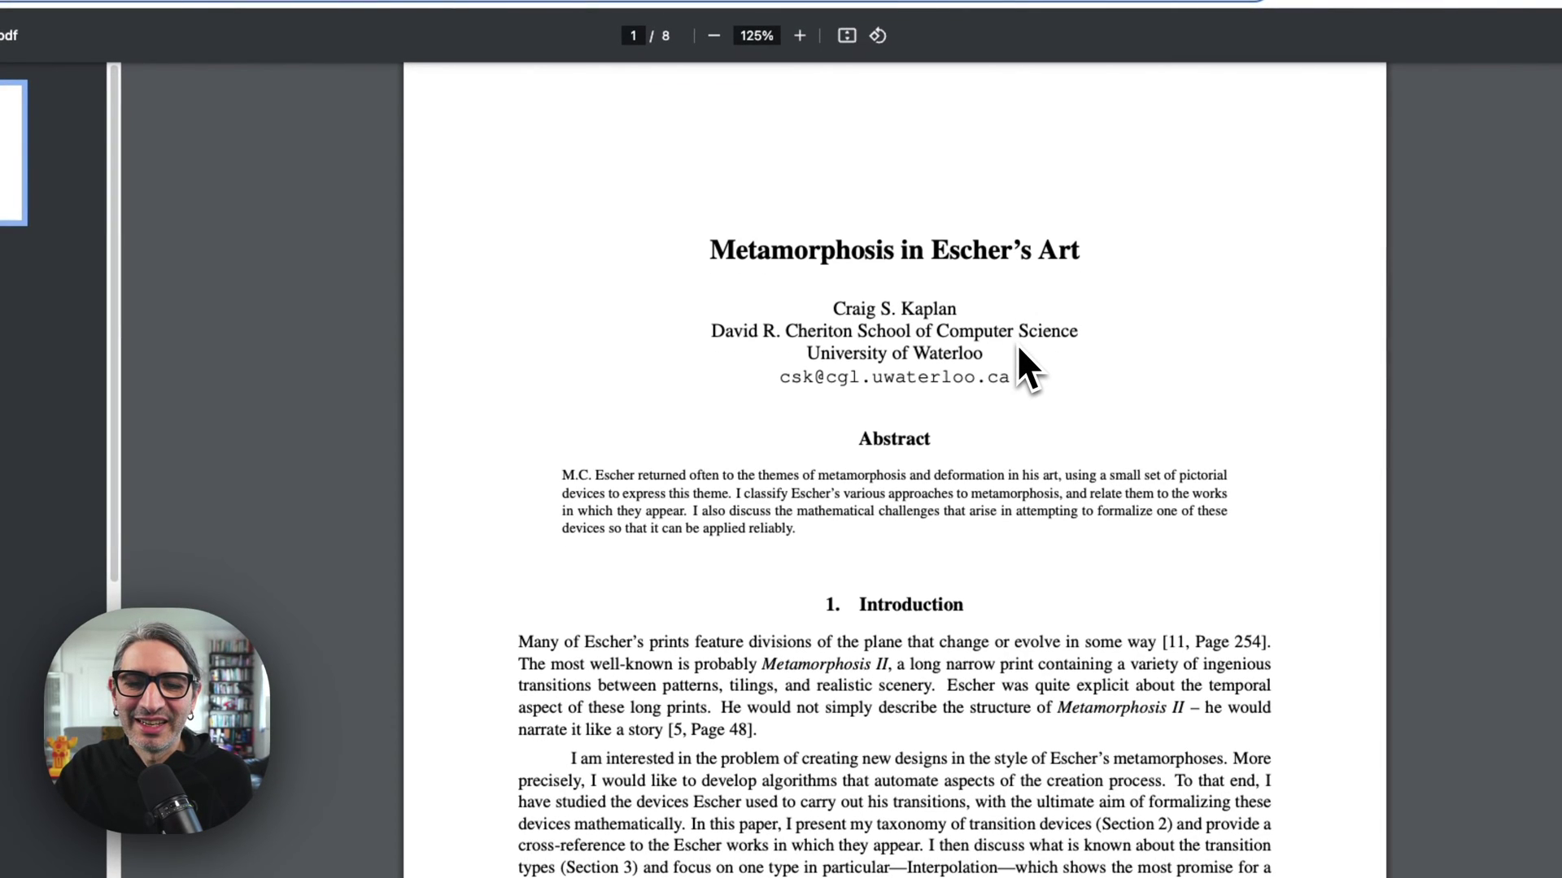
pyautogui.scroll(-8, 1021, 350)
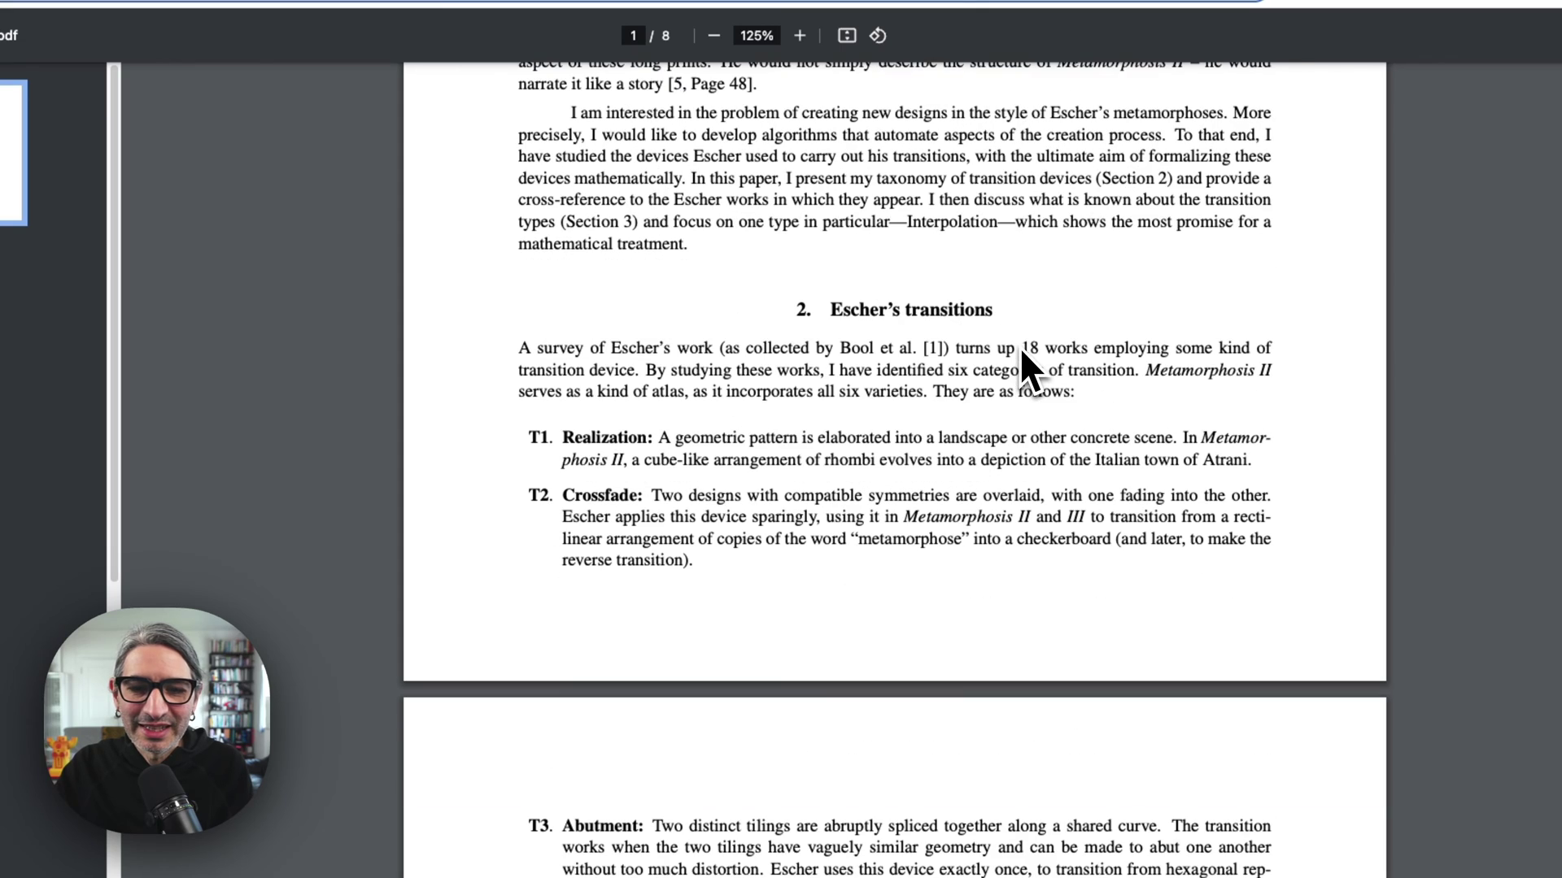
pyautogui.scroll(-2, 1020, 350)
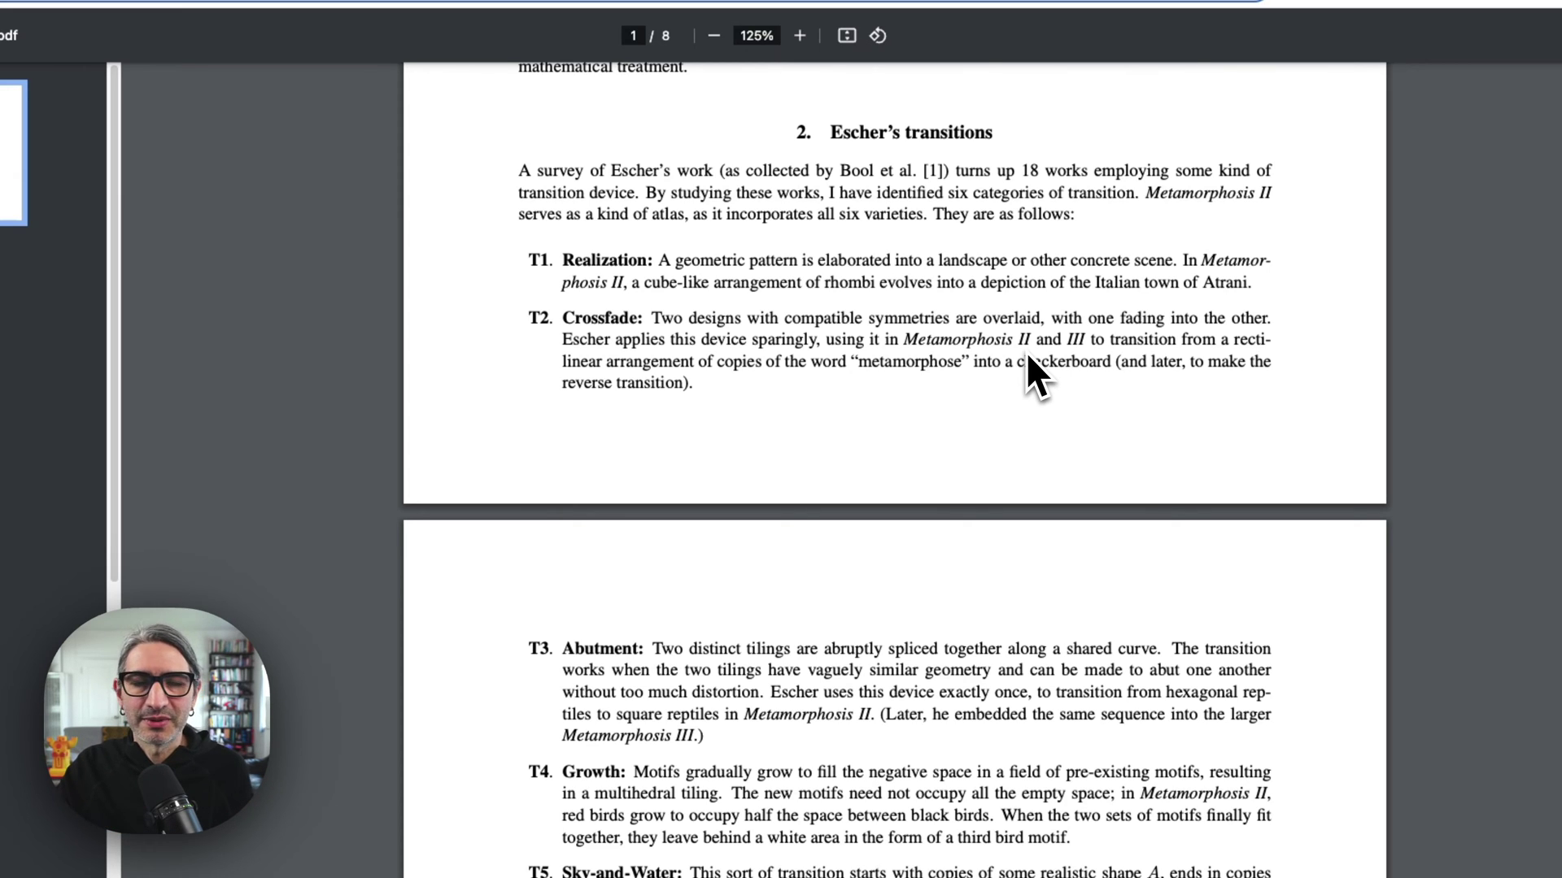
pyautogui.scroll(-3, 1026, 355)
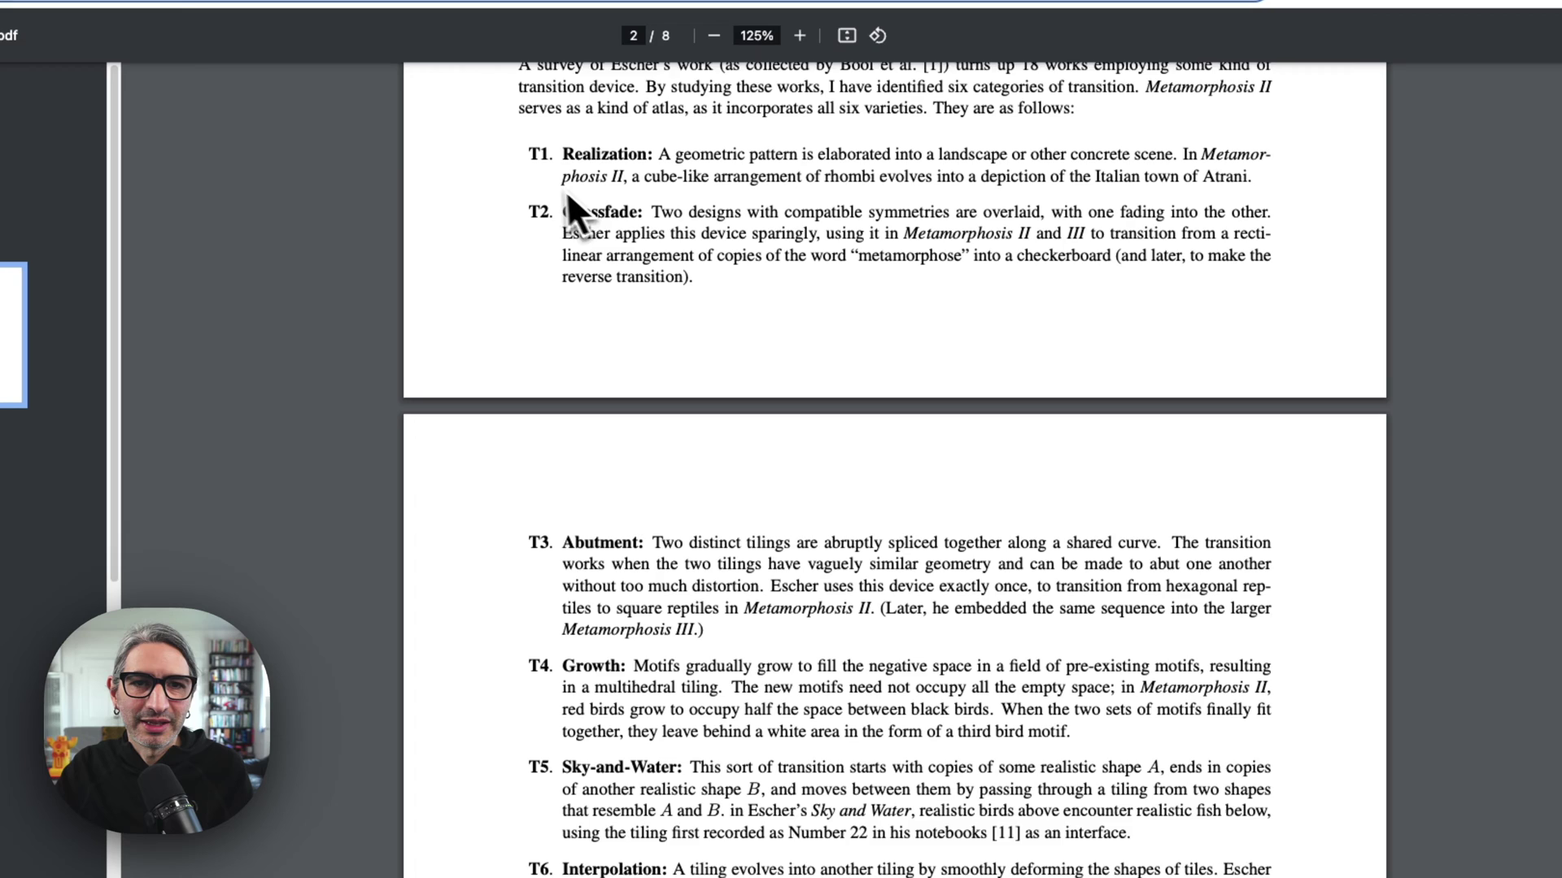
pyautogui.scroll(-3, 653, 714)
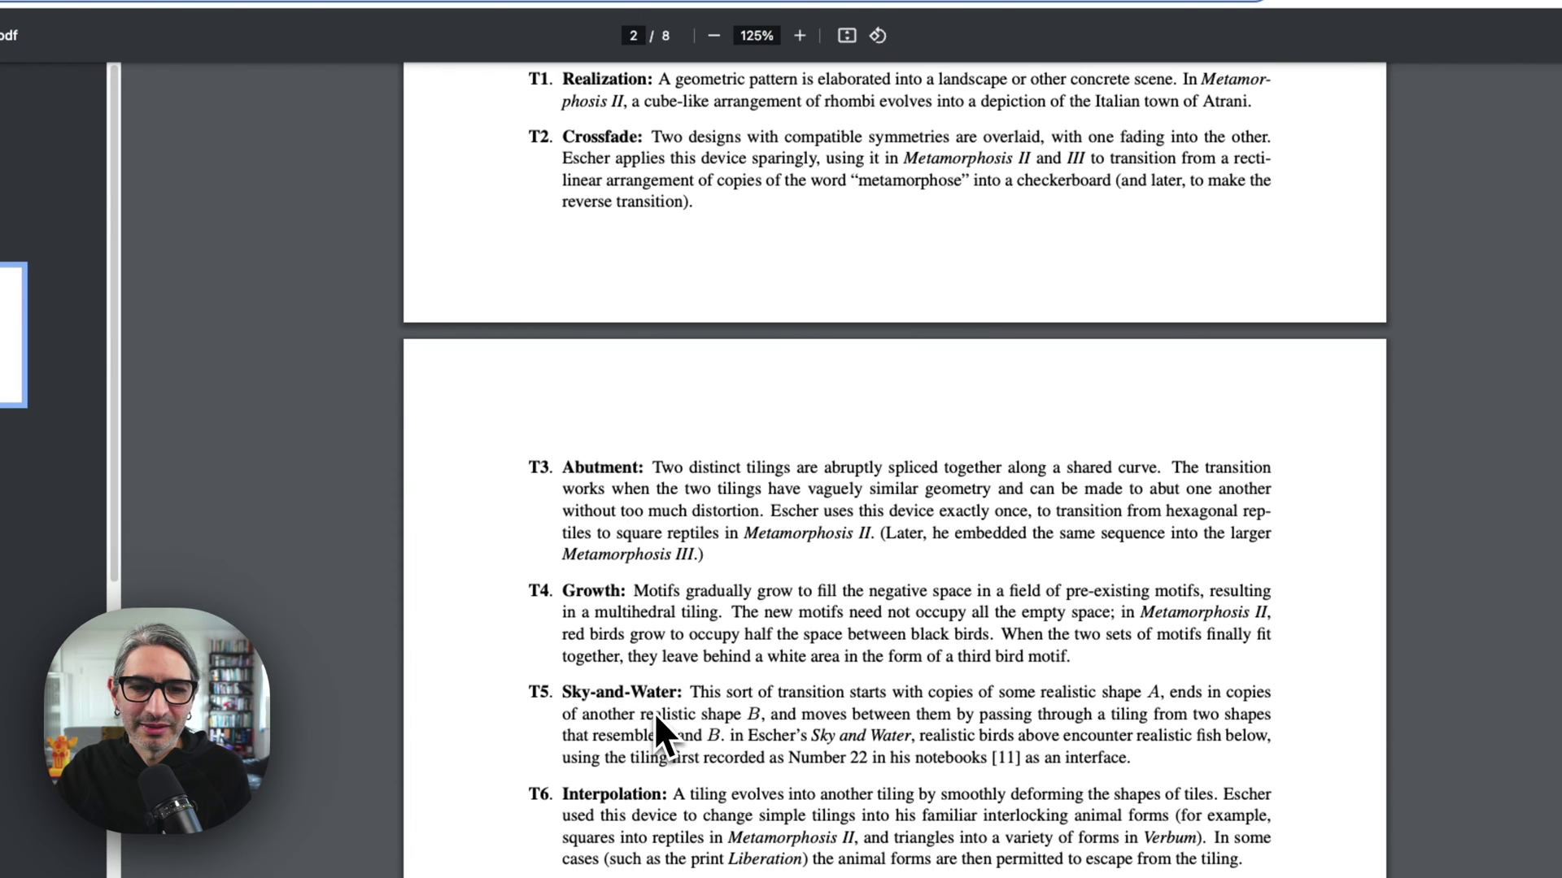
pyautogui.scroll(-2, 652, 750)
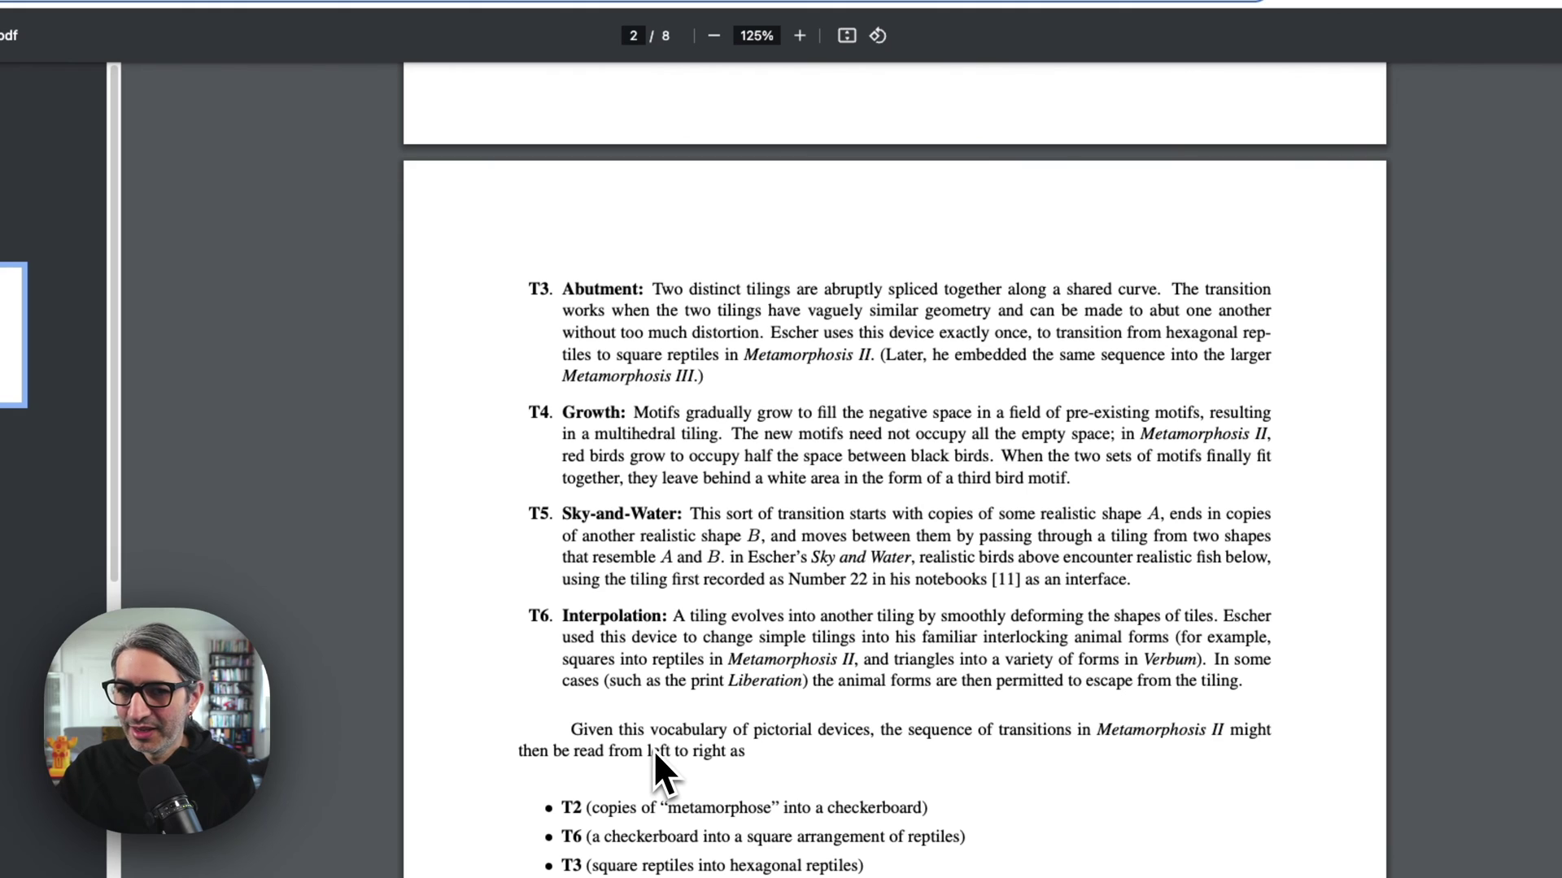
pyautogui.scroll(-2, 647, 748)
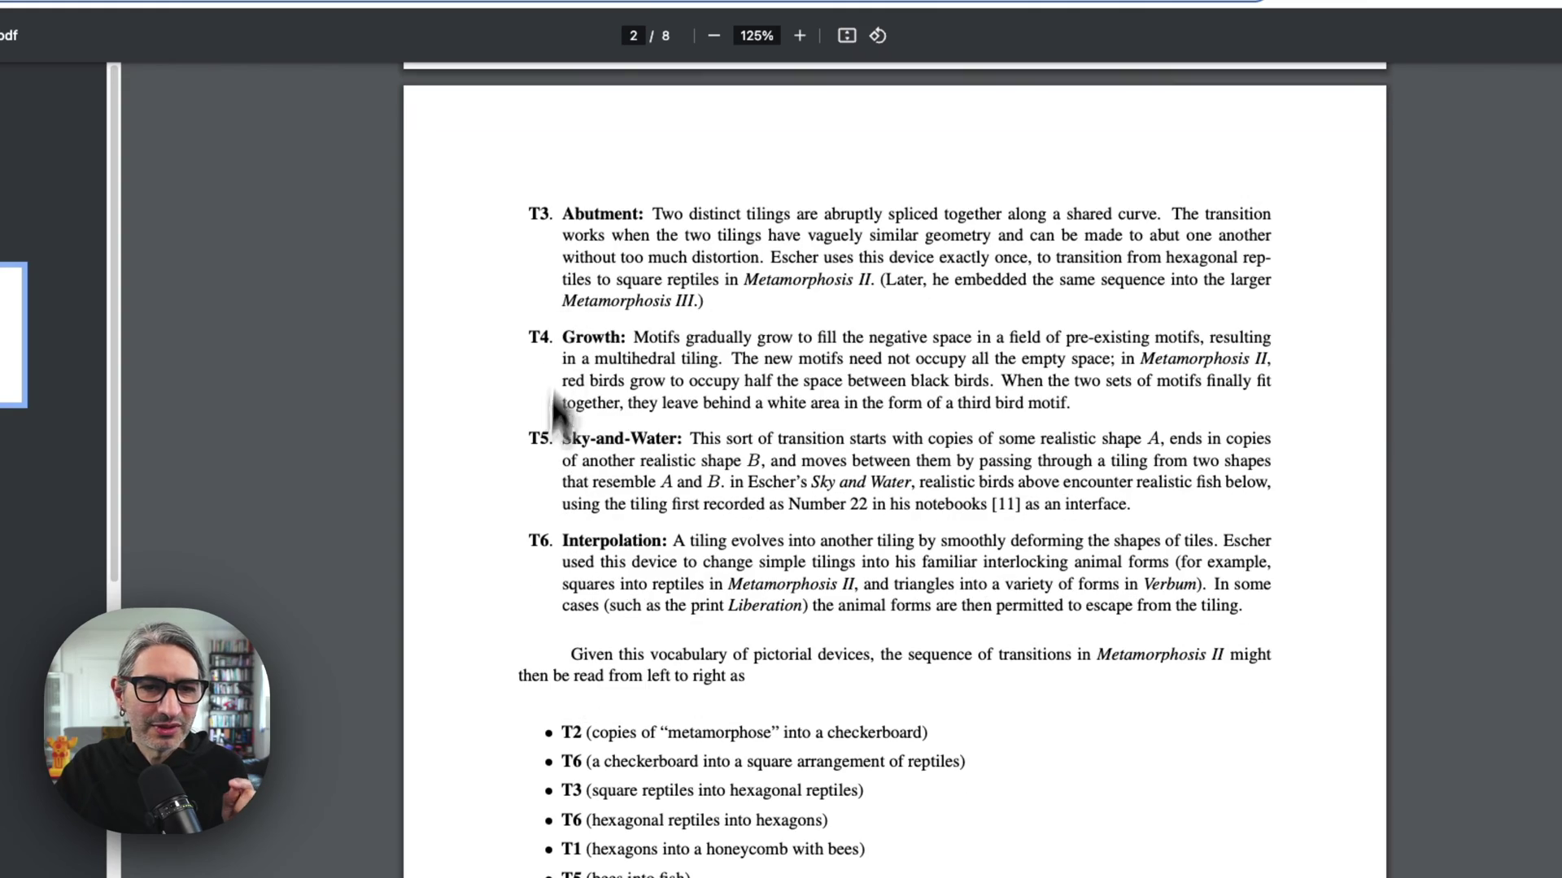
# Step: Highlight 'Interpolation' in entry T6 and continue to the parquet deformation figures on page 5
pyautogui.moveTo(561, 541); pyautogui.dragTo(651, 540)
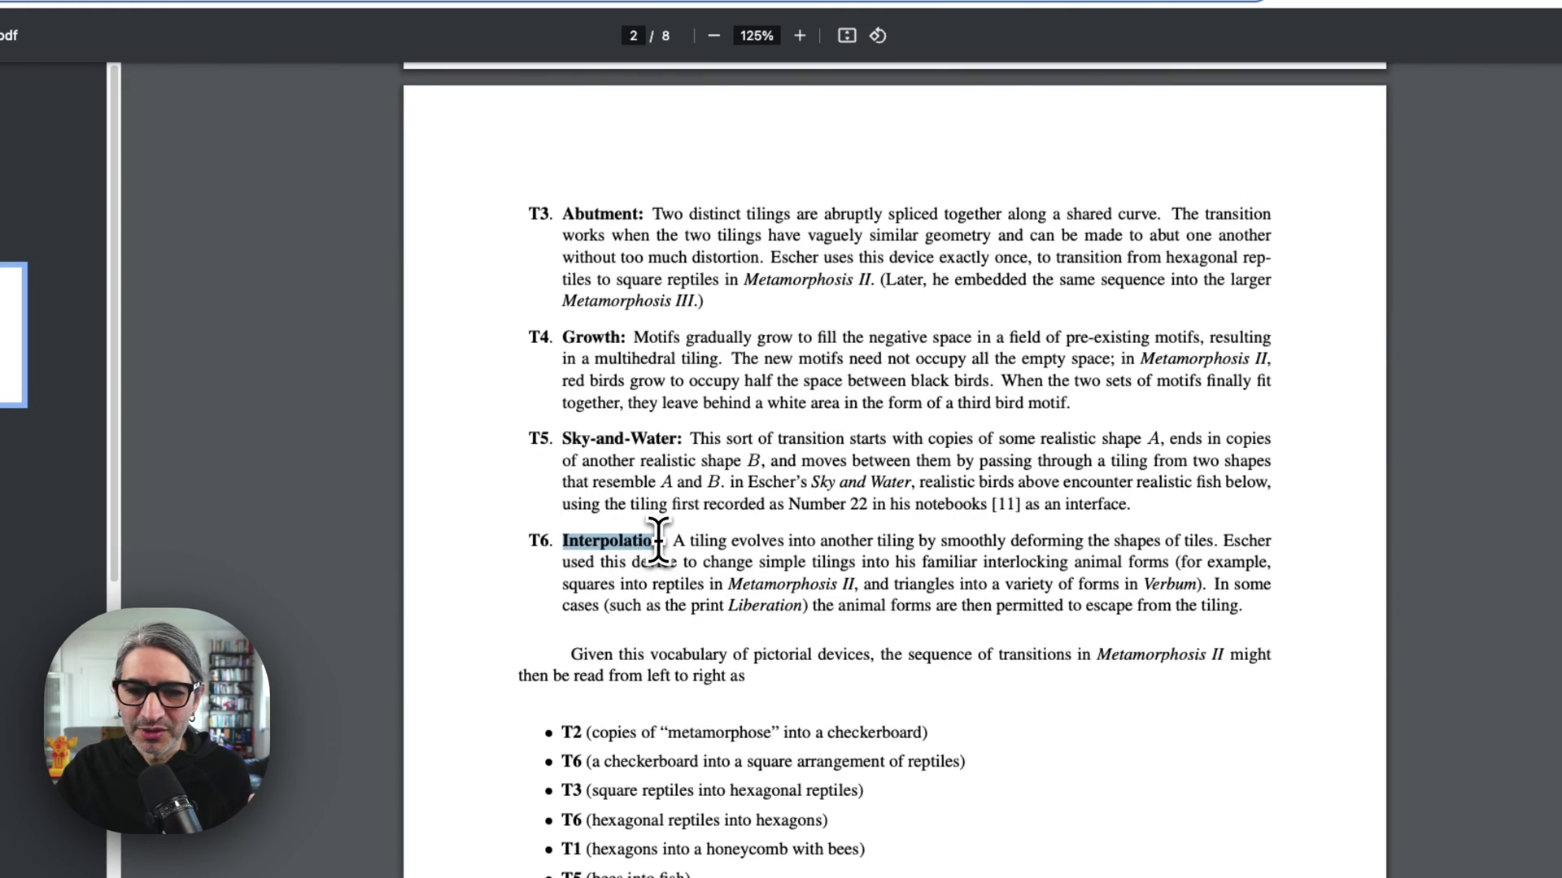
pyautogui.scroll(-20, 742, 541)
pyautogui.scroll(-20, 740, 535)
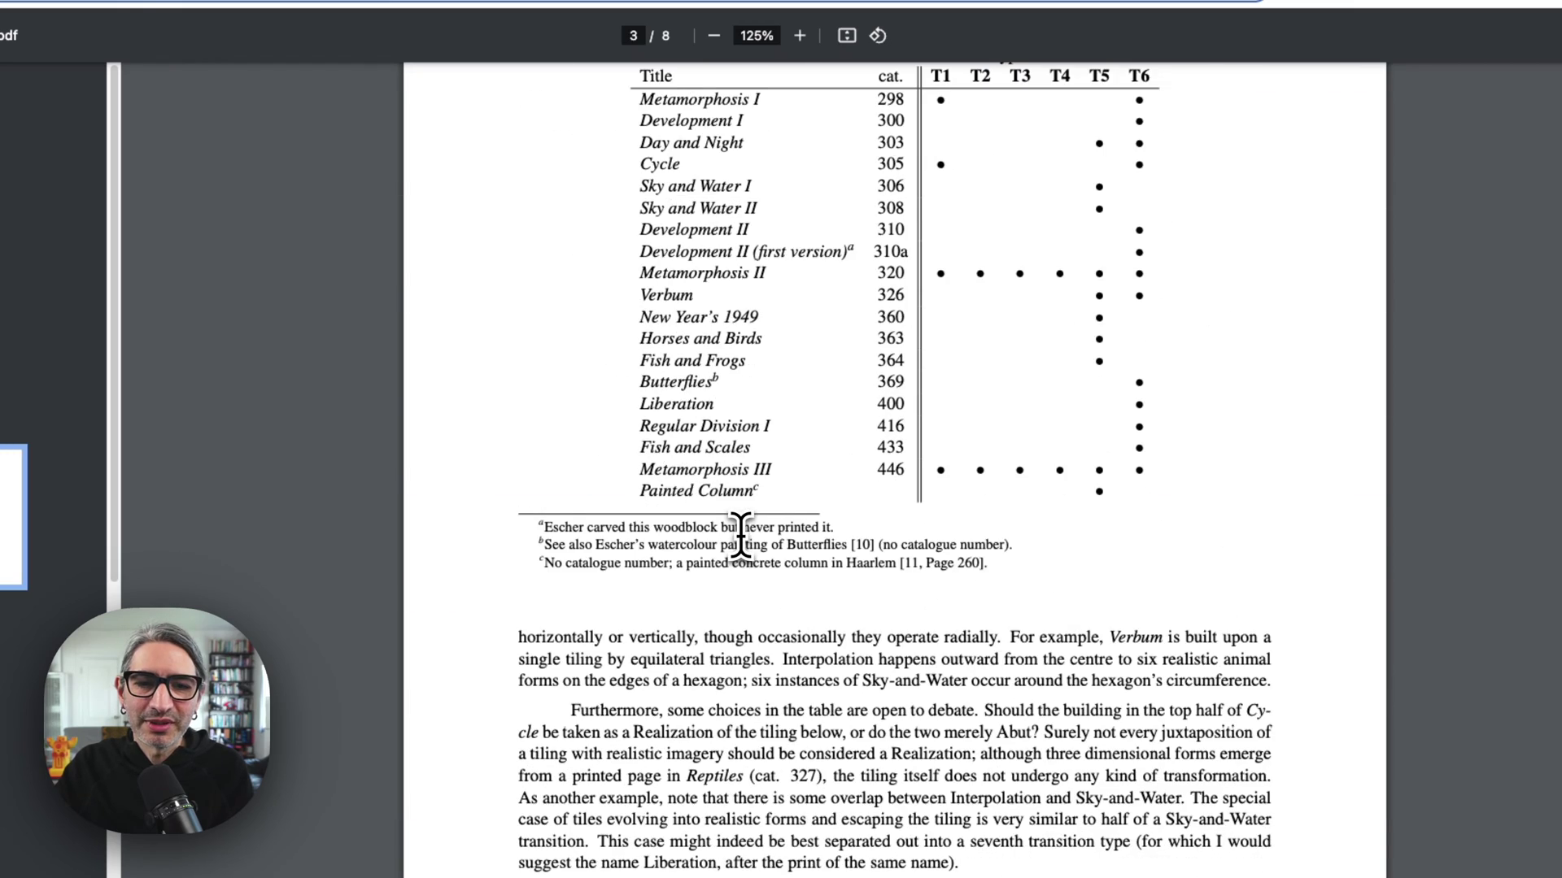
pyautogui.scroll(-5, 740, 536)
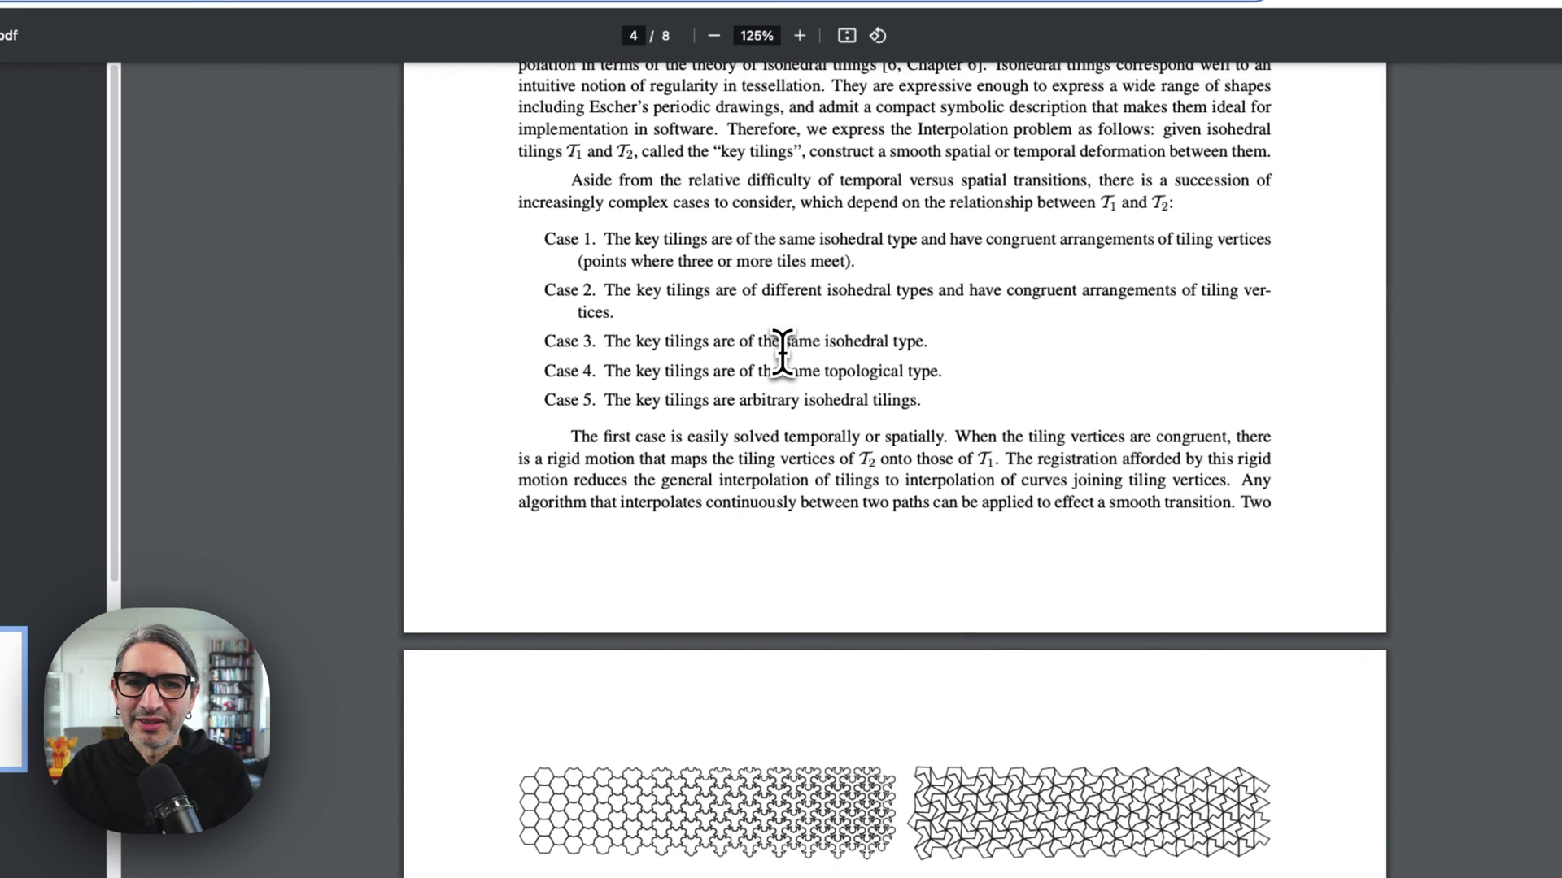
pyautogui.scroll(1, 782, 352)
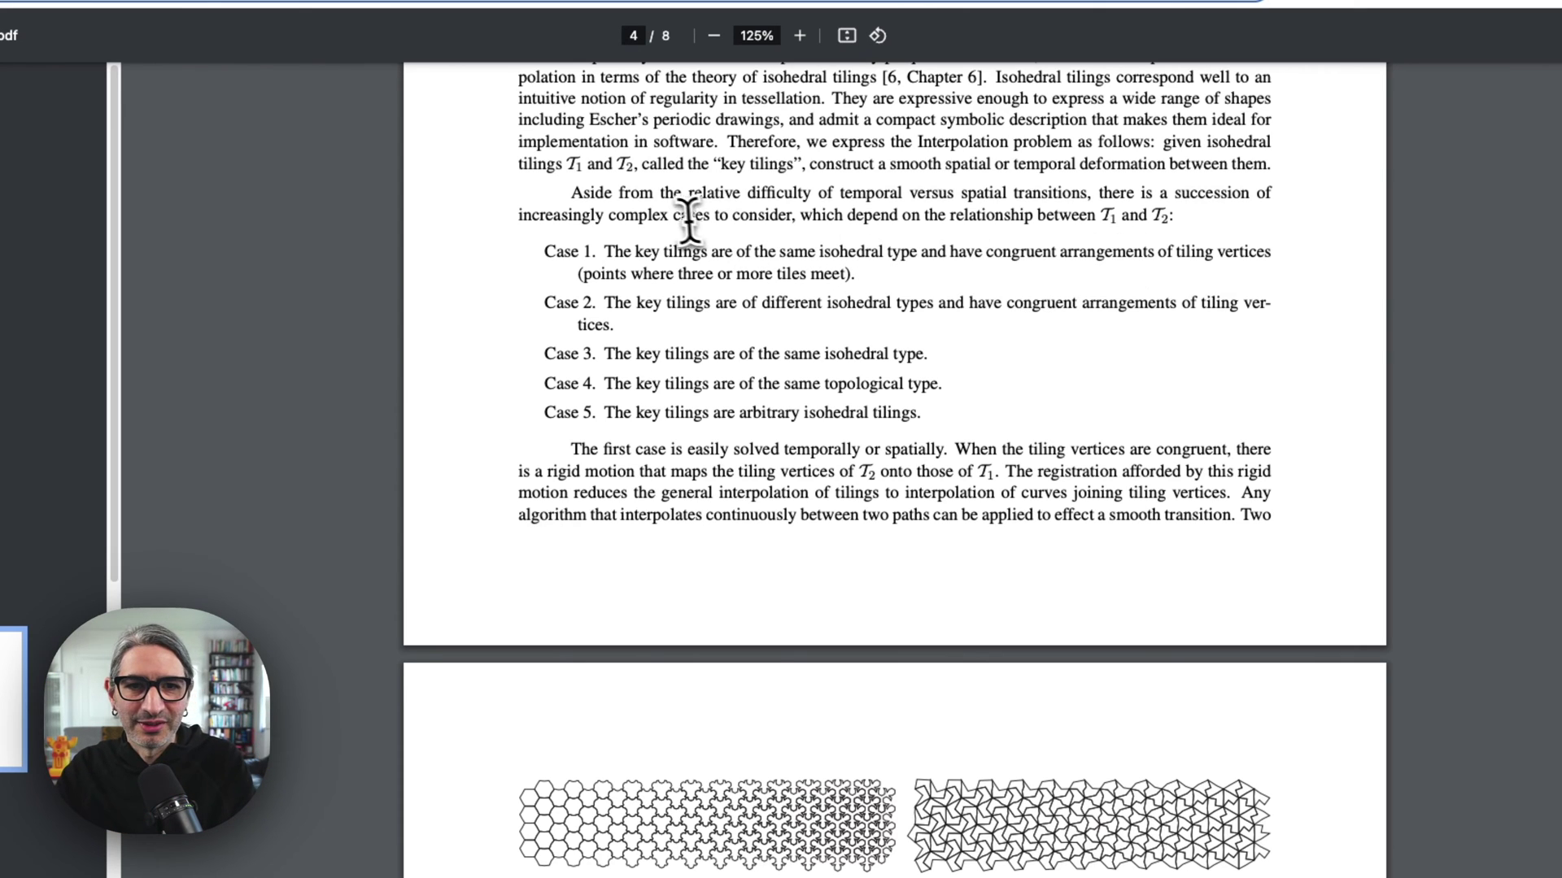
pyautogui.scroll(-3, 622, 320)
pyautogui.scroll(-5, 623, 320)
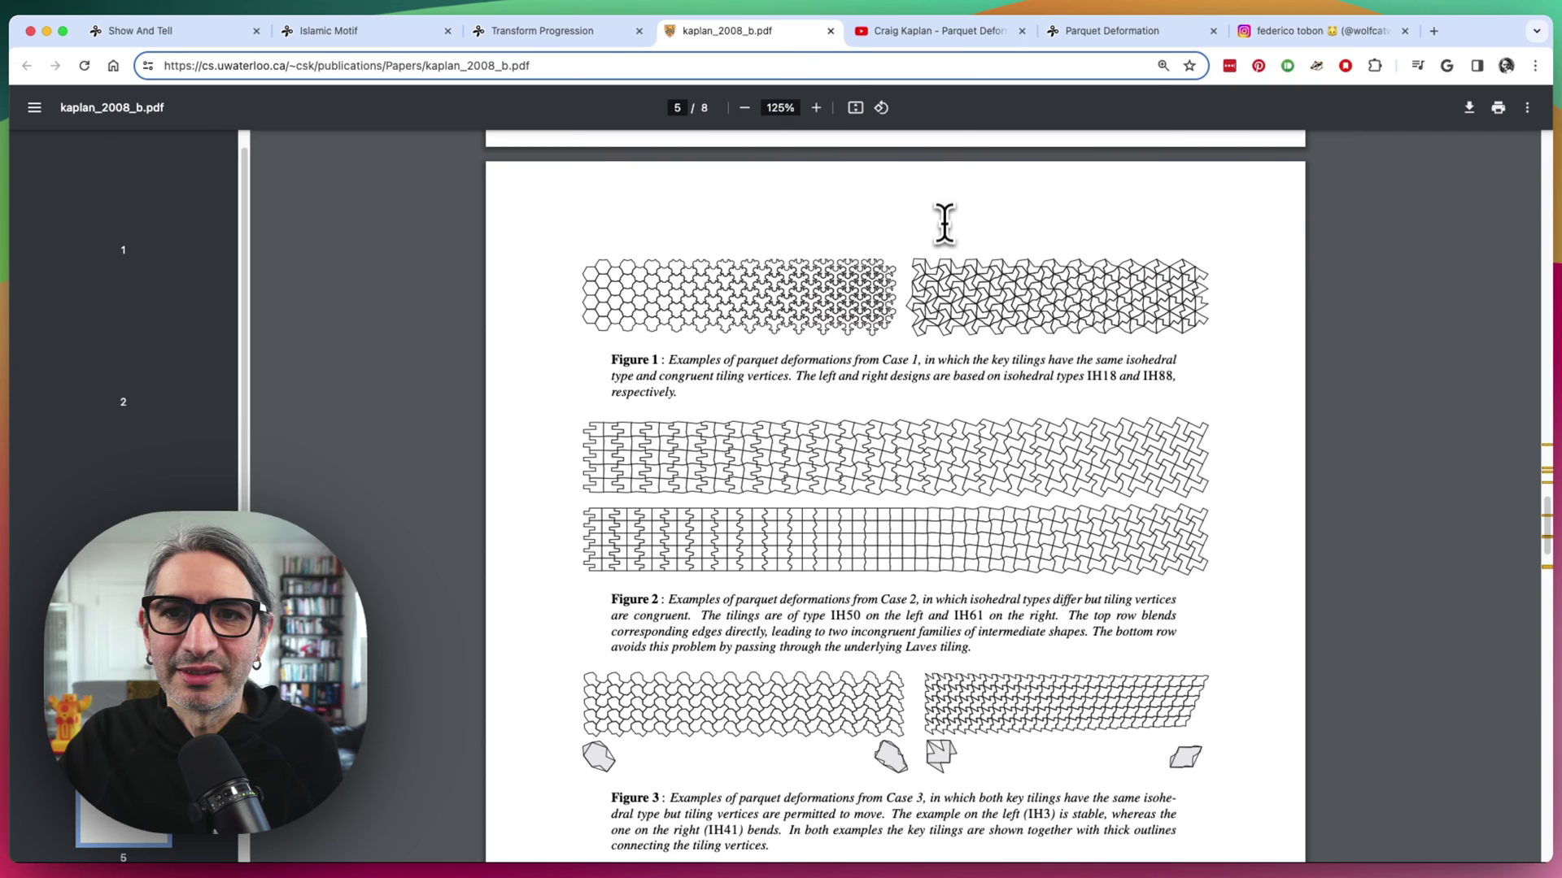
# Step: Show the YouTube talk paused on the Metamorphoses vs Parquet deformations comparison slide
pyautogui.click(945, 36)
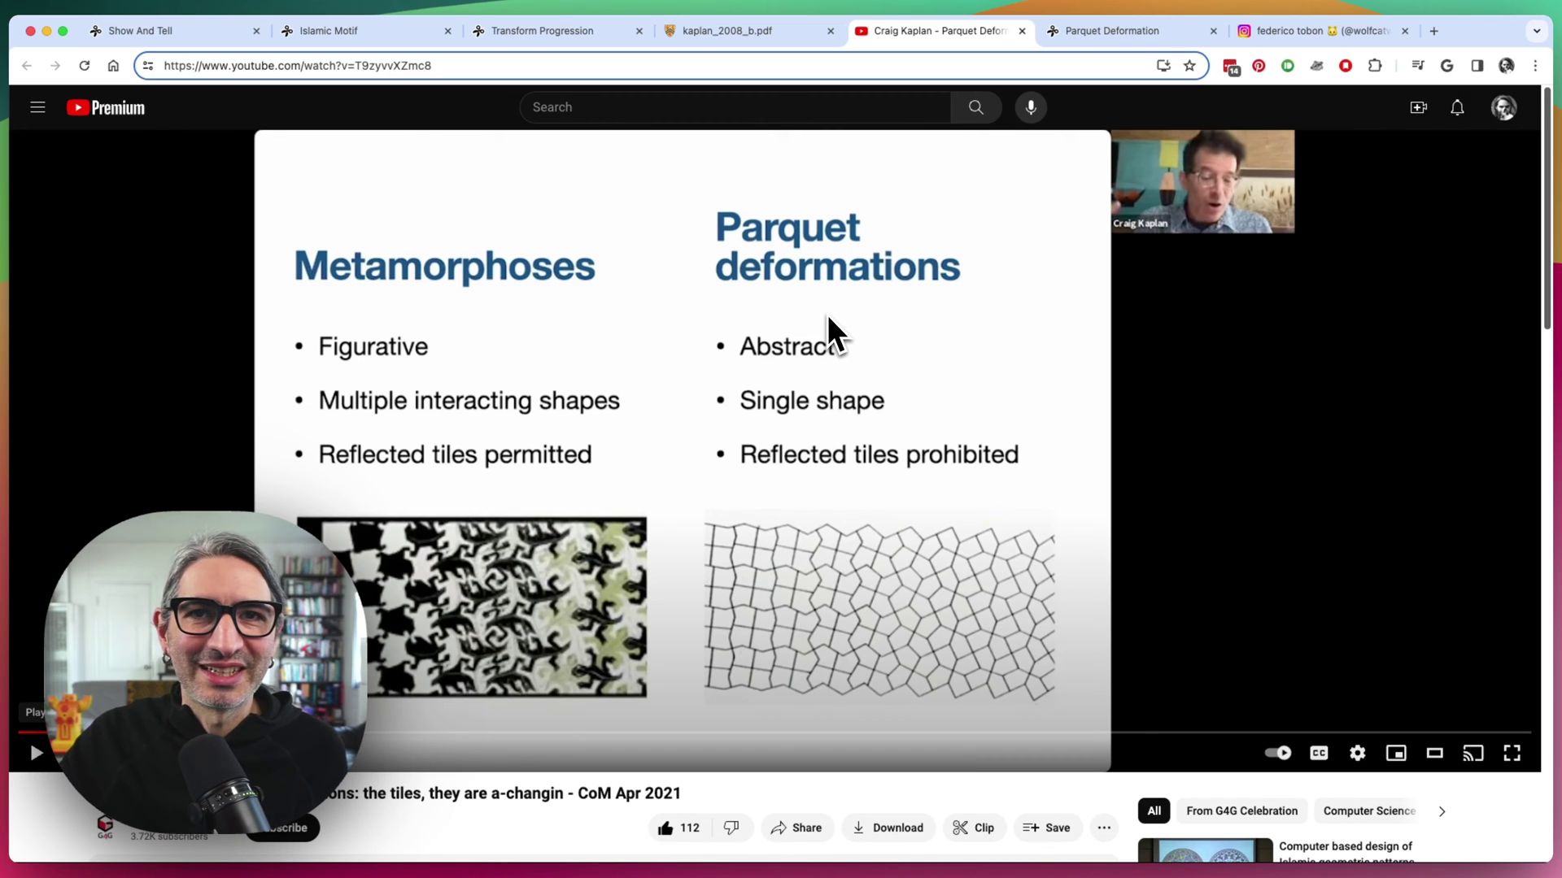
# Step: In the Parquet Deformation project's SeparateOffsets component, select all four edge paths of the square
pyautogui.click(1122, 34)
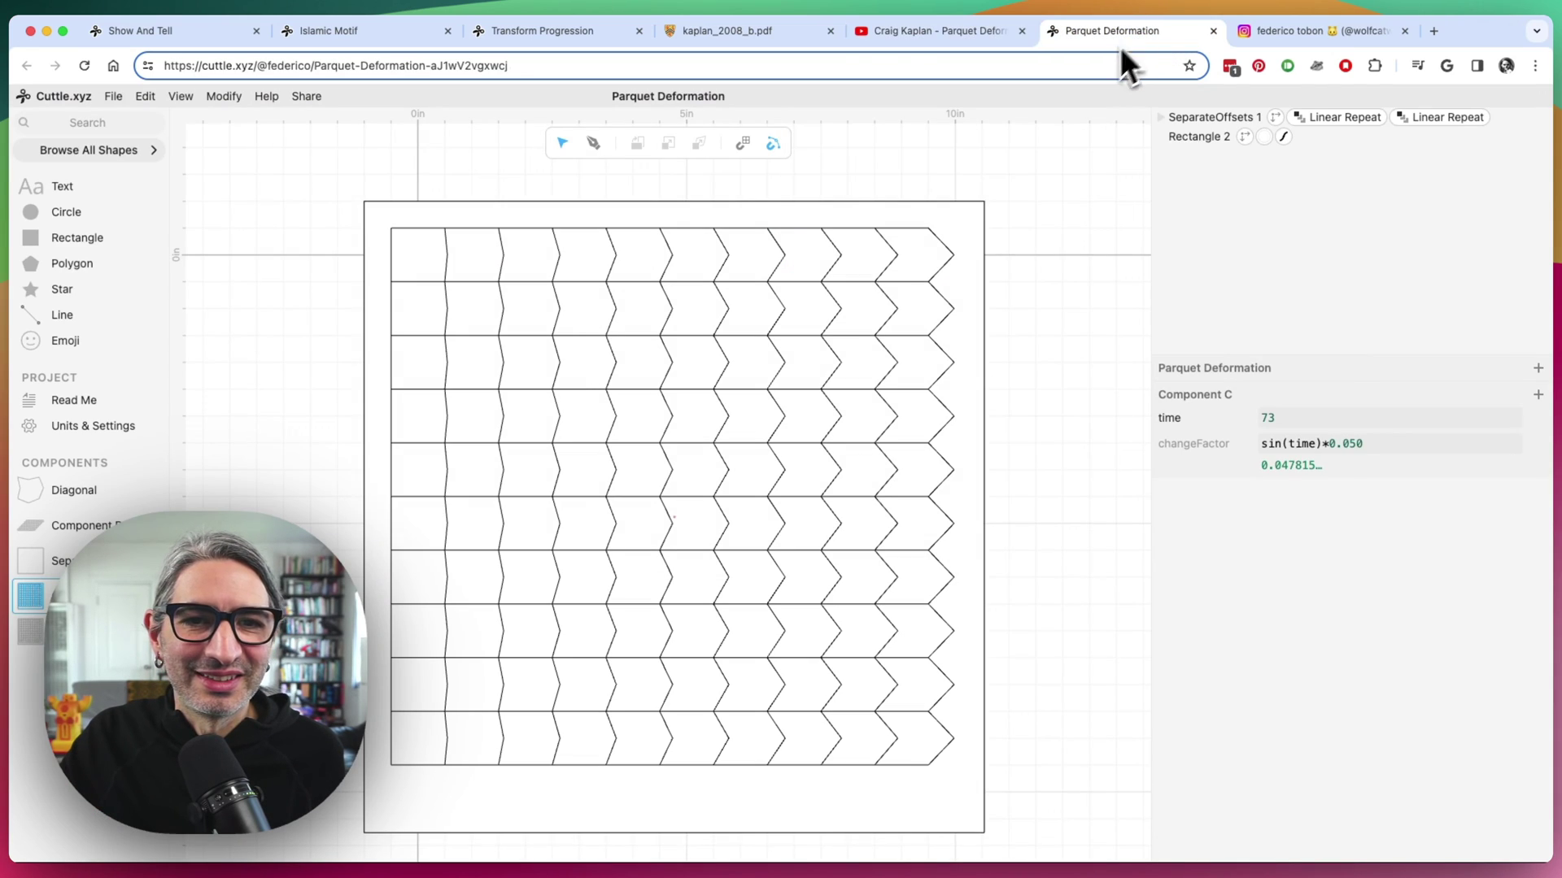
pyautogui.click(61, 553)
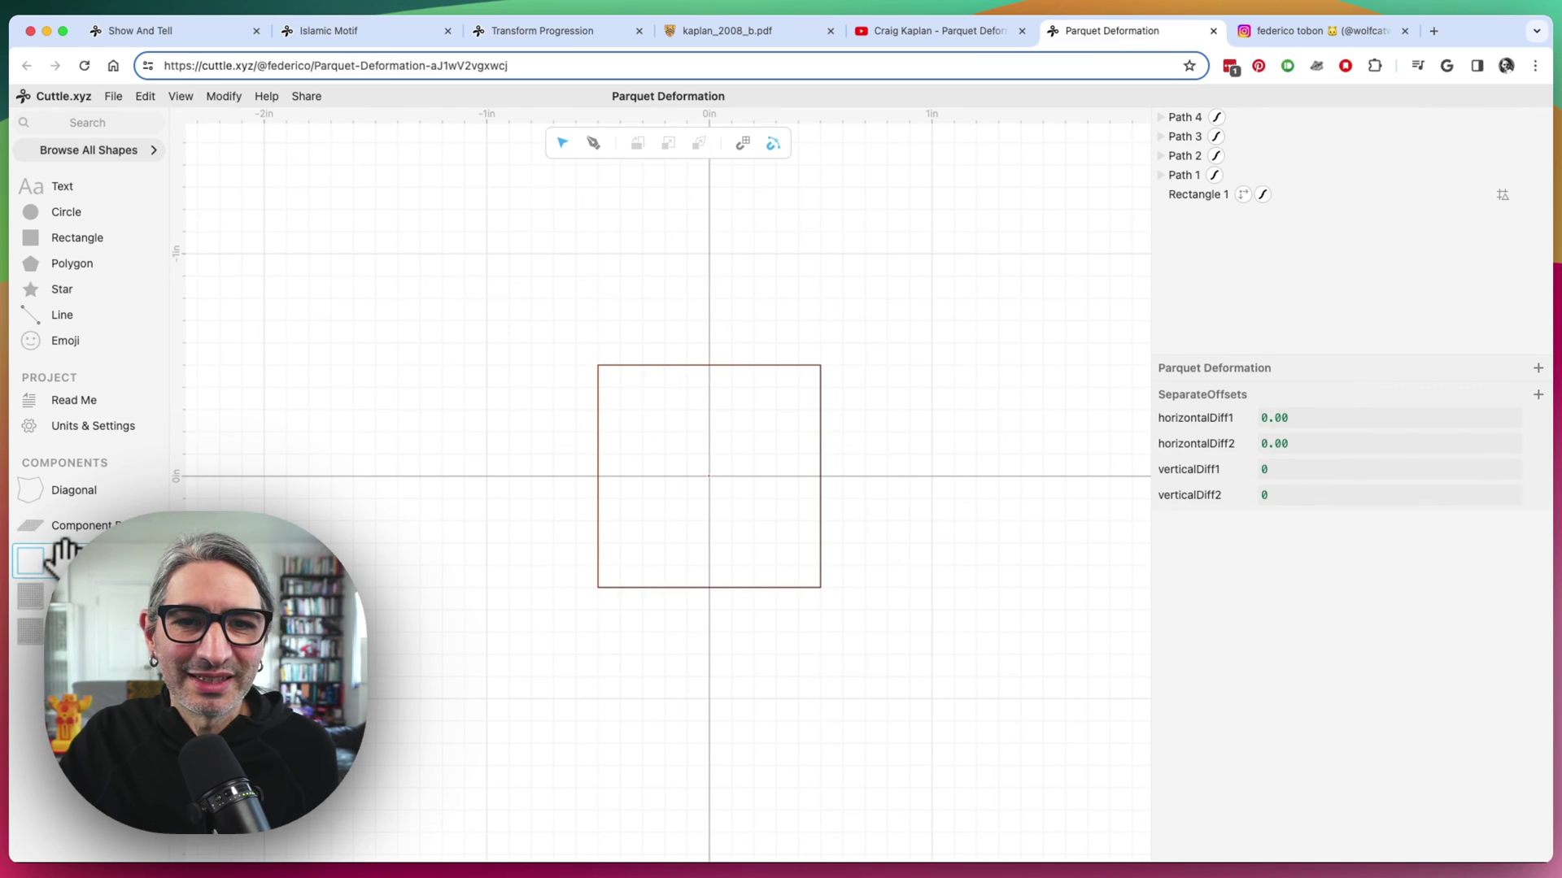
pyautogui.moveTo(570, 348); pyautogui.dragTo(878, 696)
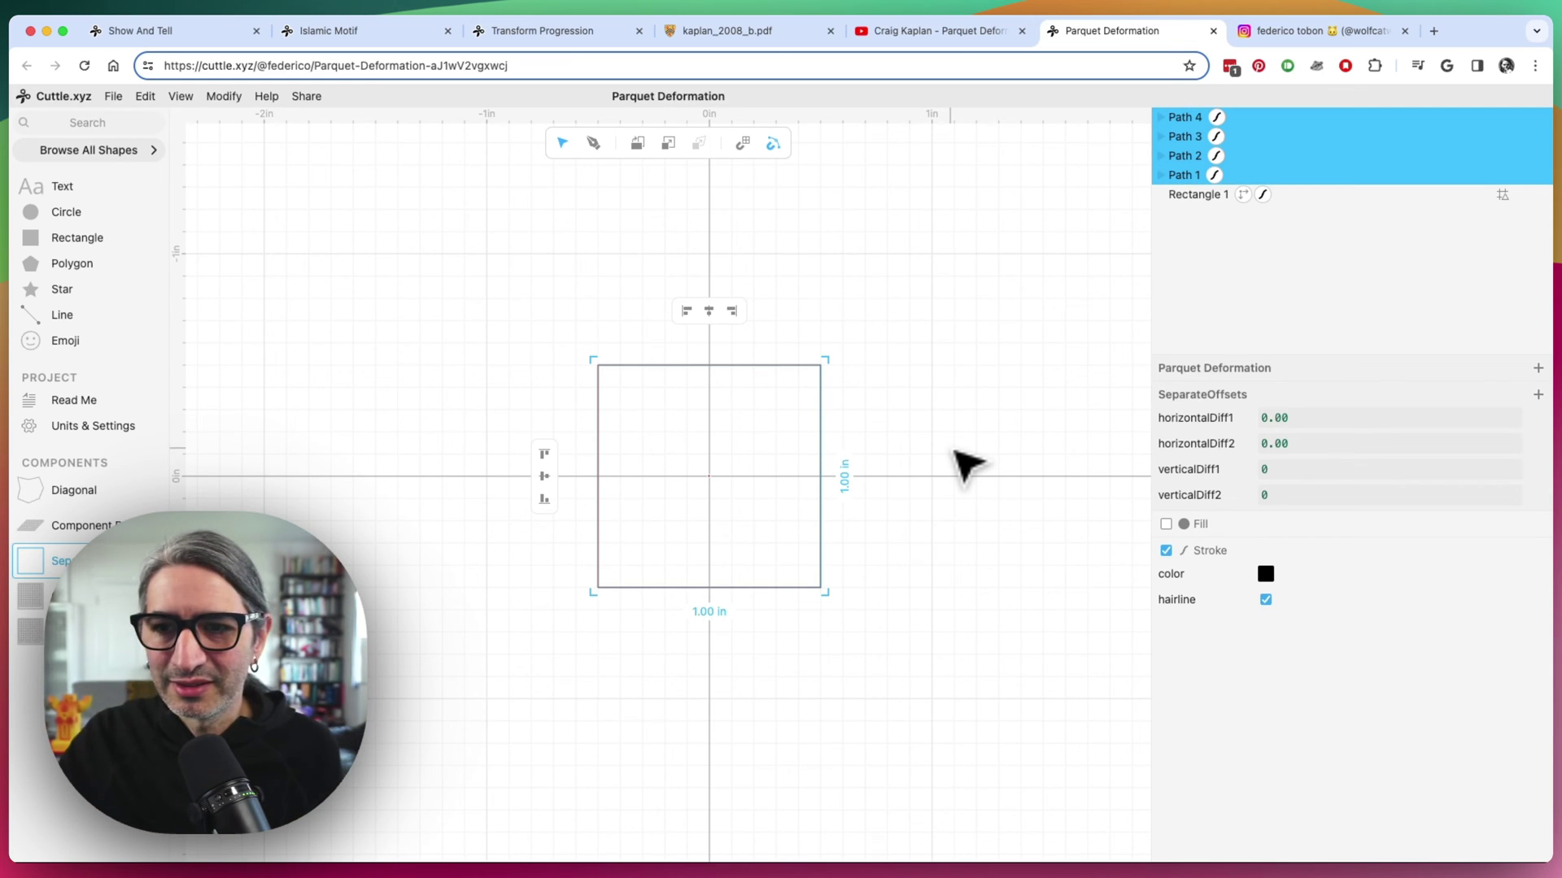
# Step: Bend the square's left edge inward with a 0.08 horizontal offset, then view Component C's grid
pyautogui.moveTo(1281, 422)
pyautogui.mouseDown()
pyautogui.moveTo(1317, 419)
pyautogui.moveTo(1294, 445)
pyautogui.moveTo(1298, 414)
pyautogui.mouseUp()
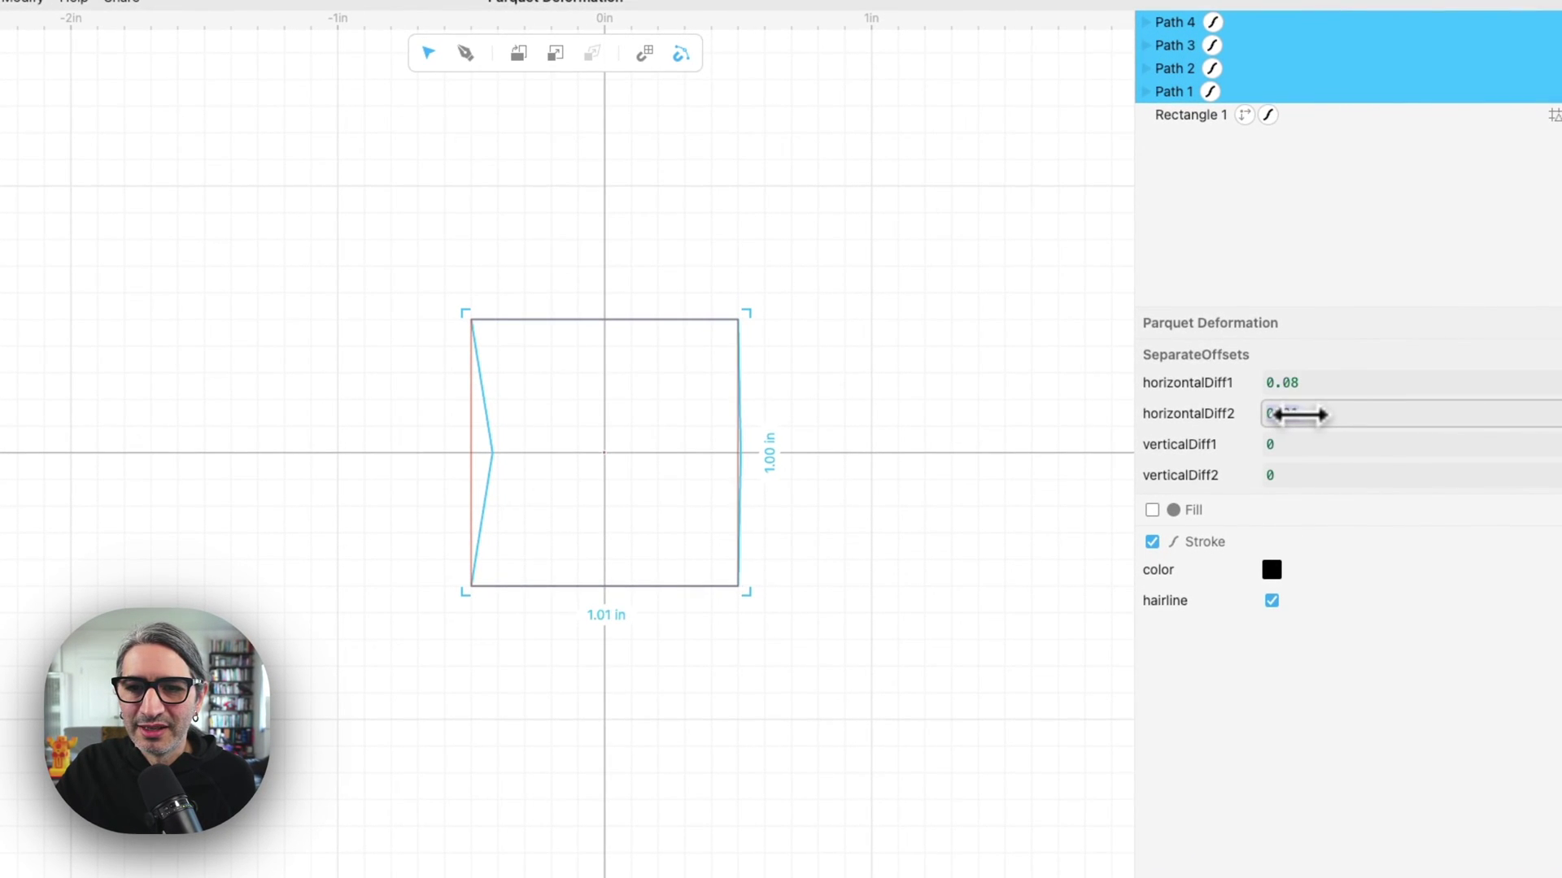
pyautogui.click(912, 620)
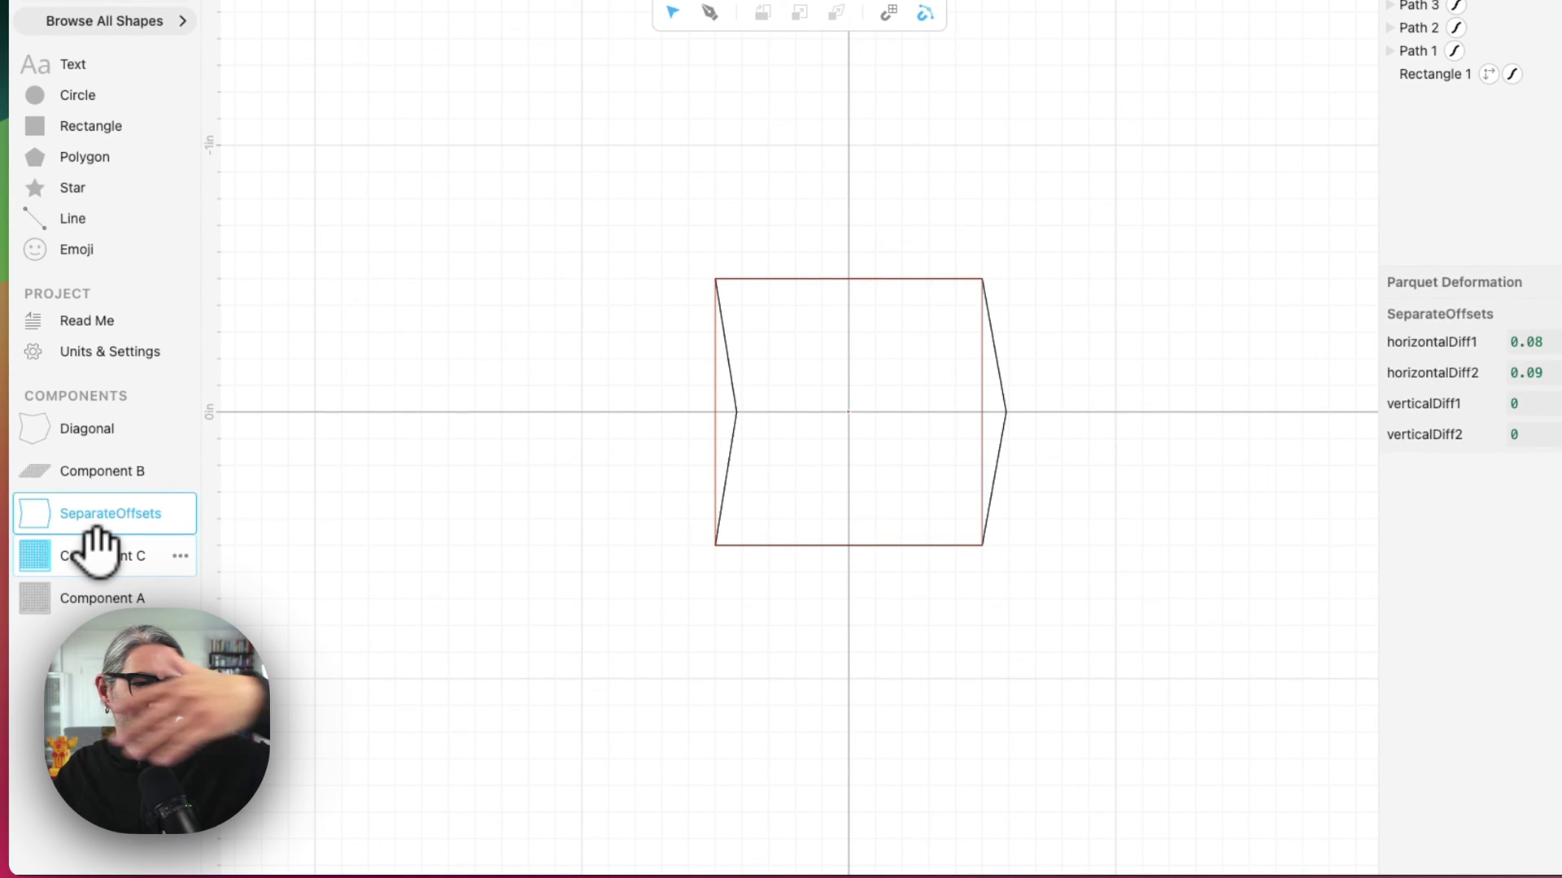
pyautogui.click(93, 555)
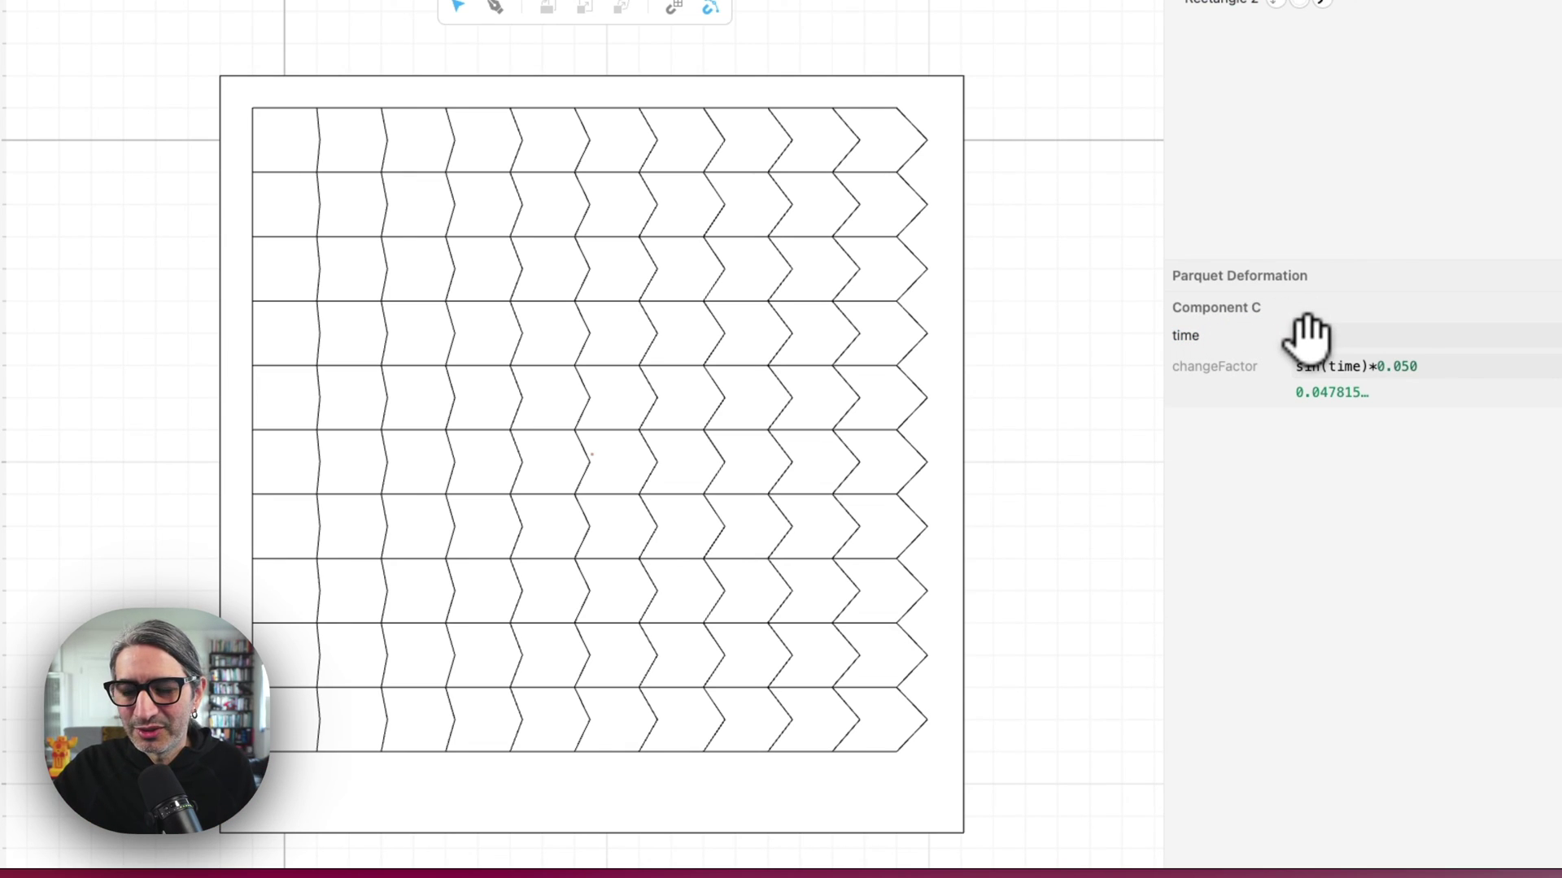
# Step: Lower the parquet grid's time value from 95 to -35 so the tile edges zigzag
pyautogui.moveTo(1306, 335); pyautogui.dragTo(1304, 382)
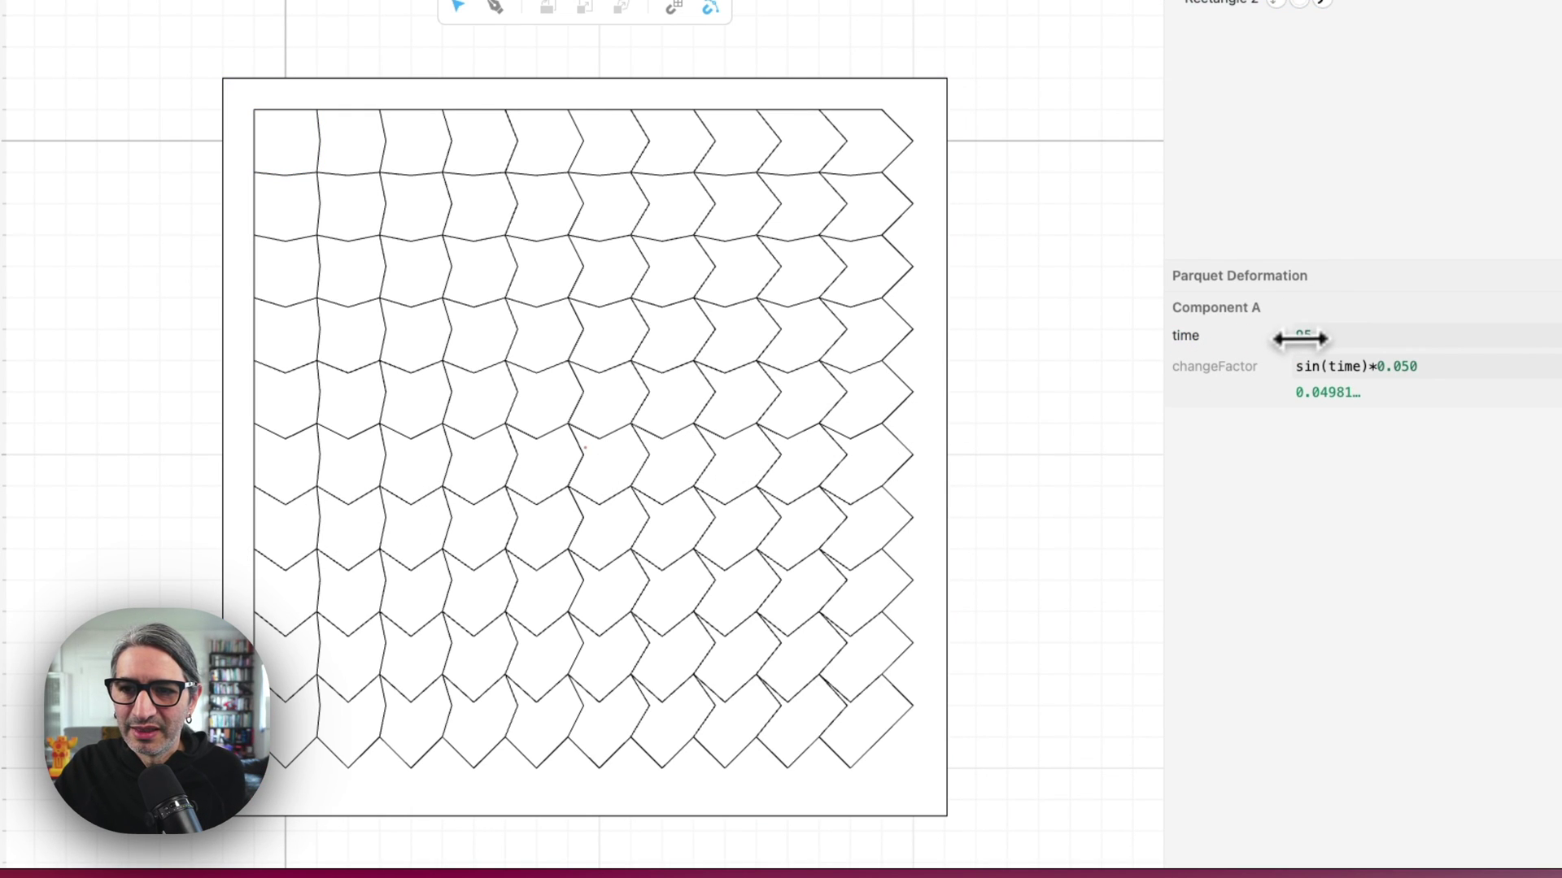
pyautogui.moveTo(1300, 338); pyautogui.dragTo(928, 337)
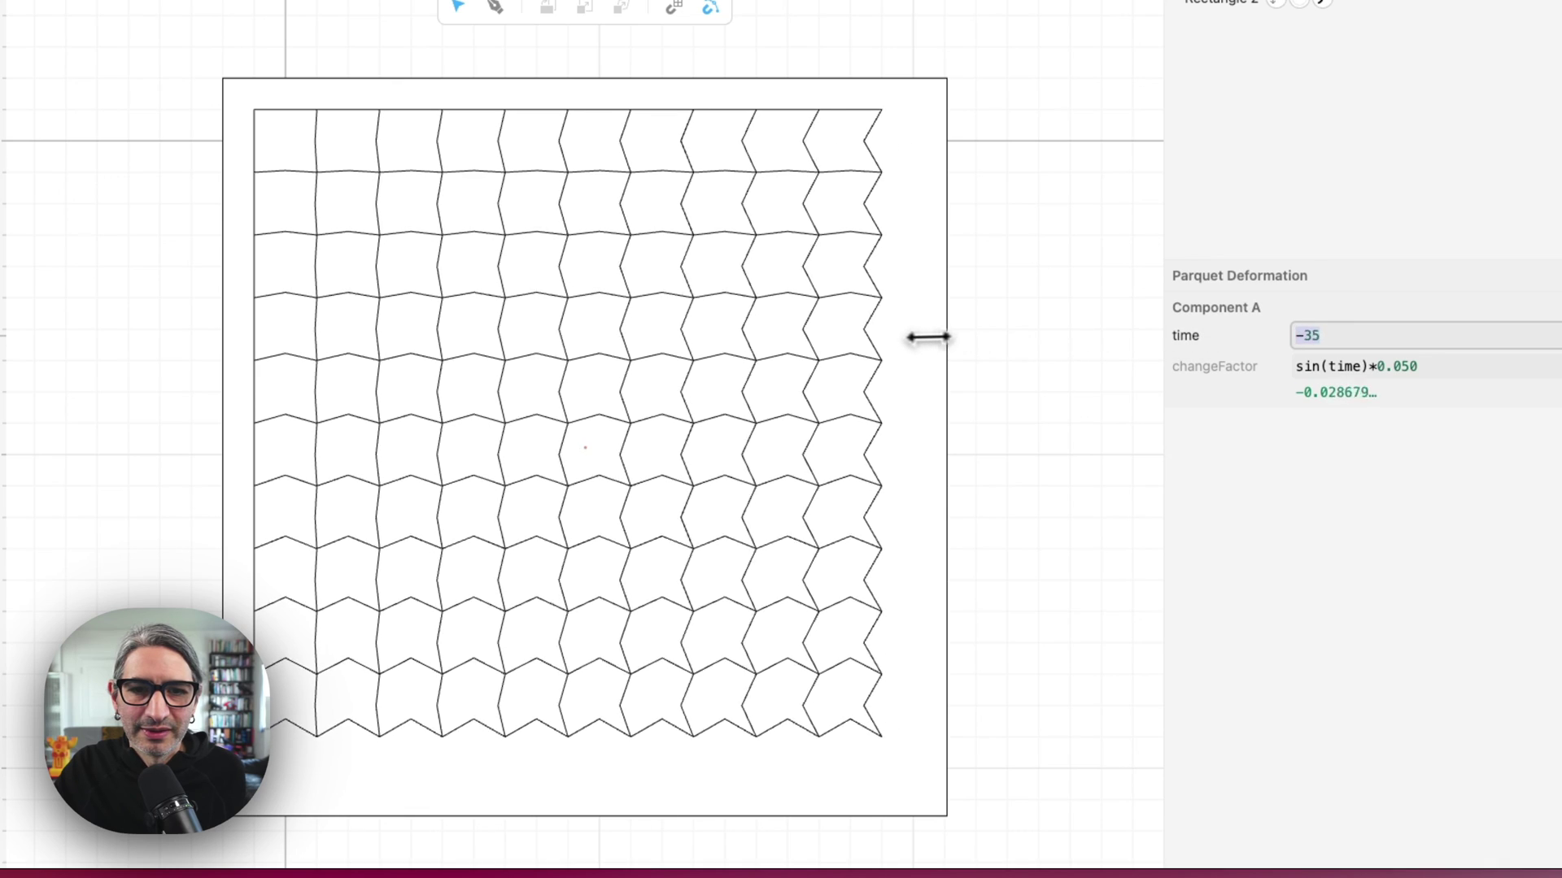